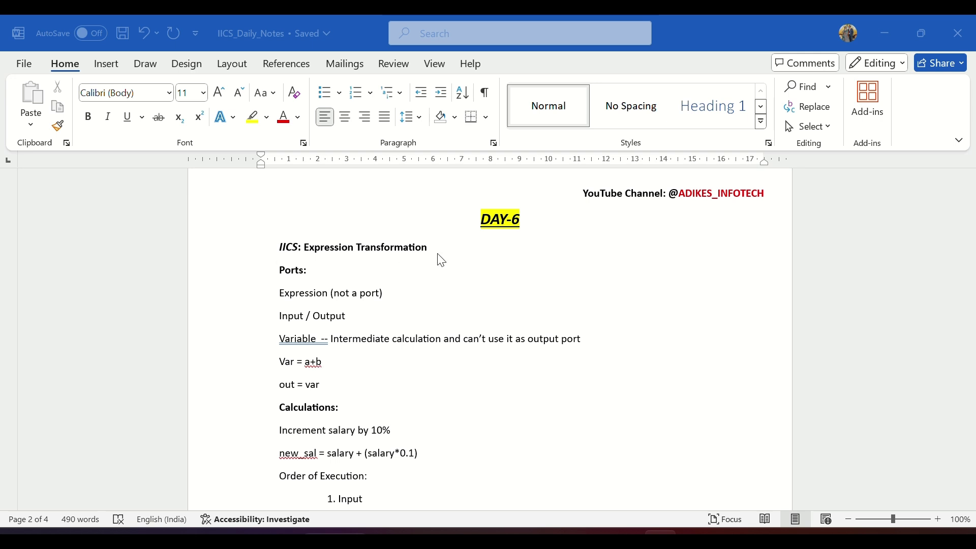
# Switch to the Informatica Data Integration browser window and create a new blank mapping.
pyautogui.moveTo(559, 534)
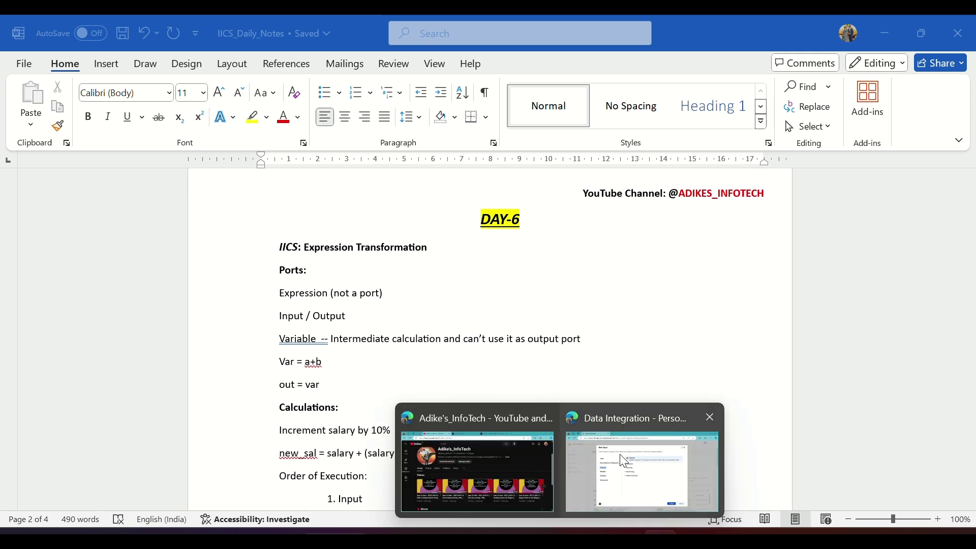
pyautogui.click(620, 453)
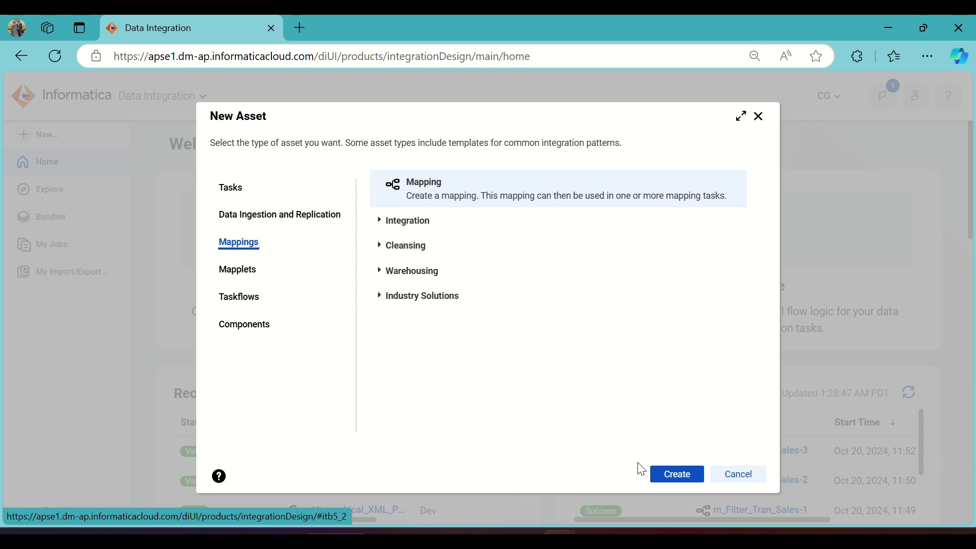
pyautogui.click(671, 478)
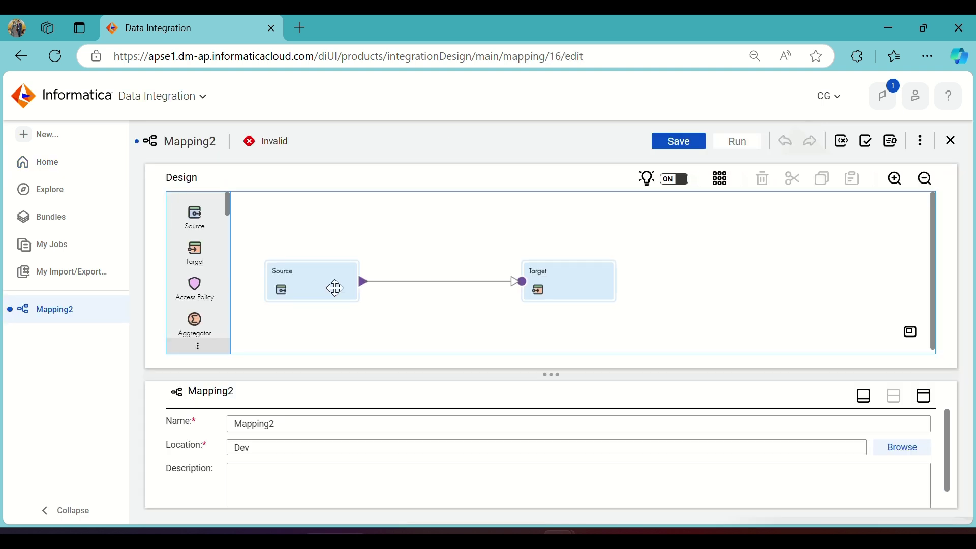
# Set the Source transformation's connection to Oracle_Source (Oracle).
pyautogui.click(330, 285)
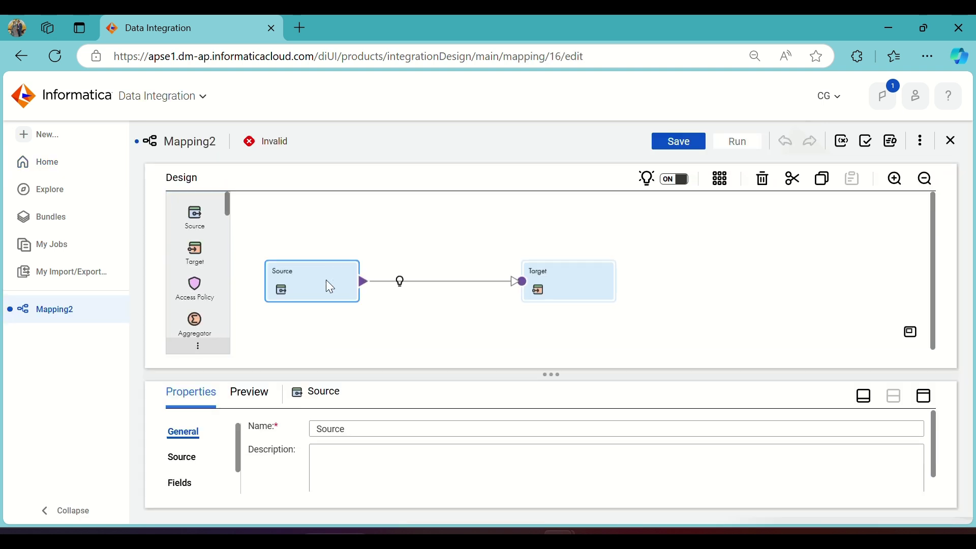
pyautogui.click(925, 396)
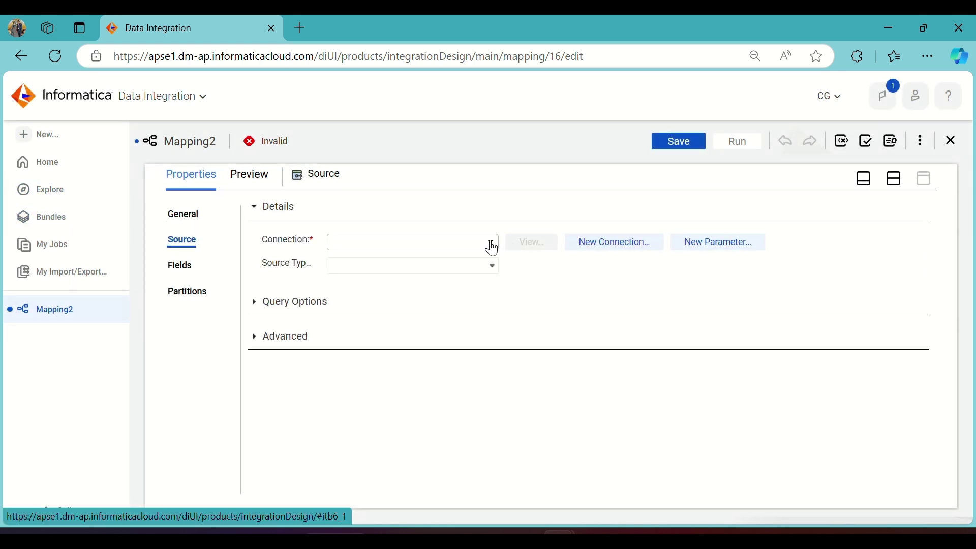
pyautogui.click(493, 249)
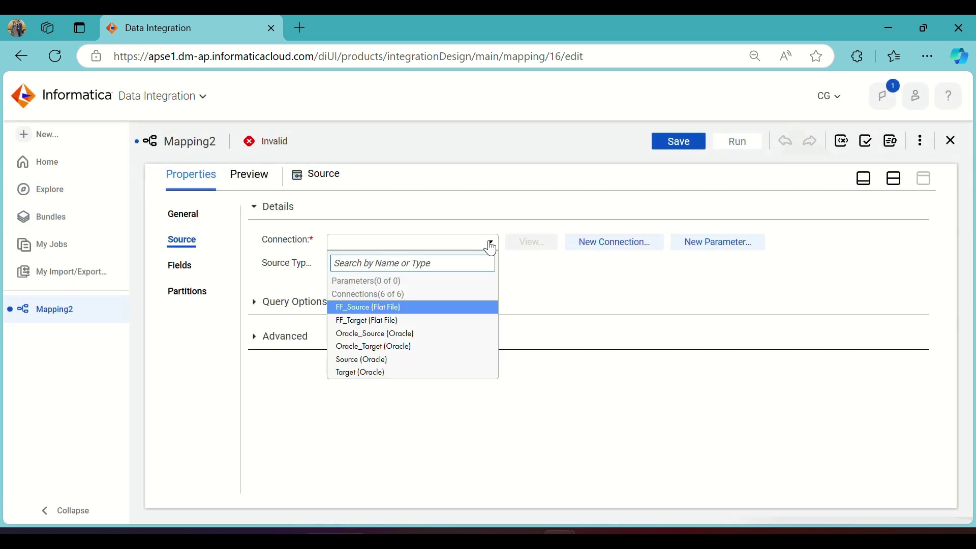
pyautogui.click(389, 334)
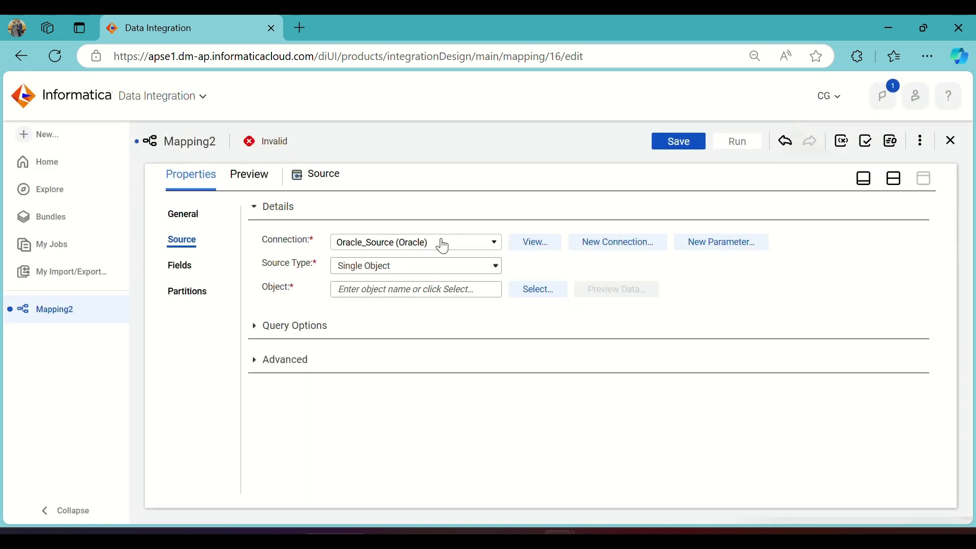
# Choose the TRANS_DETAILS table as the source object and review its fields.
pyautogui.click(540, 296)
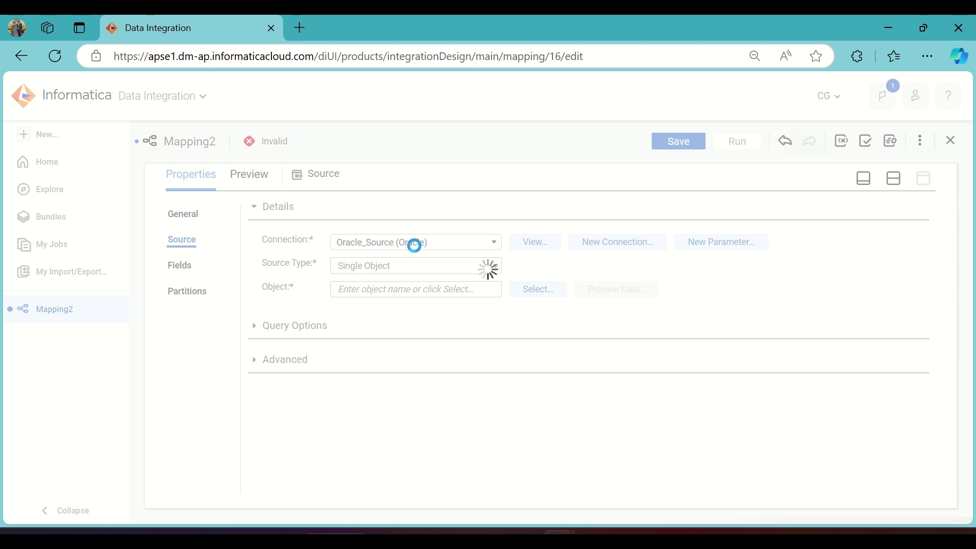
pyautogui.scroll(-3, 438, 307)
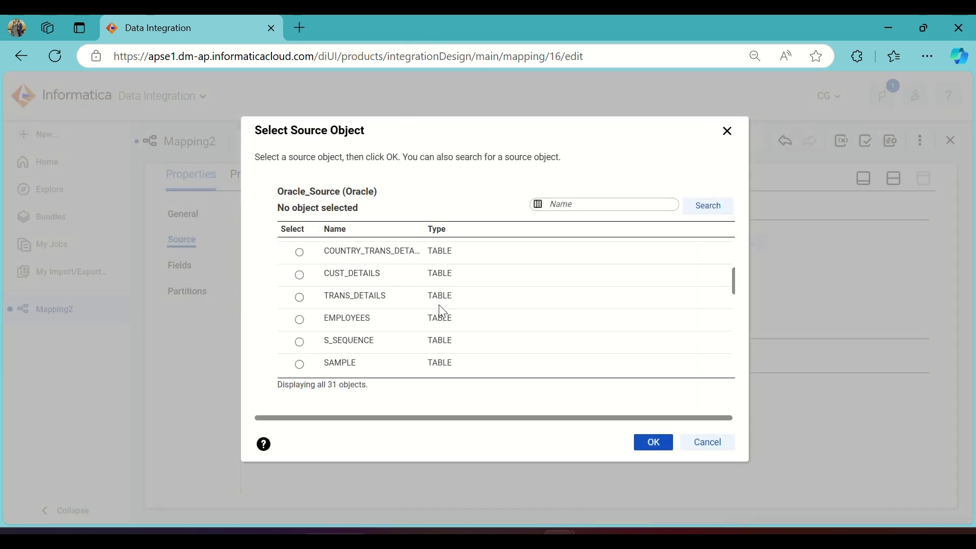
pyautogui.click(385, 297)
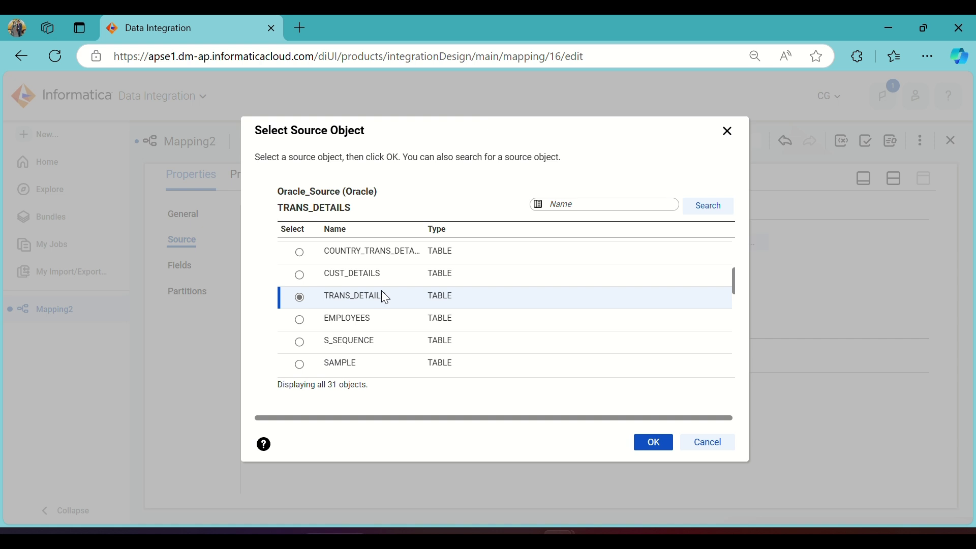
pyautogui.click(646, 448)
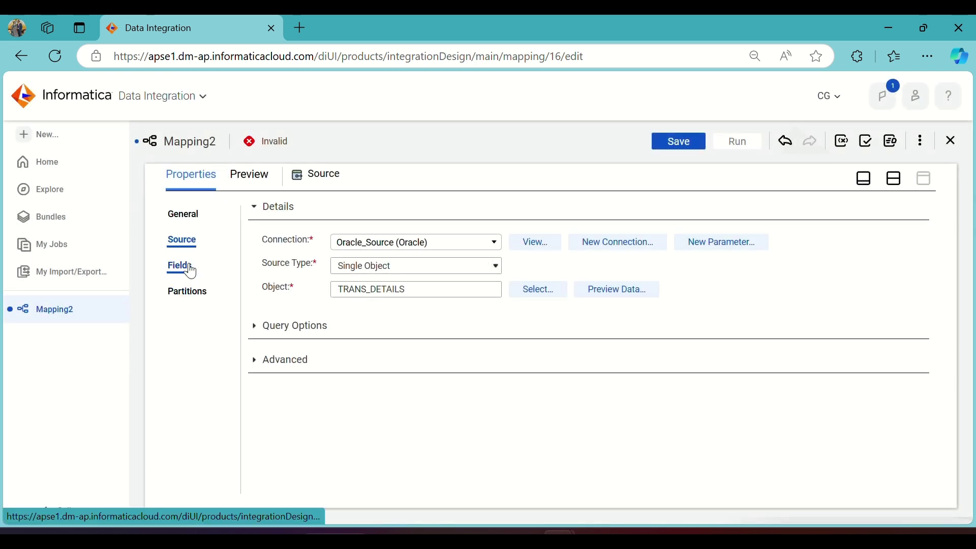
pyautogui.click(181, 265)
pyautogui.scroll(-1, 456, 310)
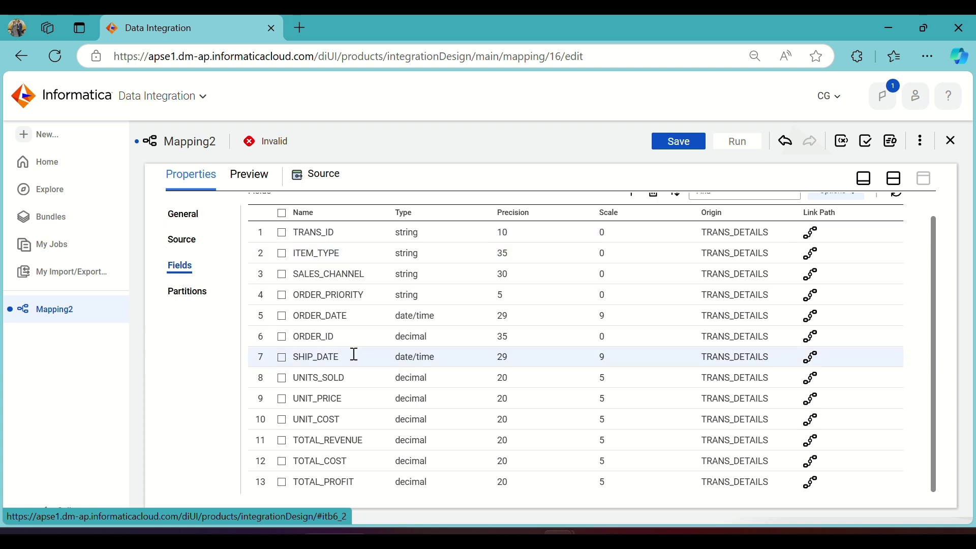
# Insert an Expression transformation between Source and Target on the mapping canvas.
pyautogui.click(897, 185)
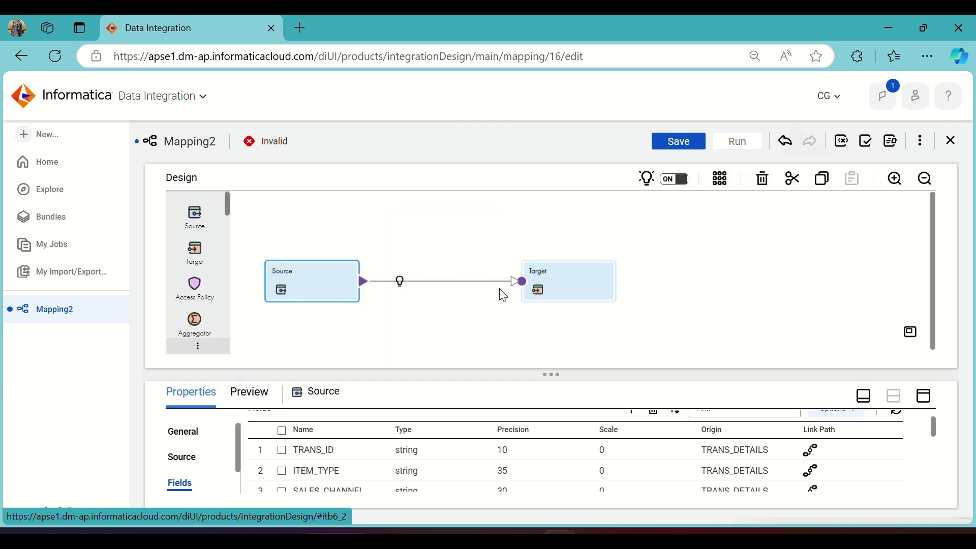
pyautogui.click(401, 283)
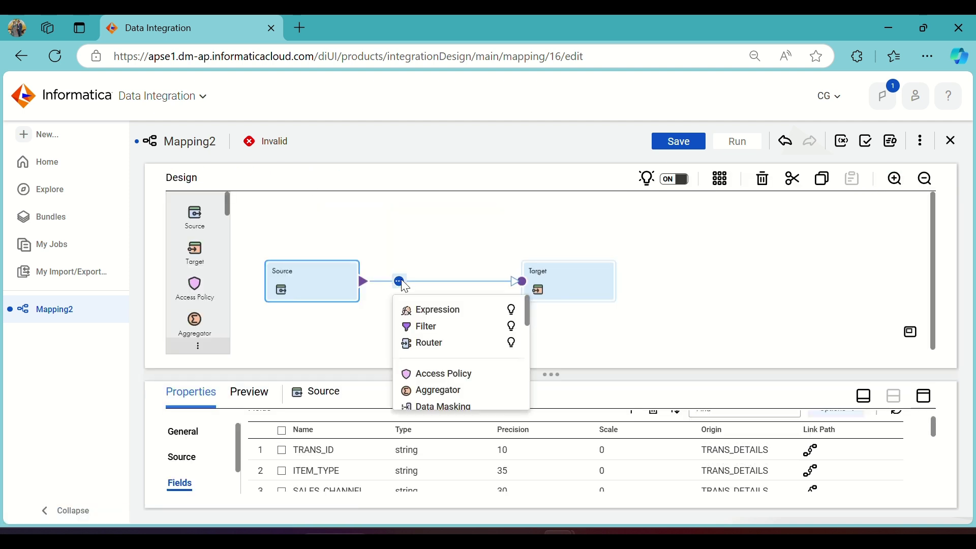
pyautogui.click(428, 311)
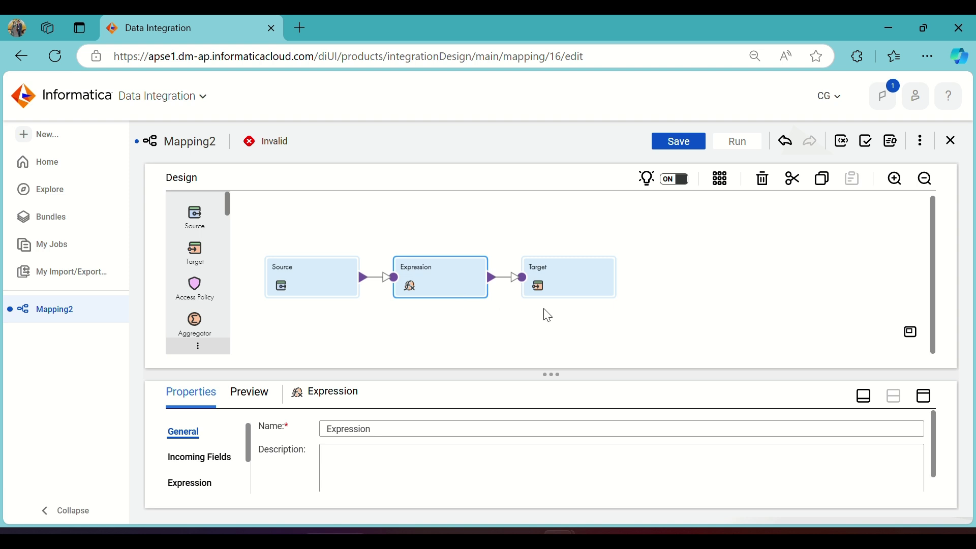
# Examine the Expression transformation's incoming fields, expression list, window properties and tracing level options.
pyautogui.click(924, 397)
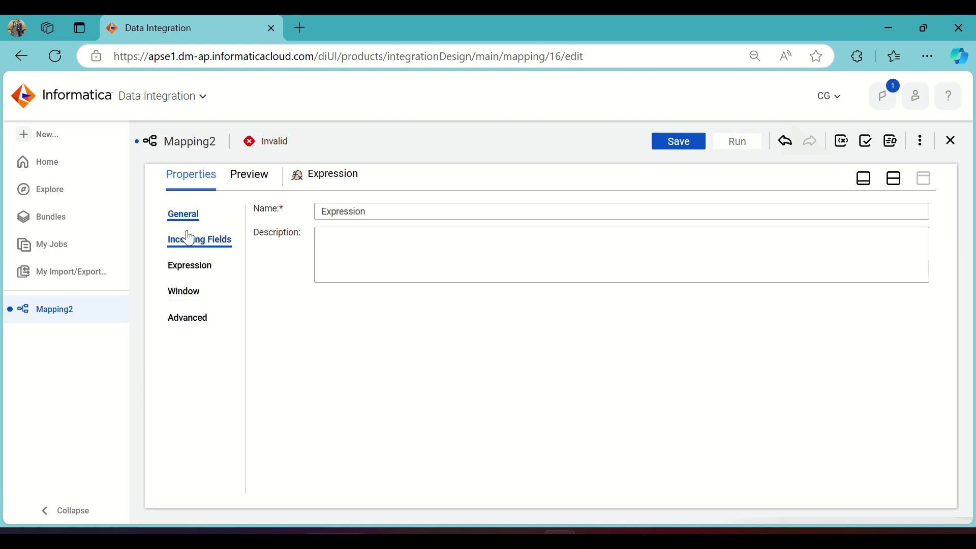
pyautogui.click(197, 250)
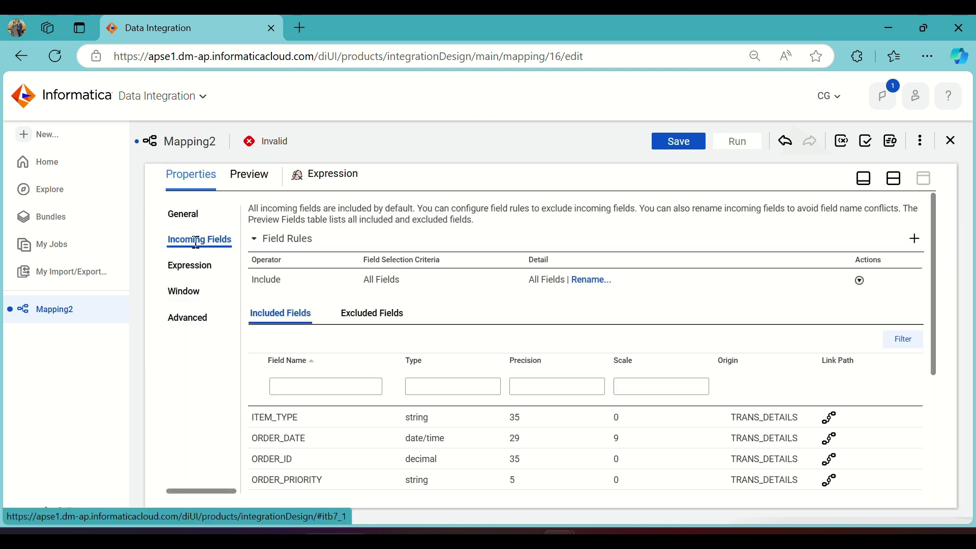
pyautogui.scroll(-4, 435, 392)
pyautogui.scroll(4, 429, 388)
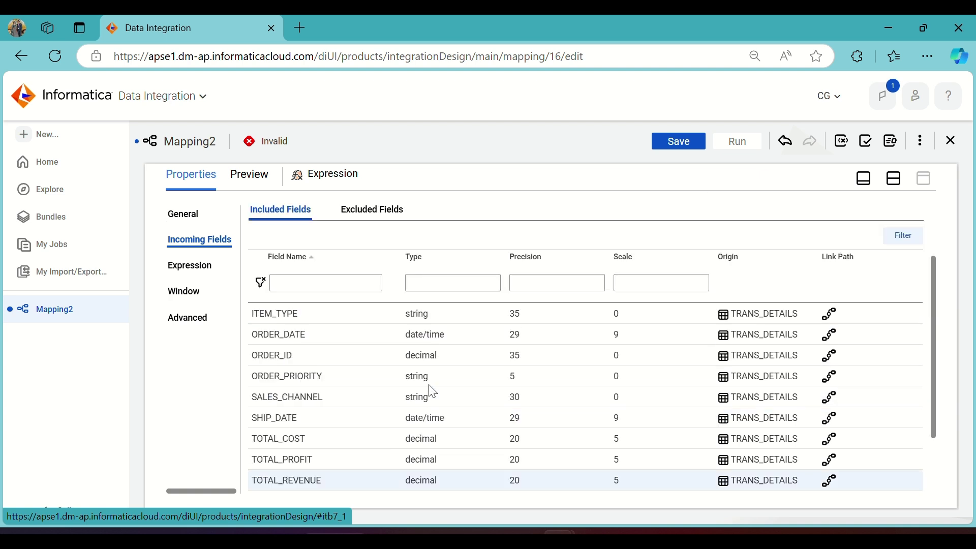
pyautogui.scroll(-4, 427, 390)
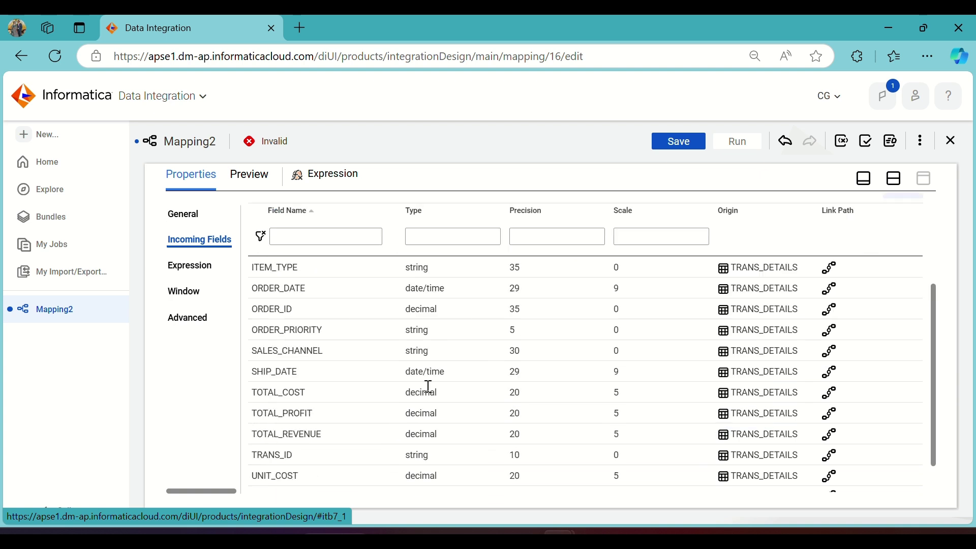
pyautogui.click(193, 261)
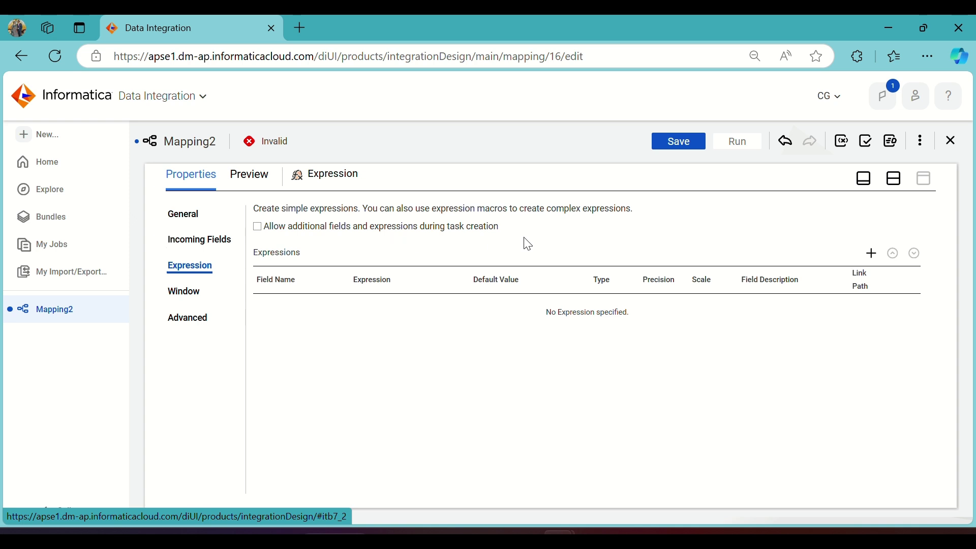
pyautogui.click(179, 294)
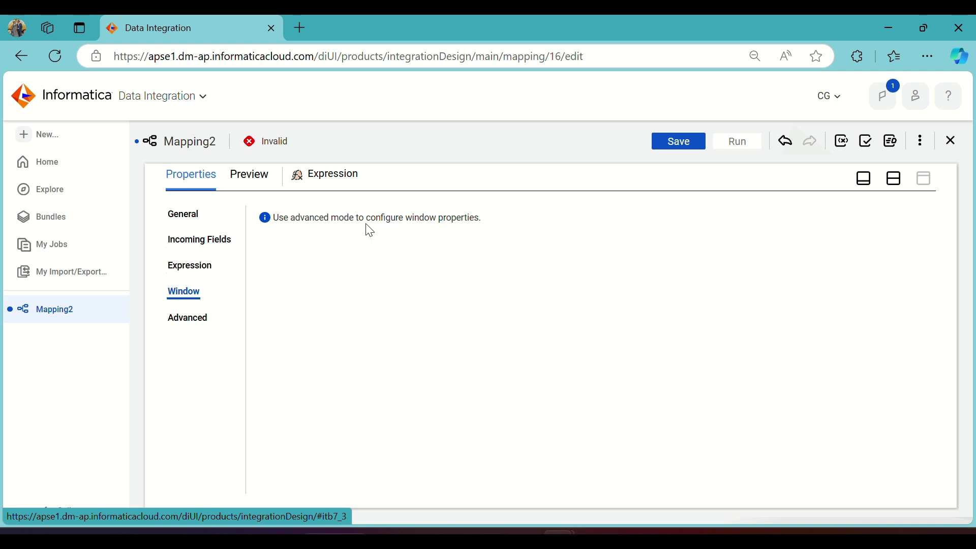
pyautogui.click(189, 314)
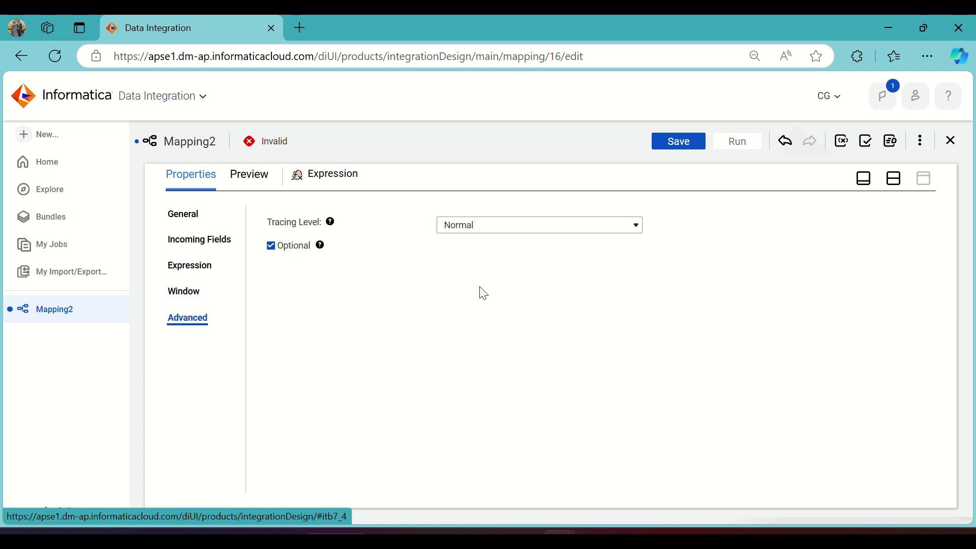
pyautogui.click(543, 230)
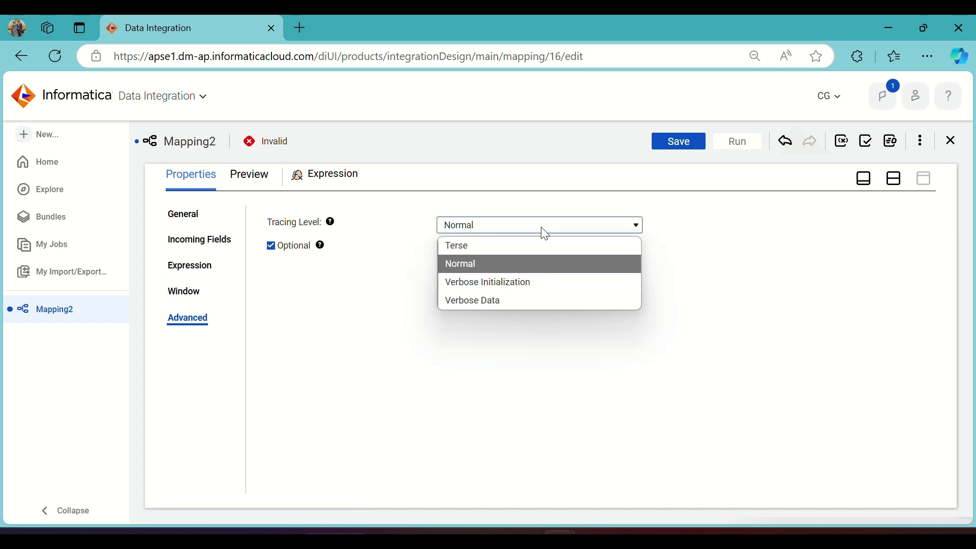
pyautogui.click(546, 234)
pyautogui.click(188, 265)
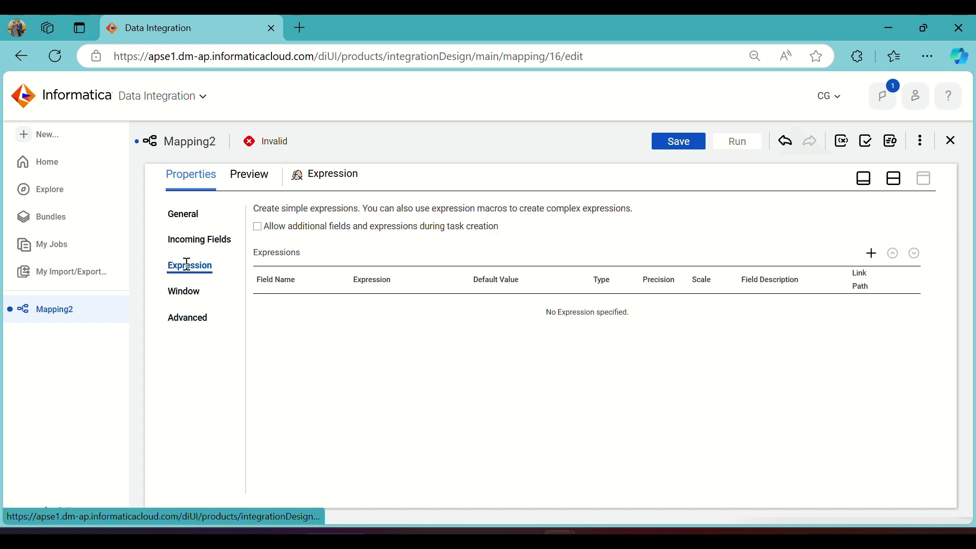
# Review the Source transformation's connection details, field list and data preview page.
pyautogui.click(898, 181)
pyautogui.click(311, 285)
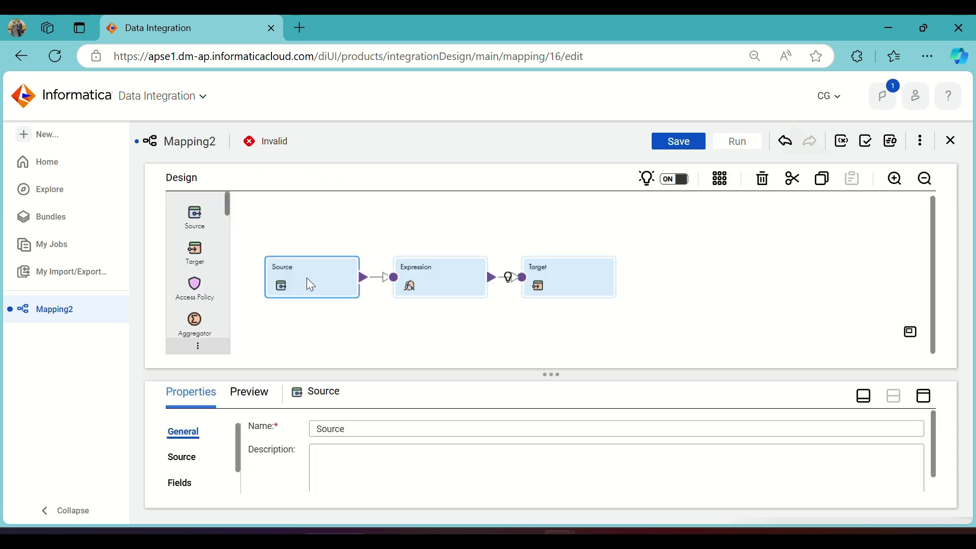
pyautogui.click(927, 397)
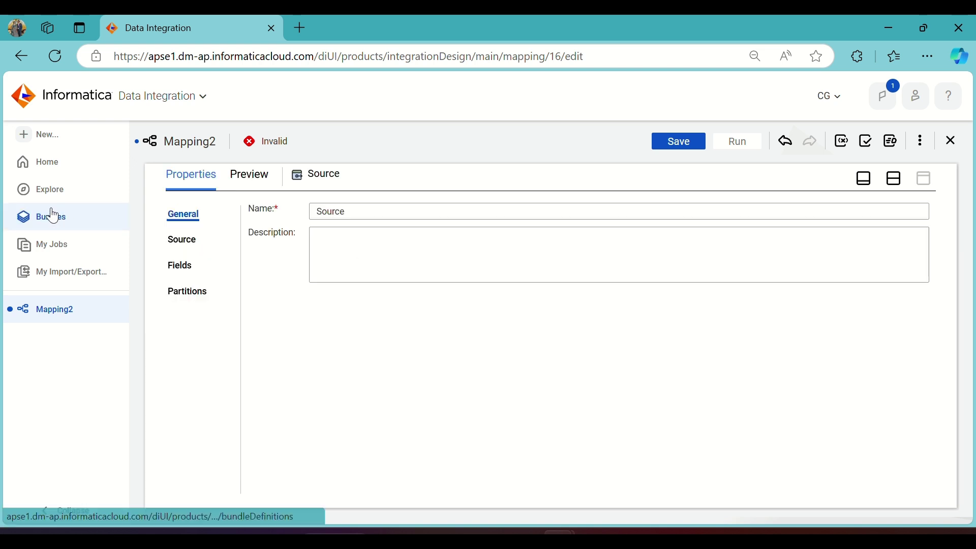
pyautogui.click(194, 253)
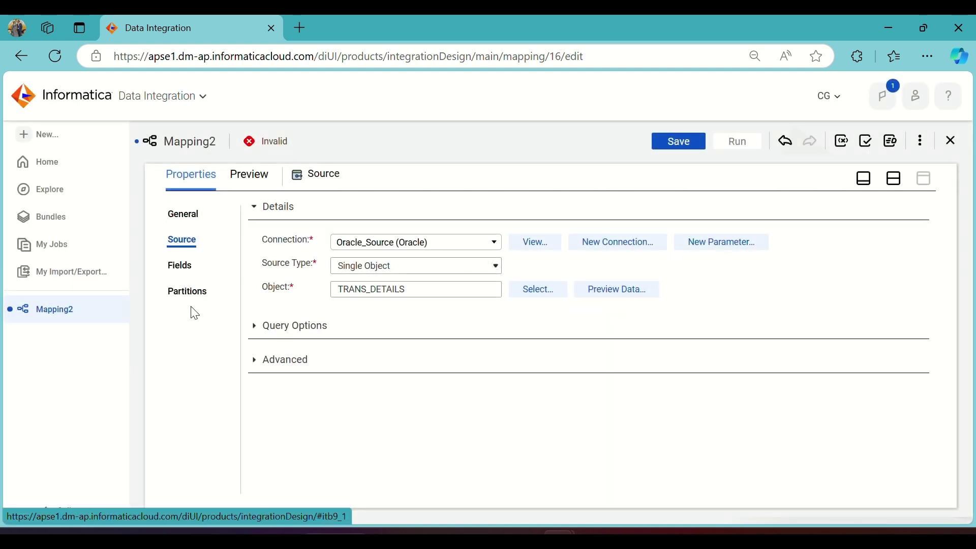
pyautogui.click(181, 266)
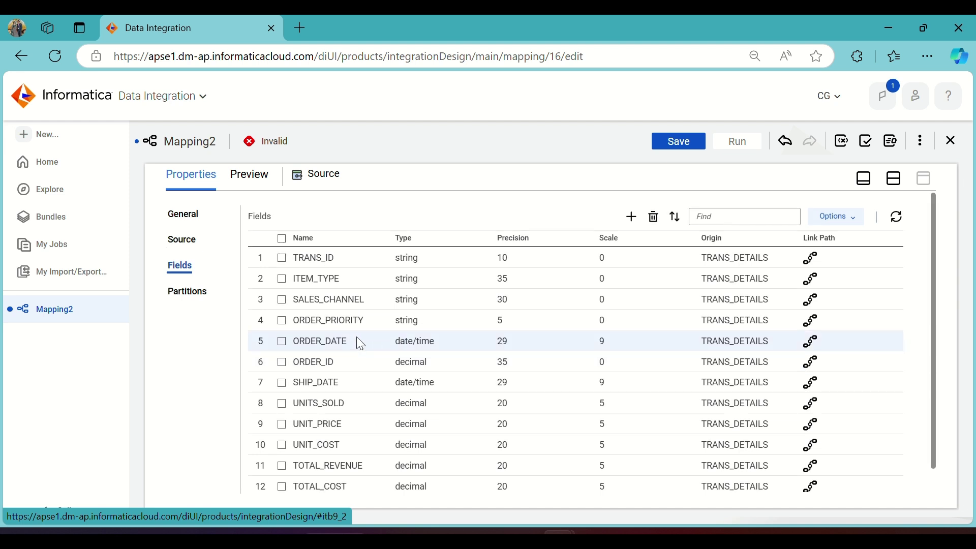
pyautogui.click(253, 176)
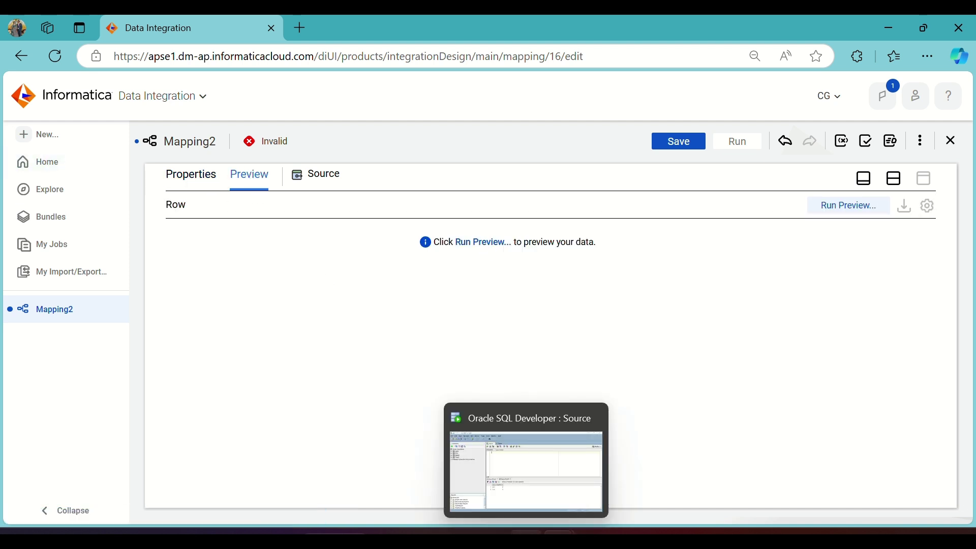
# Switch to Oracle SQL Developer and write "select * from Trans_data" in the Source worksheet.
pyautogui.click(526, 534)
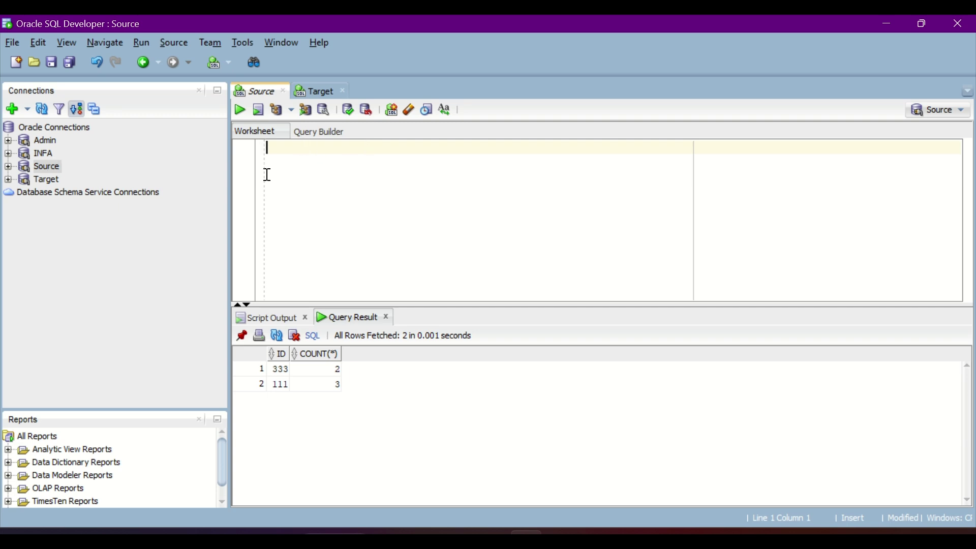
pyautogui.write('select  * from Trans_data')
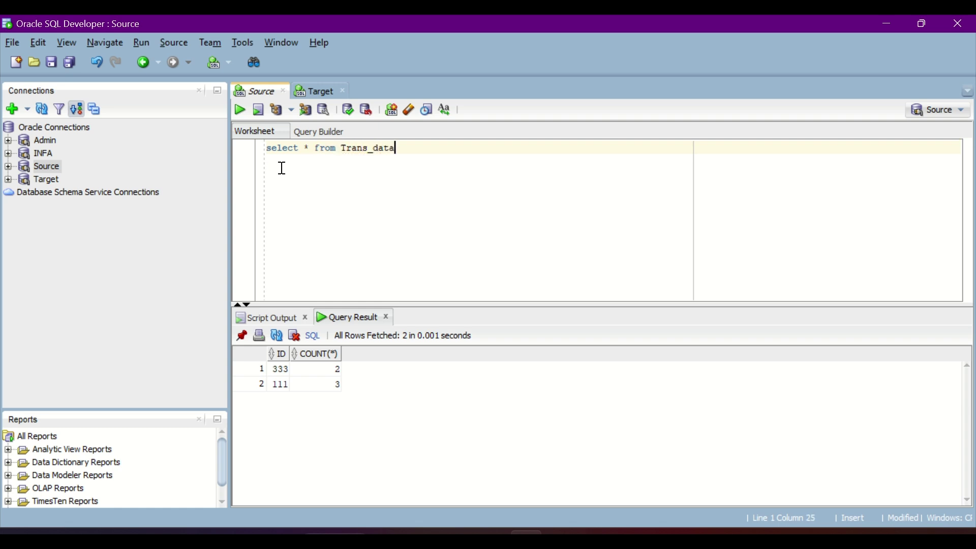
# Return to the mapping in Data Integration and check the name of the source object.
pyautogui.hotkey('alt', 'Tab')
pyautogui.click(184, 177)
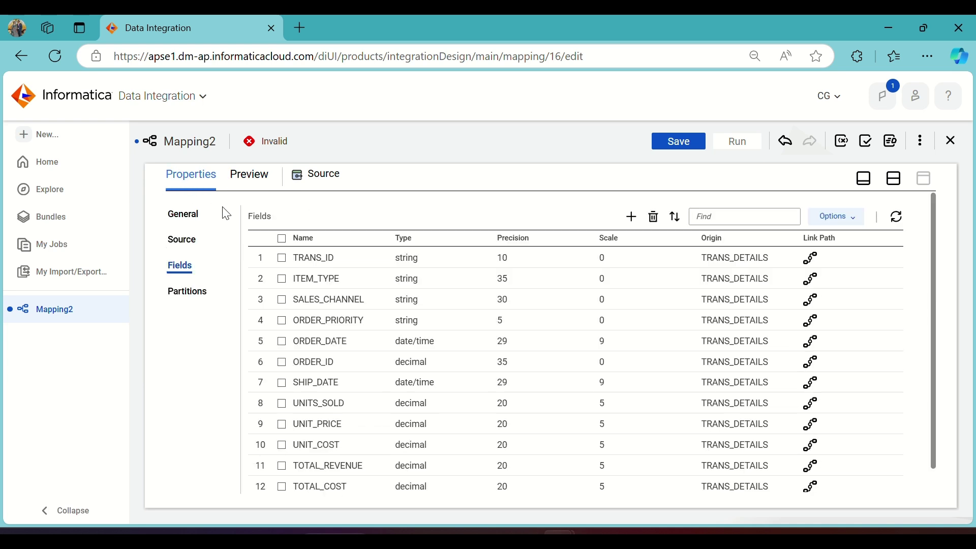
pyautogui.click(192, 246)
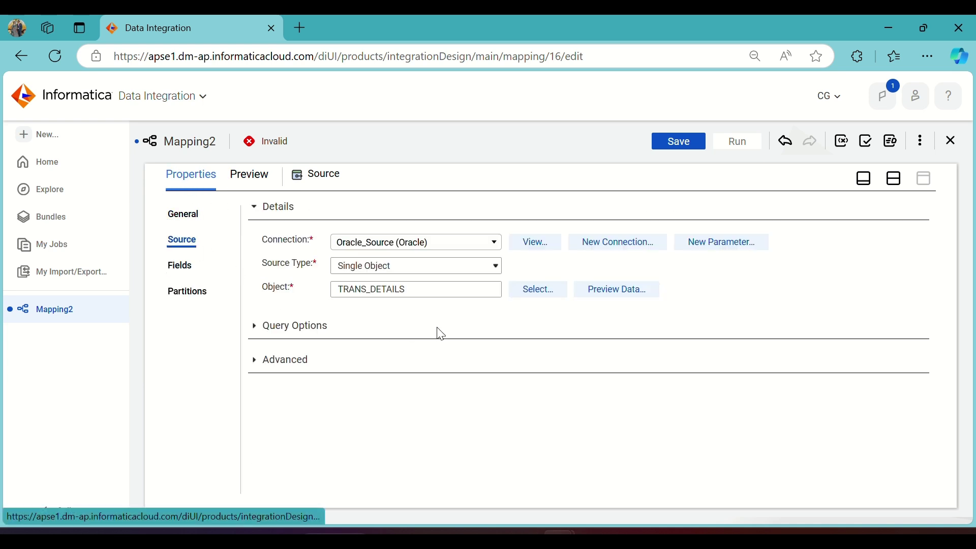
# Back in Oracle SQL Developer, correct the query to "select * from Trans_details;" and run it.
pyautogui.hotkey('alt', 'Tab')
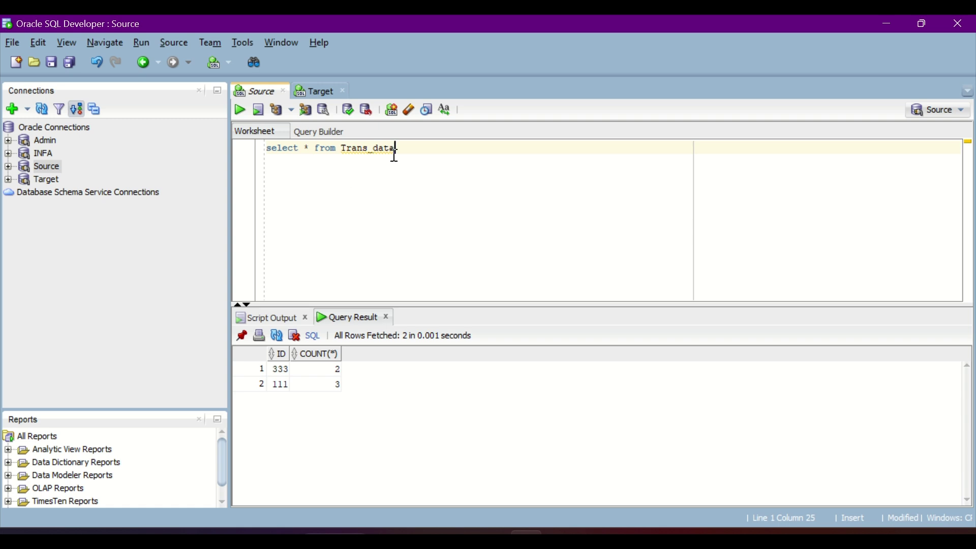
pyautogui.press('BackSpace')
pyautogui.press('BackSpace')
pyautogui.write('etails;')
pyautogui.hotkey('ctrl', 'Return')
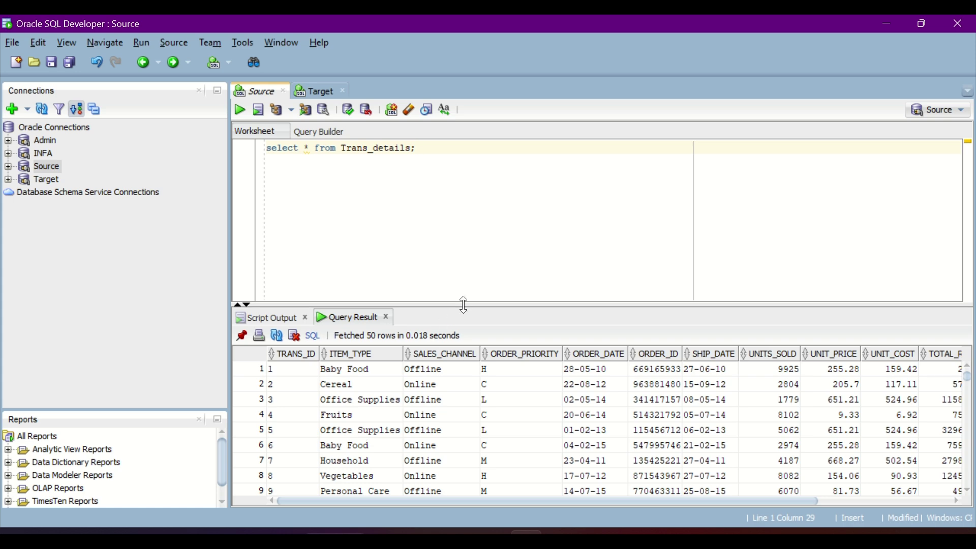
# Enlarge the query results and look through the Trans_details rows, checking the TRANS_ID and ITEM_TYPE values.
pyautogui.moveTo(462, 307); pyautogui.dragTo(471, 224)
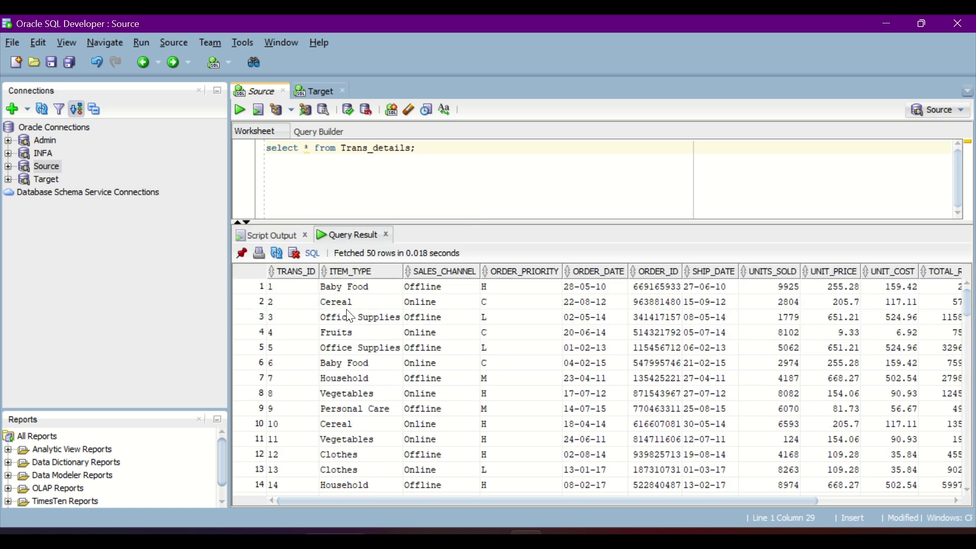
pyautogui.moveTo(282, 288); pyautogui.dragTo(309, 494)
pyautogui.scroll(1, 342, 397)
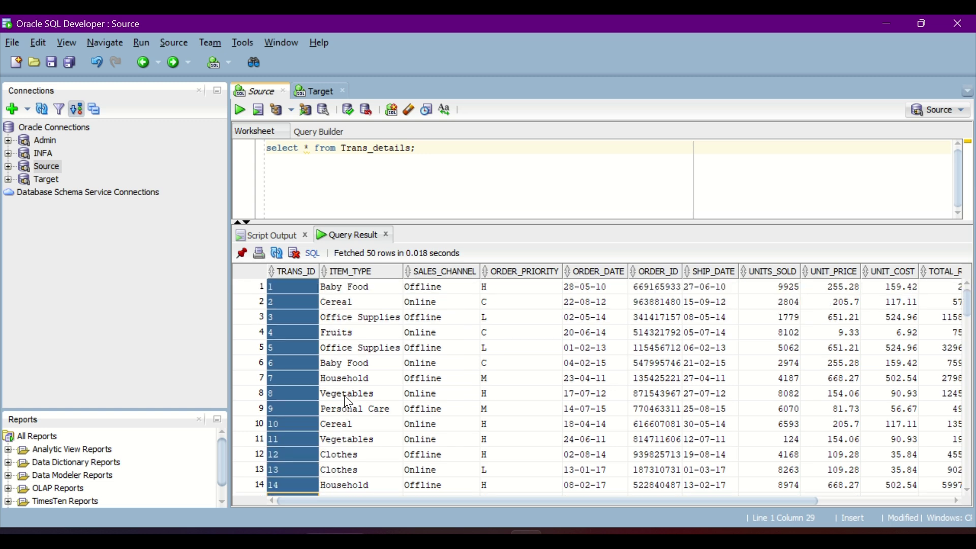
pyautogui.click(334, 283)
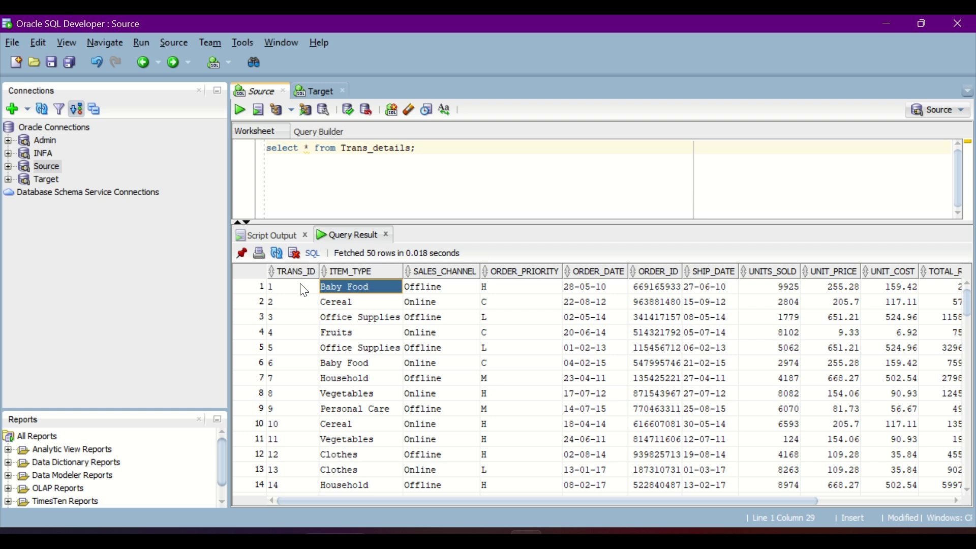
pyautogui.moveTo(303, 287); pyautogui.dragTo(343, 468)
pyautogui.click(438, 313)
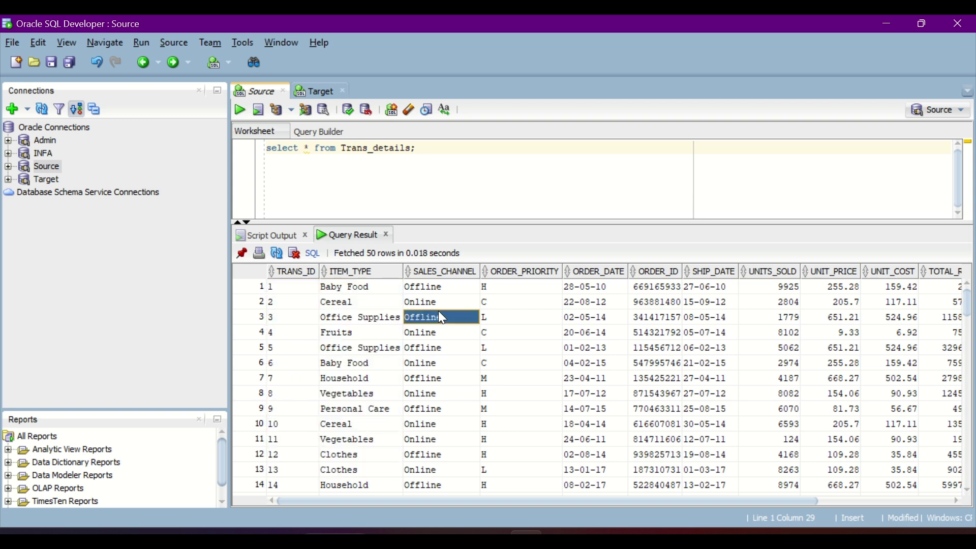
pyautogui.click(379, 318)
pyautogui.scroll(-8, 384, 329)
pyautogui.scroll(-20, 383, 330)
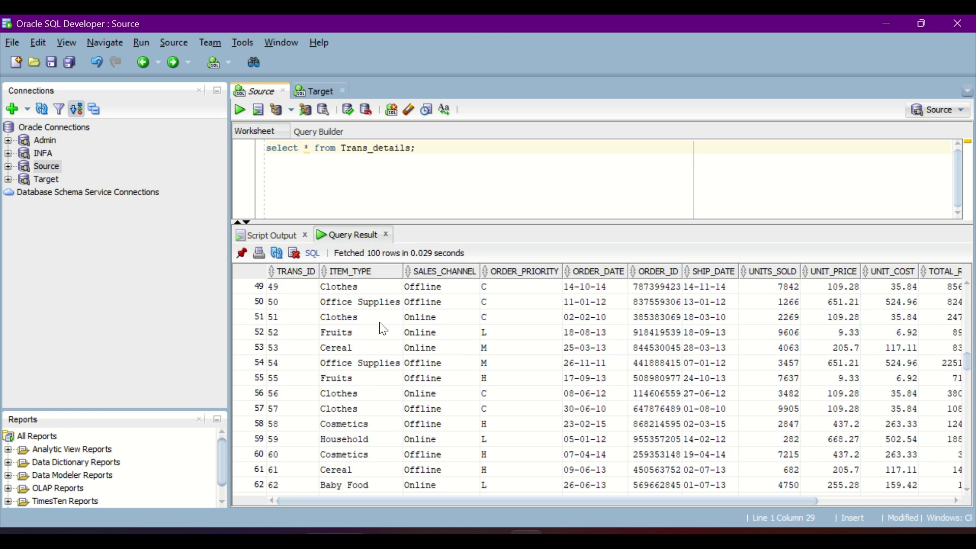
pyautogui.scroll(15, 384, 329)
pyautogui.scroll(14, 384, 329)
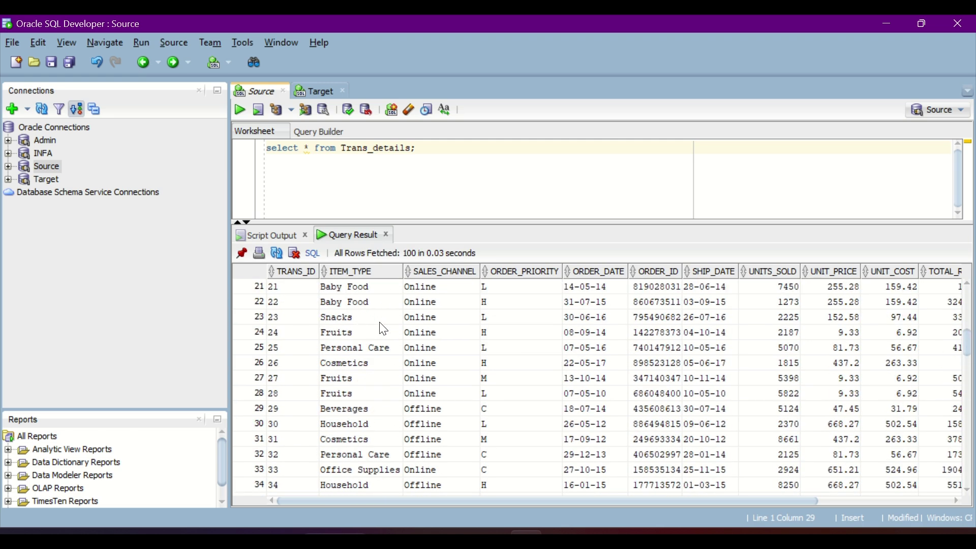
pyautogui.click(365, 290)
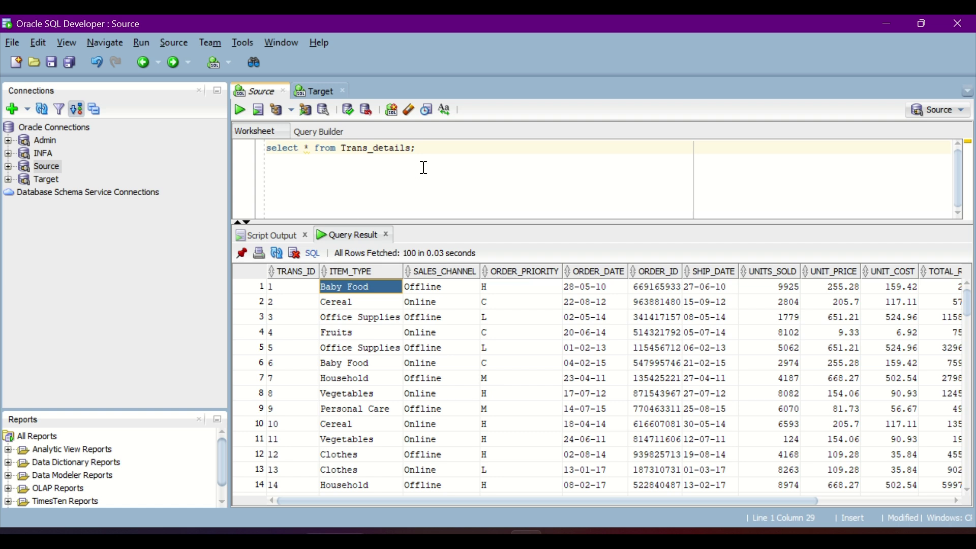
# Copy the select query into the Target worksheet, change its table to T_Trans_details, run it and enlarge the results.
pyautogui.moveTo(418, 148); pyautogui.dragTo(241, 159)
pyautogui.hotkey('ctrl', 'c')
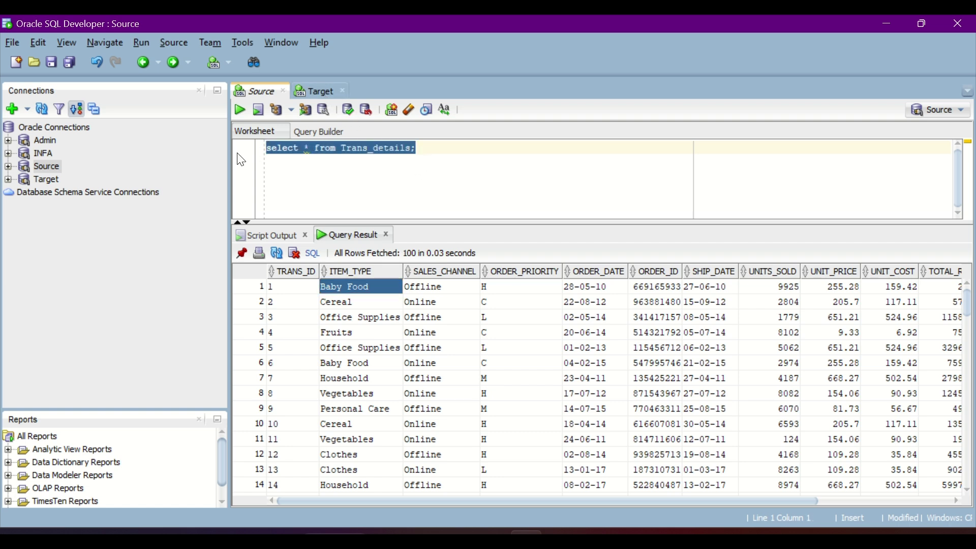
pyautogui.click(313, 93)
pyautogui.hotkey('ctrl', 'v')
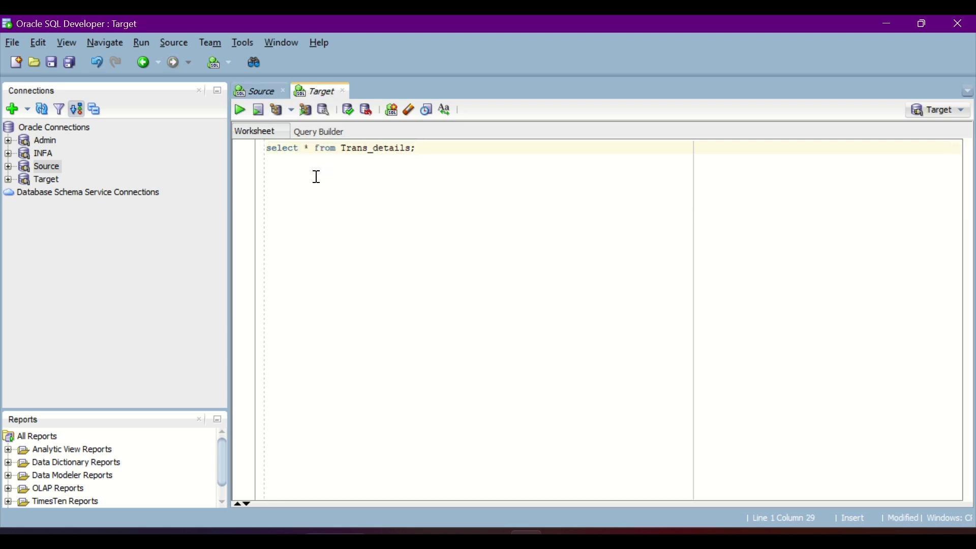
pyautogui.click(344, 149)
pyautogui.write('s.')
pyautogui.hotkey('ctrl', 'Return')
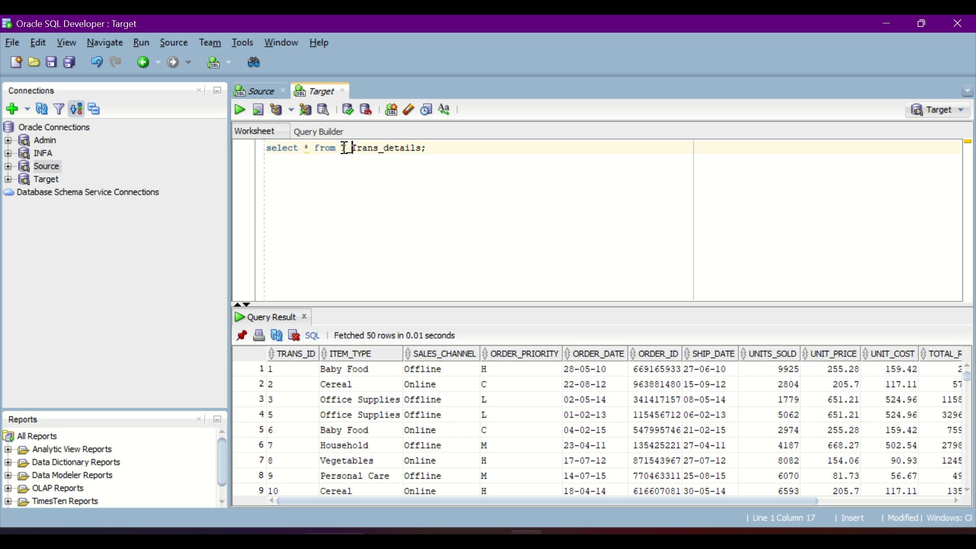
pyautogui.moveTo(345, 307); pyautogui.dragTo(333, 260)
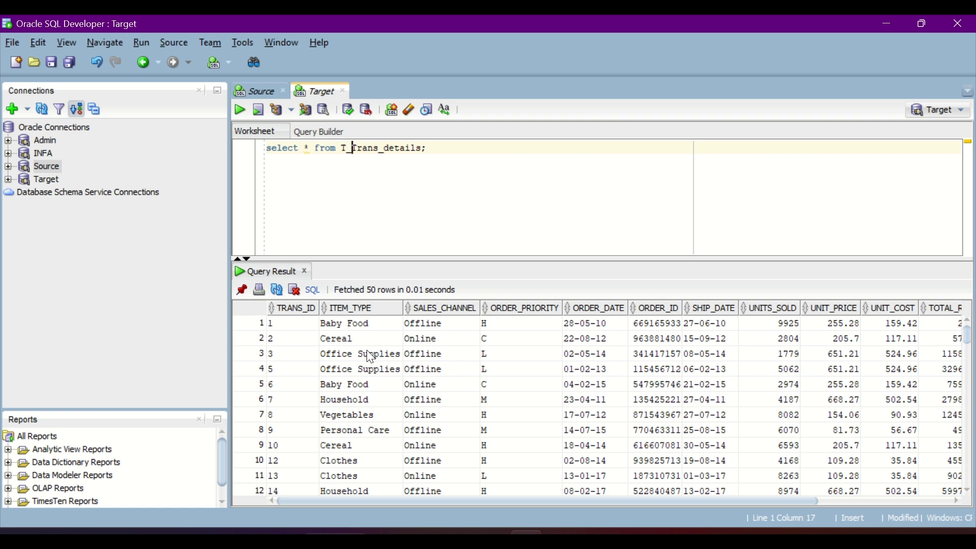
# Return to the mapping in Data Integration and examine the Expression transformation's expression settings.
pyautogui.click(258, 92)
pyautogui.click(344, 185)
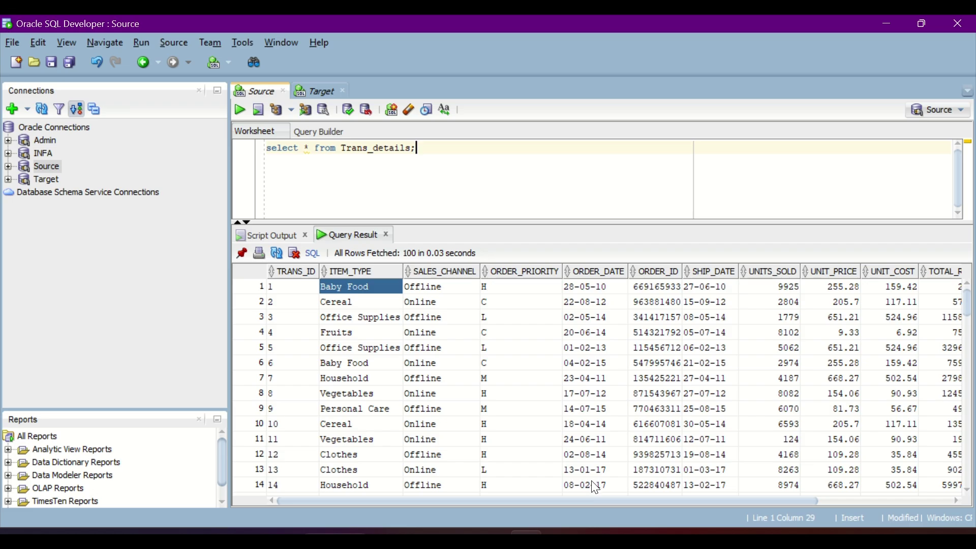
pyautogui.hotkey('alt', 'Tab')
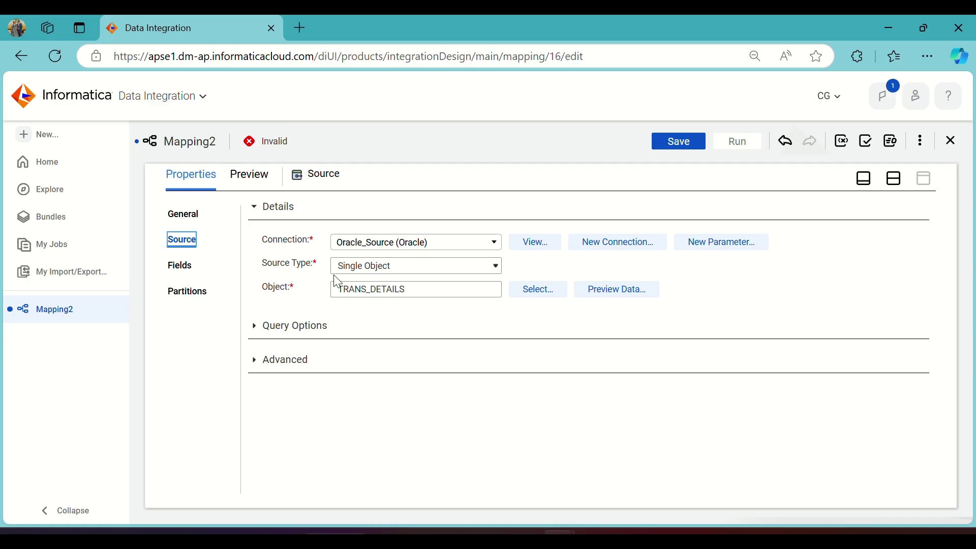
pyautogui.click(895, 179)
pyautogui.click(458, 262)
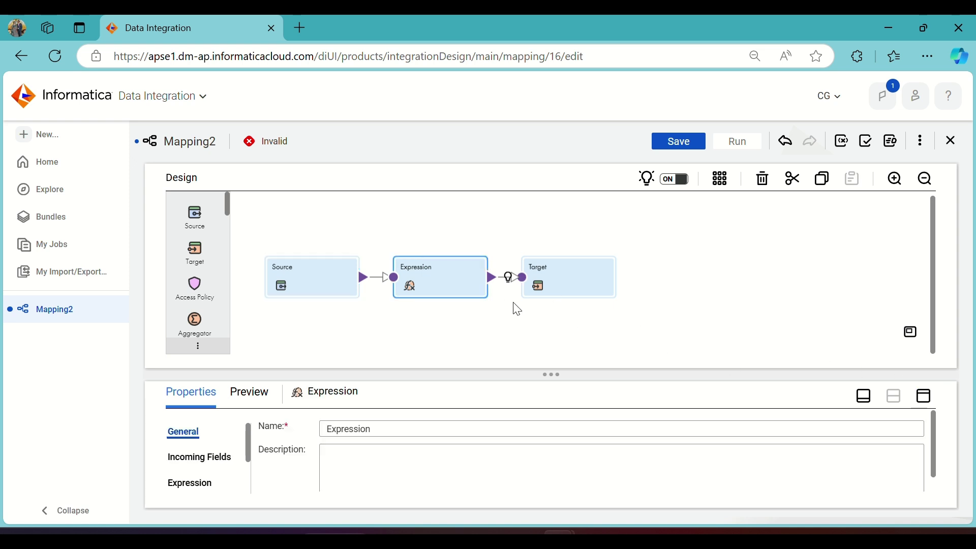
pyautogui.click(924, 396)
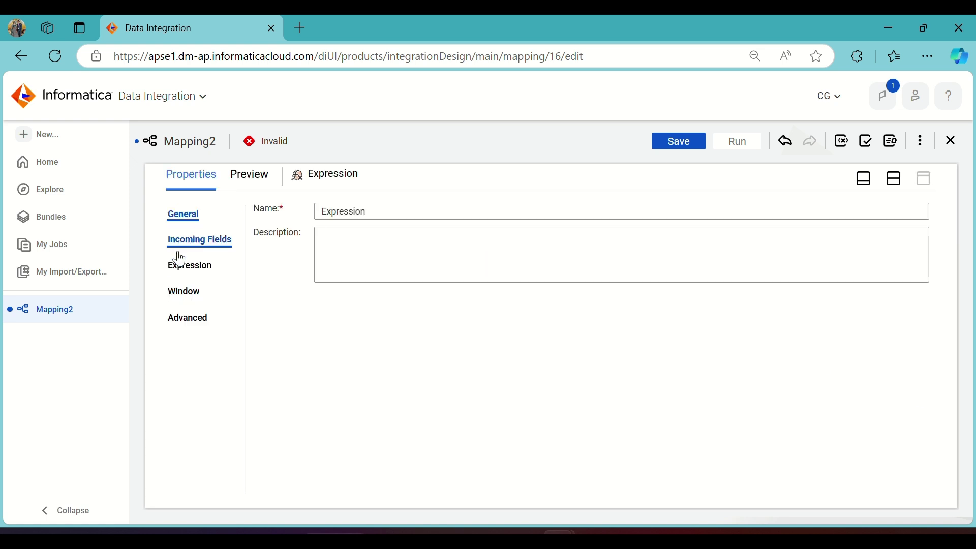
pyautogui.click(190, 279)
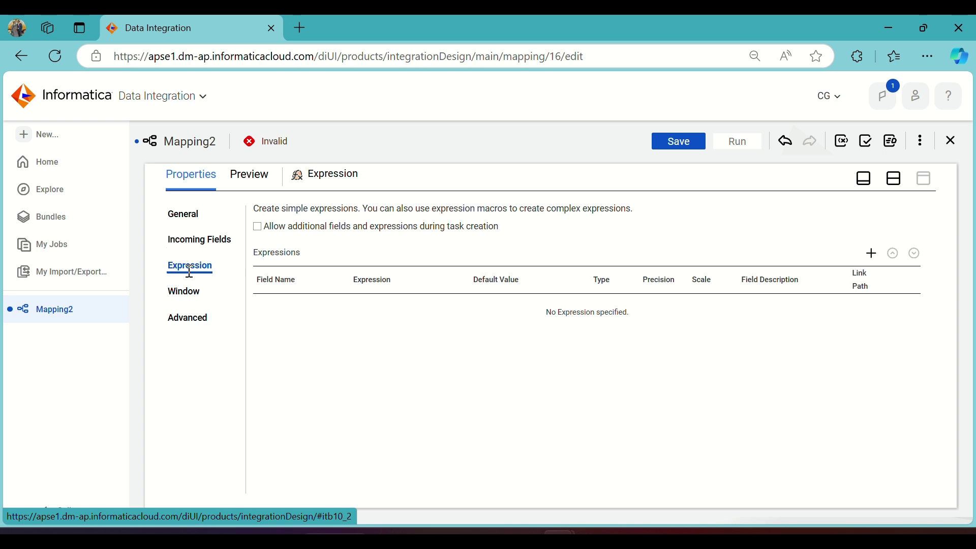
pyautogui.click(894, 179)
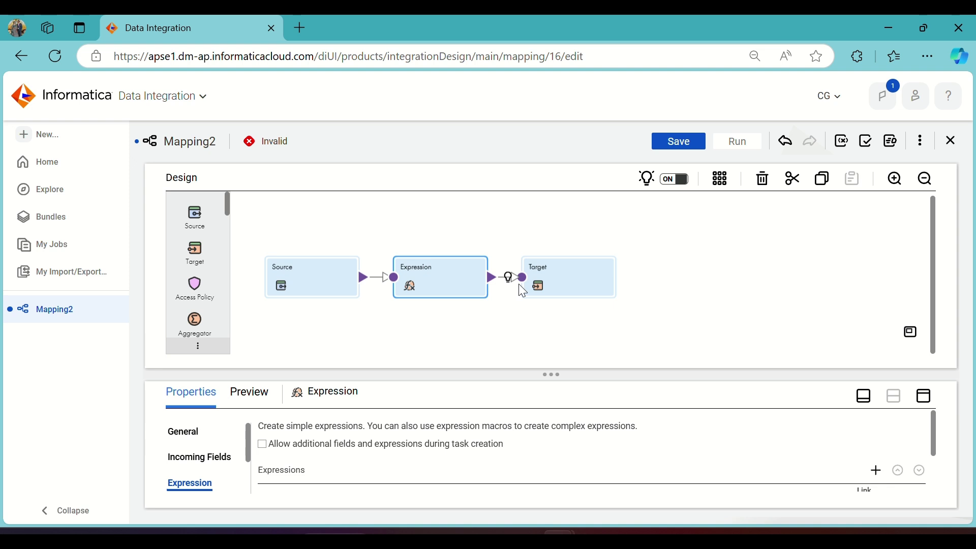
# Move the Target away from the Expression and insert a Sequence transformation on the link between them.
pyautogui.moveTo(561, 275); pyautogui.dragTo(769, 253)
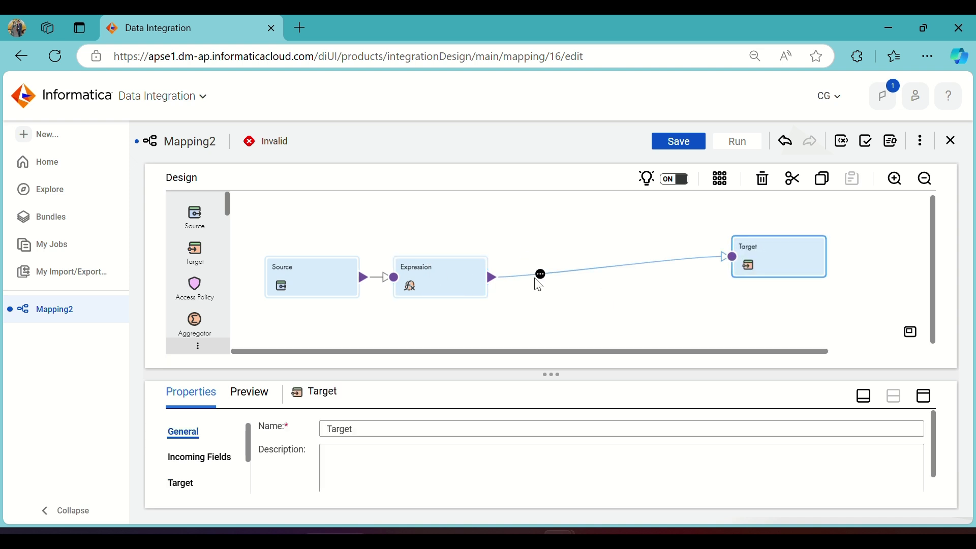
pyautogui.click(541, 275)
pyautogui.scroll(-5, 610, 343)
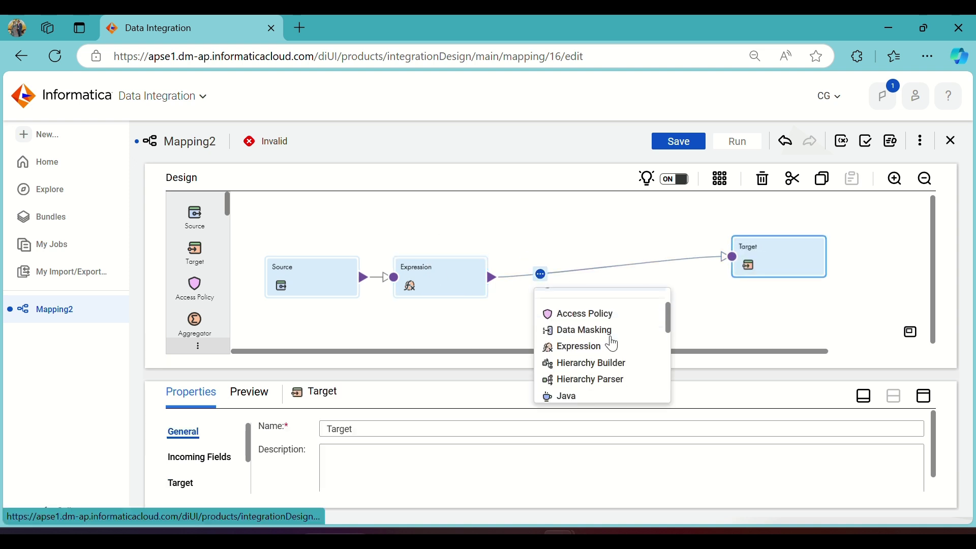
pyautogui.scroll(-2, 617, 336)
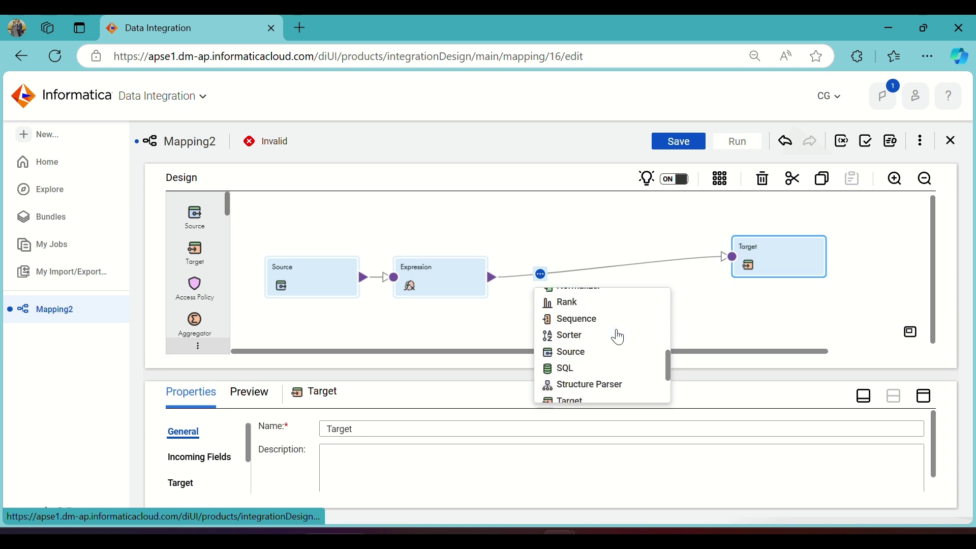
pyautogui.click(591, 323)
# Move the Sequence above the flow, remove its link from the Expression, and connect the Expression directly to the Target.
pyautogui.moveTo(449, 273); pyautogui.dragTo(475, 230)
pyautogui.moveTo(379, 224); pyautogui.dragTo(418, 275)
pyautogui.press('Delete')
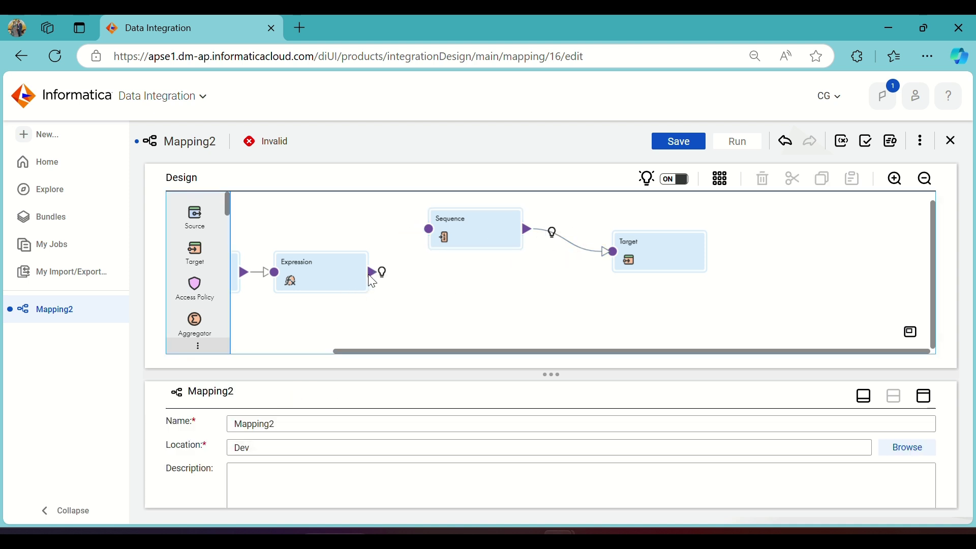
pyautogui.moveTo(375, 273); pyautogui.dragTo(611, 252)
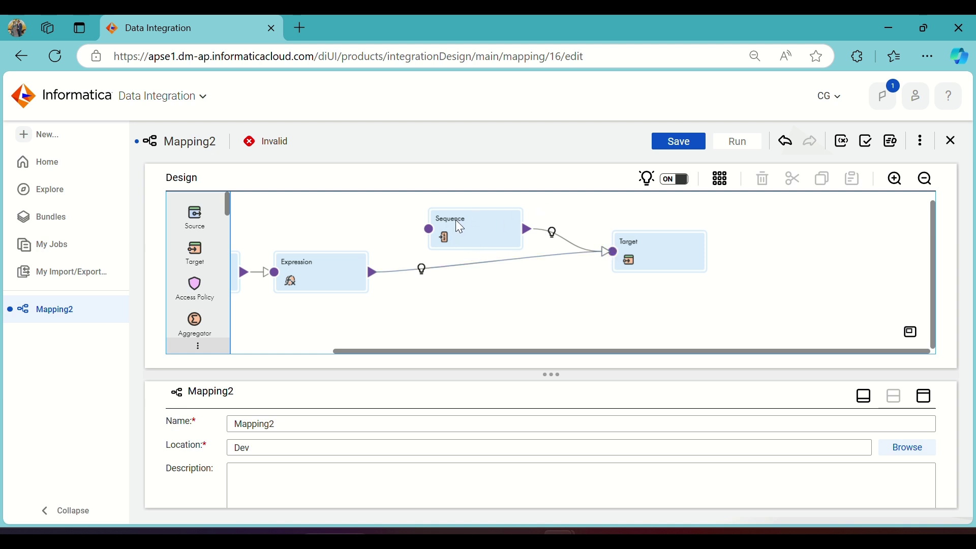
# Delete the Sequence transformation from the mapping.
pyautogui.click(657, 261)
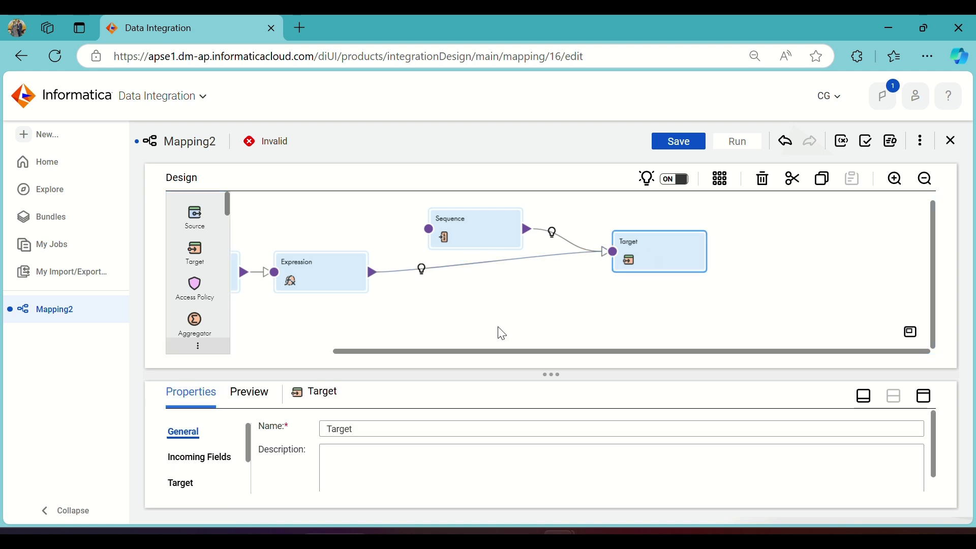
pyautogui.click(482, 235)
pyautogui.press('Delete')
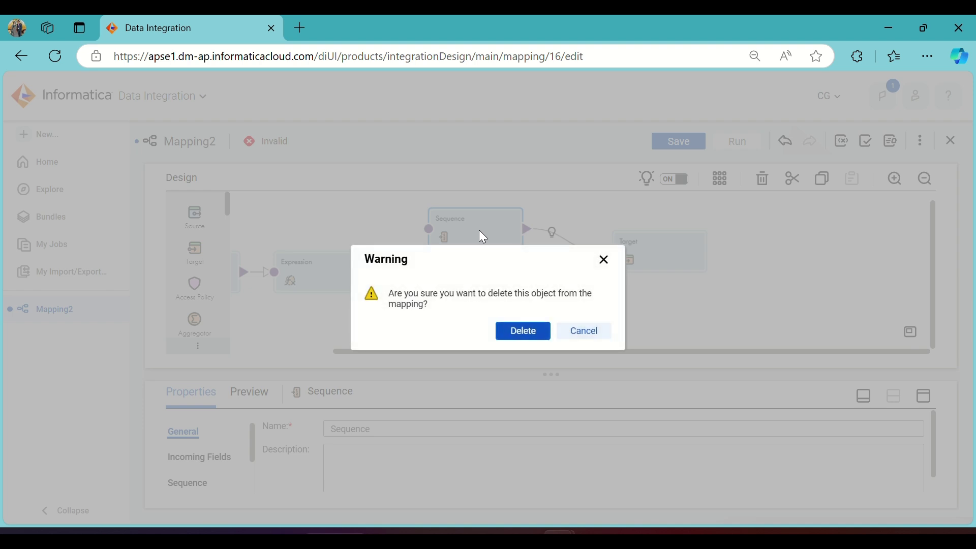
pyautogui.press('Return')
# Line up the Target and Expression transformations after the Source and maximize the Expression's properties.
pyautogui.moveTo(674, 256); pyautogui.dragTo(516, 279)
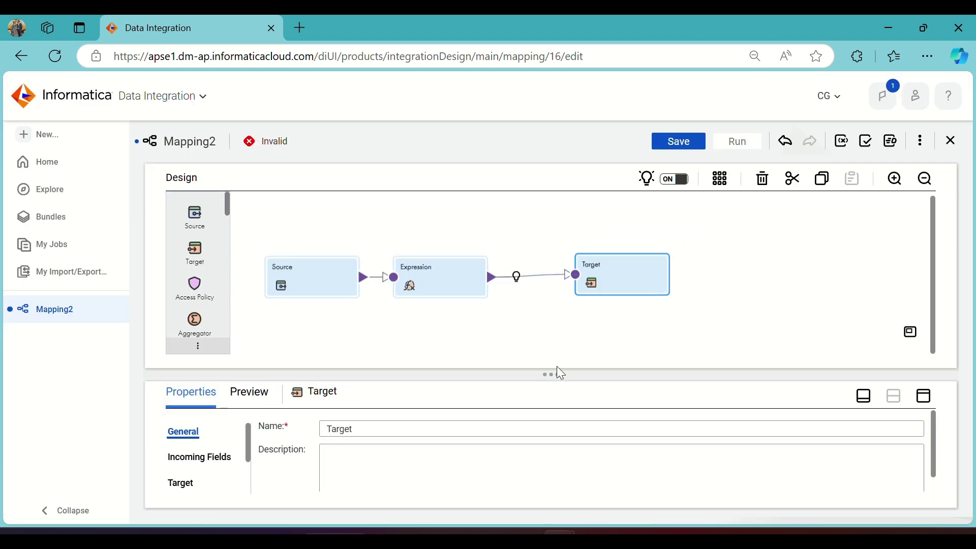
pyautogui.moveTo(426, 271); pyautogui.dragTo(450, 273)
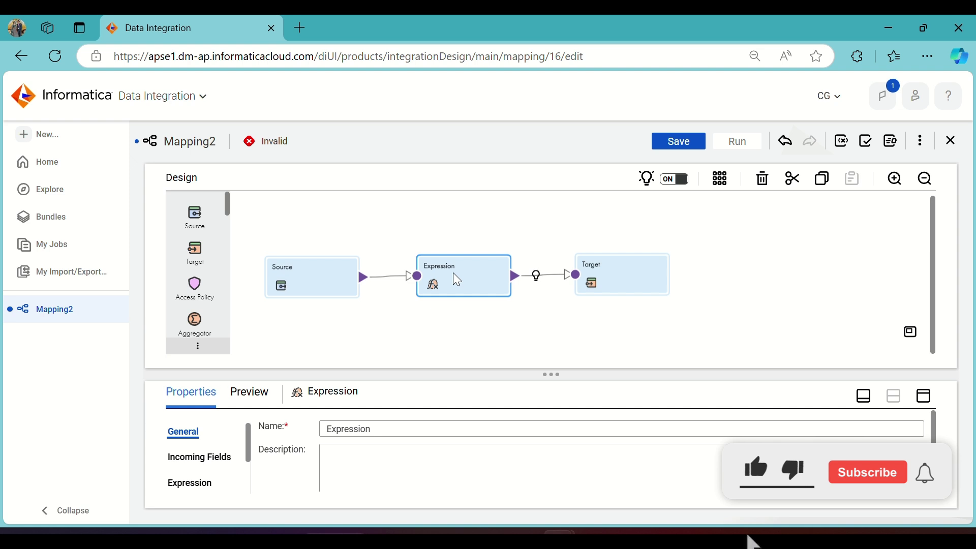
pyautogui.click(924, 397)
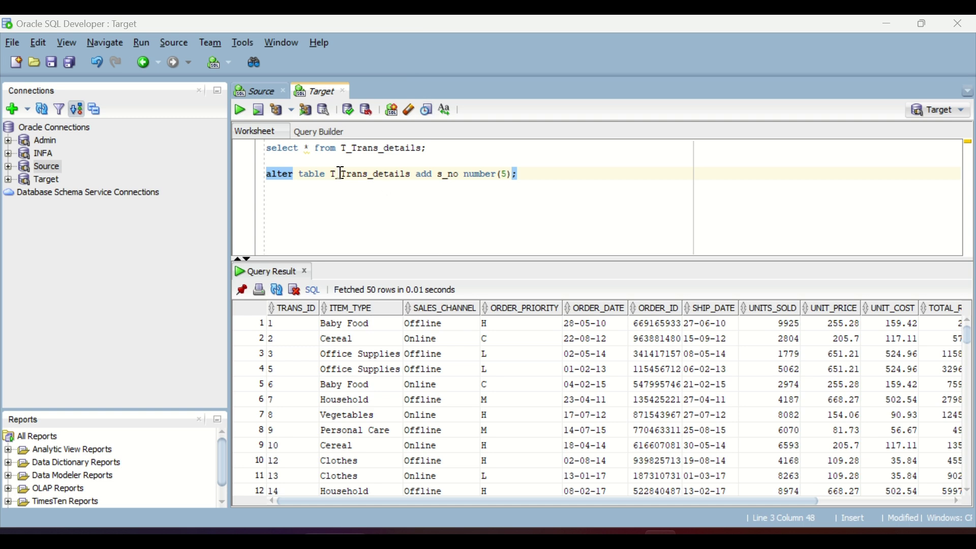
# In SQL Developer's Target worksheet, review the alter statement adding s_no number(5) and rerun "select * from T_Trans_details;".
pyautogui.click(434, 156)
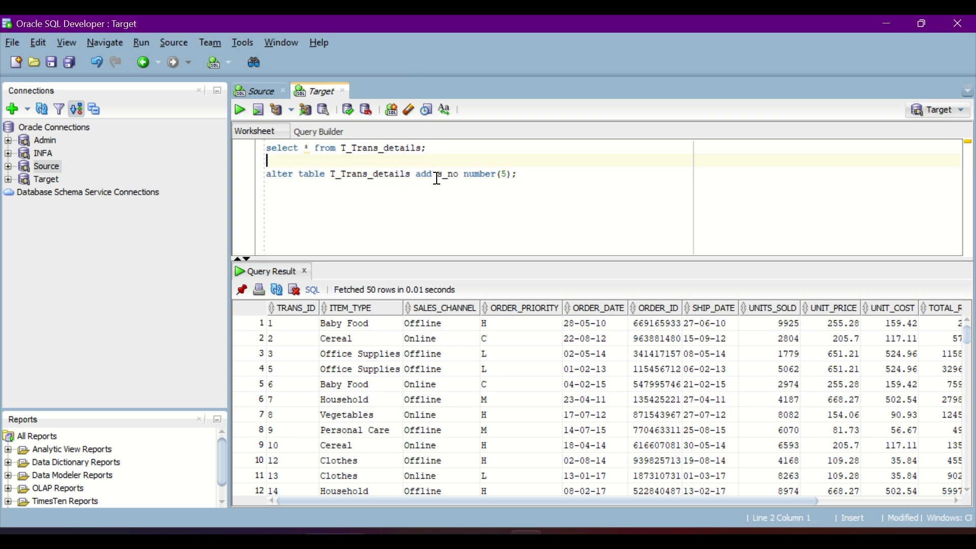
pyautogui.moveTo(437, 174); pyautogui.dragTo(460, 178)
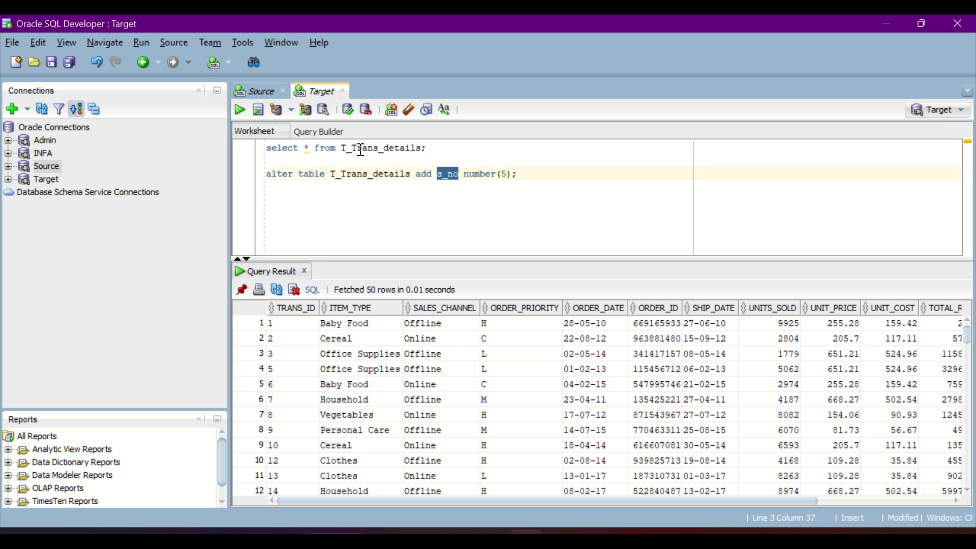
pyautogui.click(525, 175)
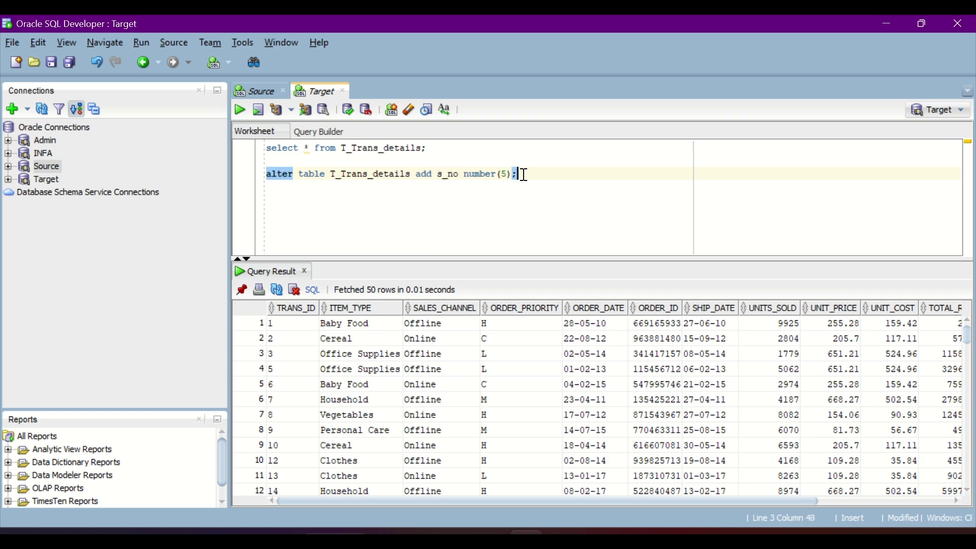
pyautogui.click(326, 150)
pyautogui.click(242, 109)
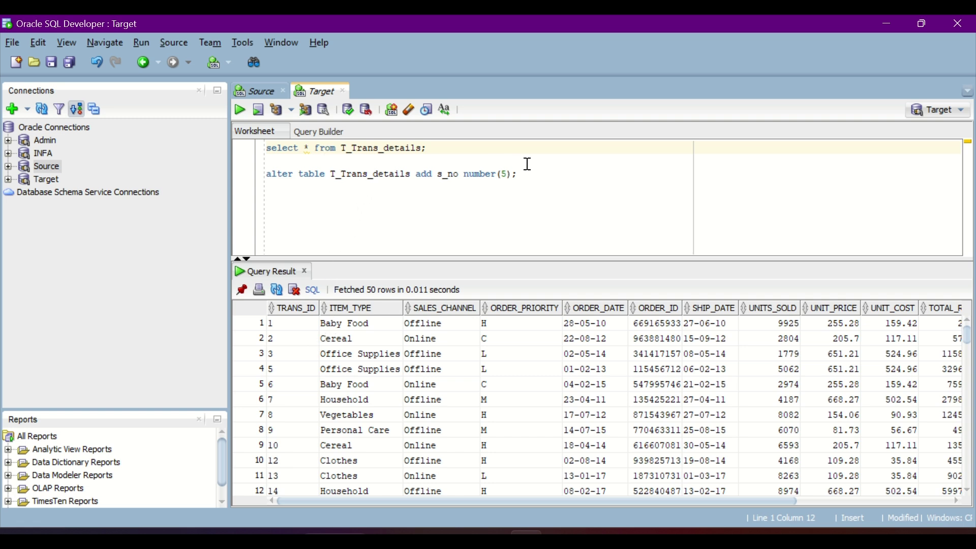
# Add "desc T_Trans_details;" below the select query and run it to describe the target table.
pyautogui.click(437, 160)
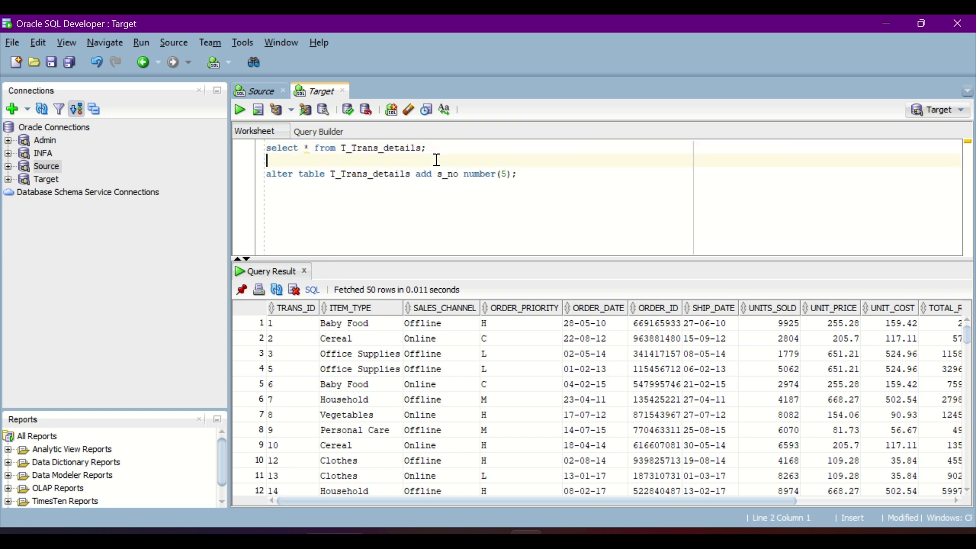
pyautogui.write('desc')
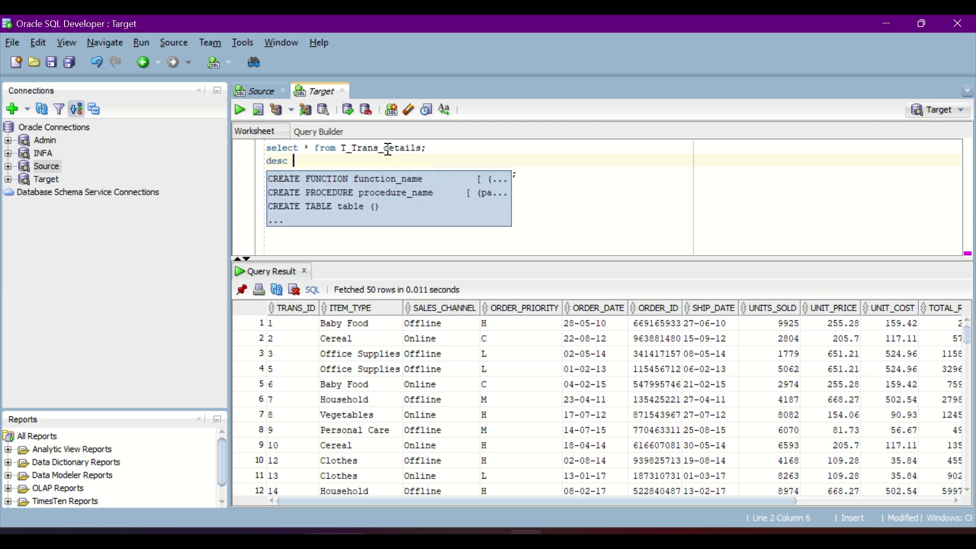
pyautogui.doubleClick(388, 148)
pyautogui.hotkey('ctrl', 'c')
pyautogui.press('Down')
pyautogui.hotkey('ctrl', 'v')
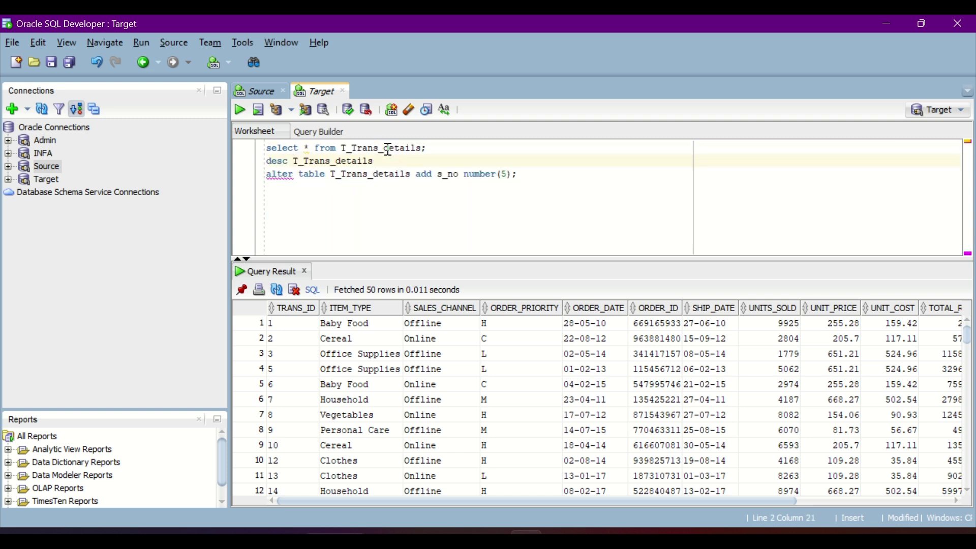
pyautogui.write(';')
pyautogui.hotkey('ctrl', 'Return')
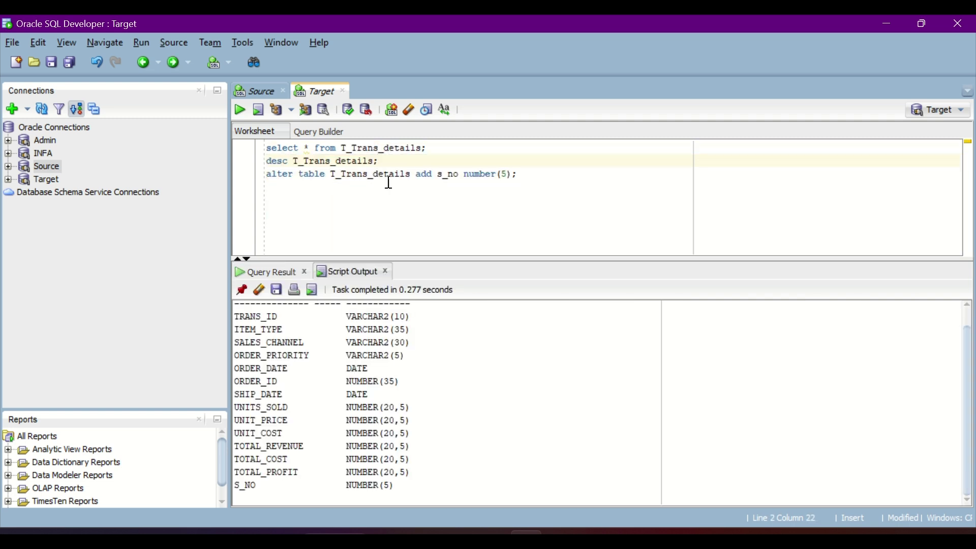
# Rerun "select * from T_Trans_details;" and examine the S_NO values in the result, then check the Source worksheet's Trans_details rows.
pyautogui.moveTo(251, 487); pyautogui.dragTo(400, 493)
pyautogui.click(242, 482)
pyautogui.click(396, 147)
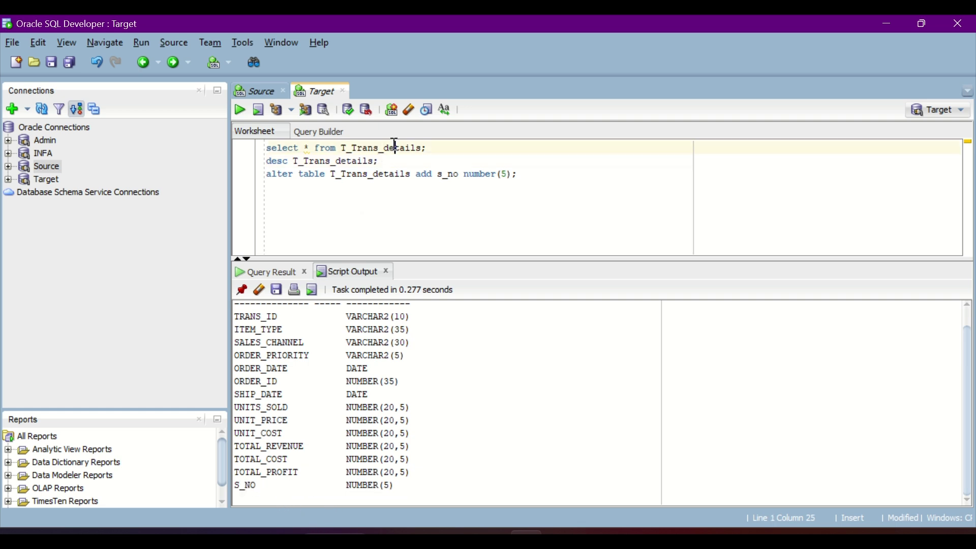
pyautogui.click(240, 109)
pyautogui.scroll(-1, 490, 417)
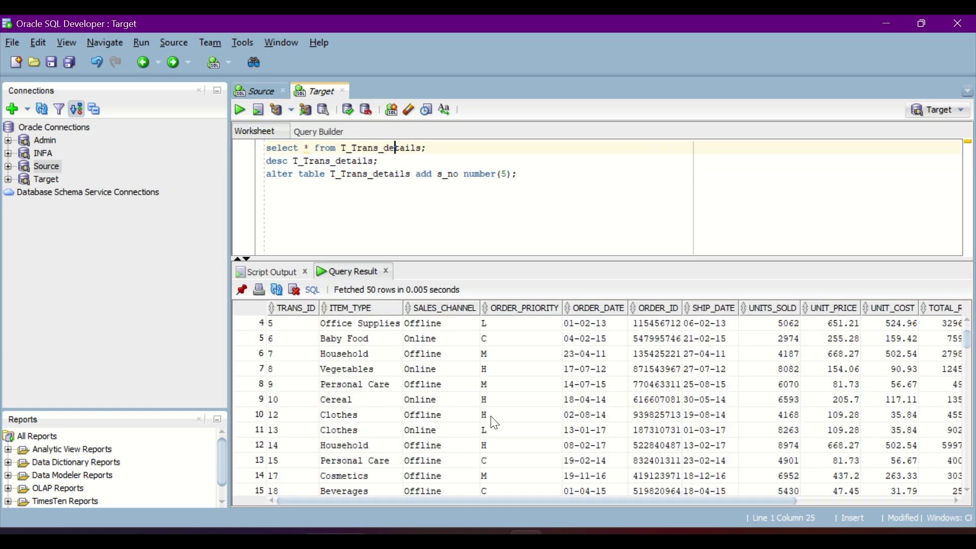
pyautogui.moveTo(445, 501); pyautogui.dragTo(601, 503)
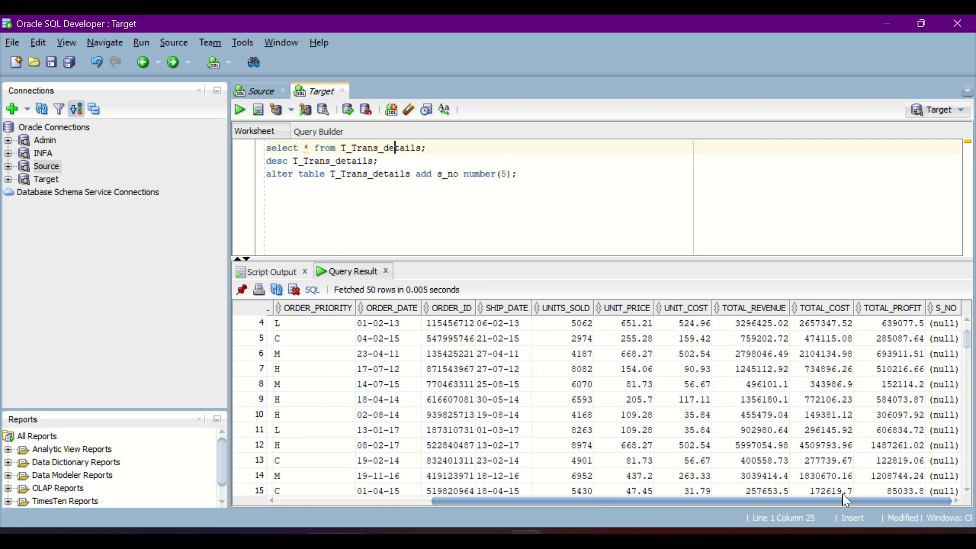
pyautogui.moveTo(938, 324); pyautogui.dragTo(948, 489)
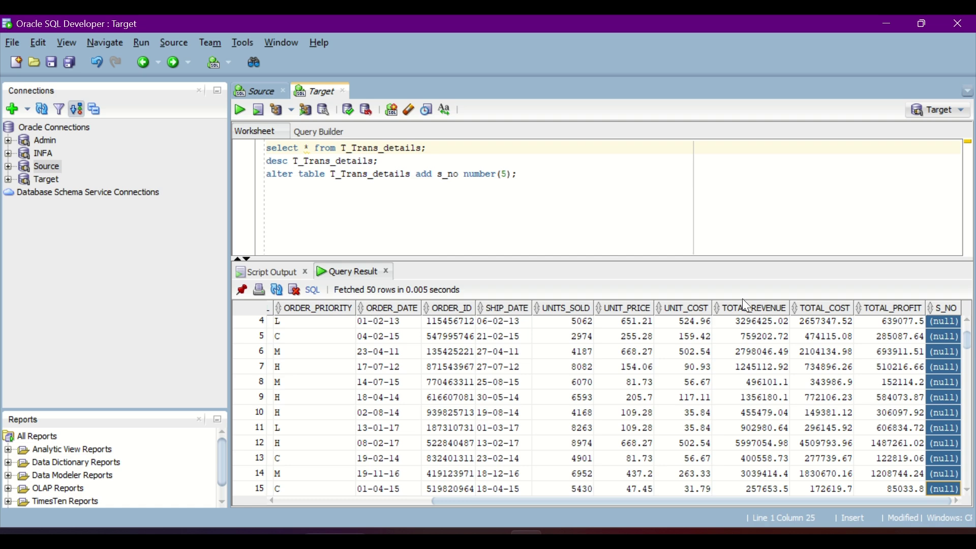
pyautogui.scroll(1, 900, 362)
pyautogui.click(386, 201)
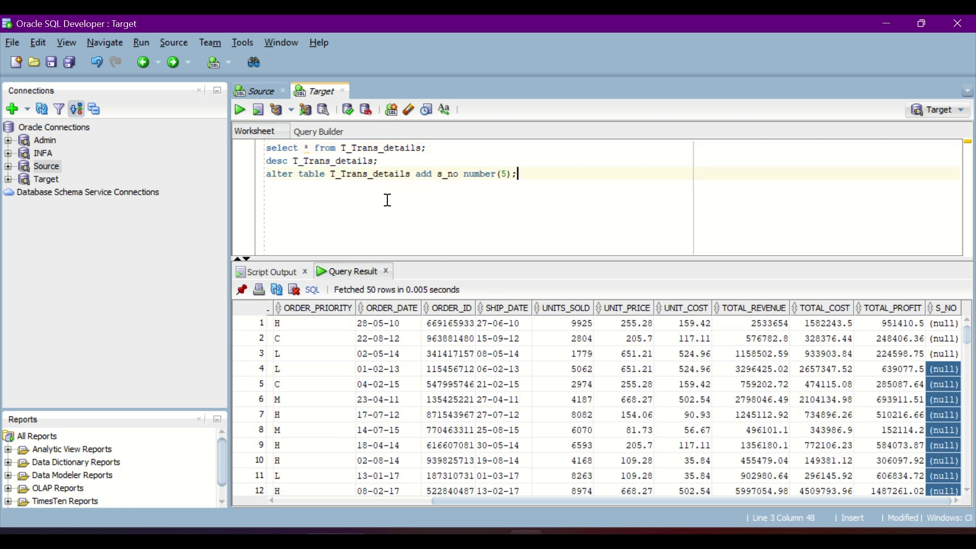
pyautogui.click(255, 88)
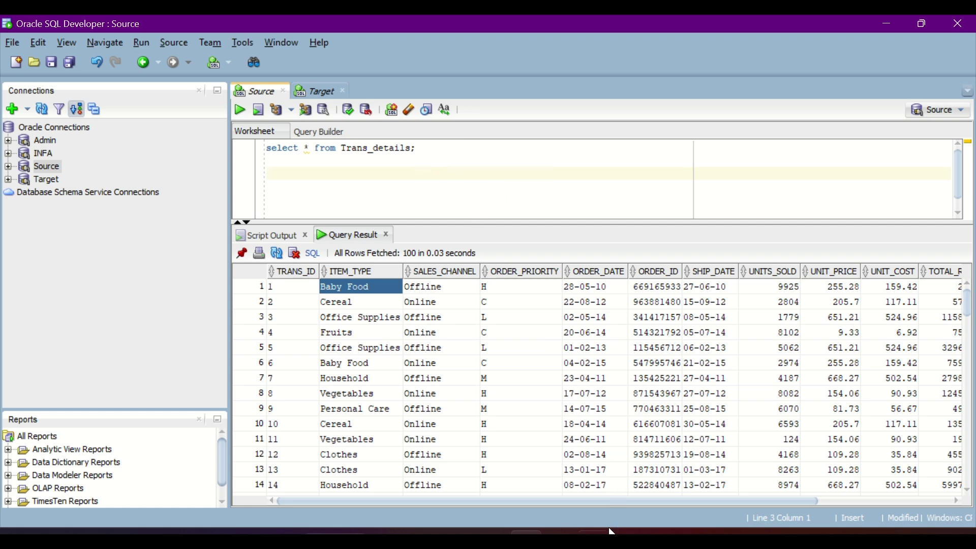
# Switch to the Informatica mapping and add a variable field named v_seq of type integer to the Expression transformation.
pyautogui.hotkey('alt', 'Tab')
pyautogui.press('Tab')
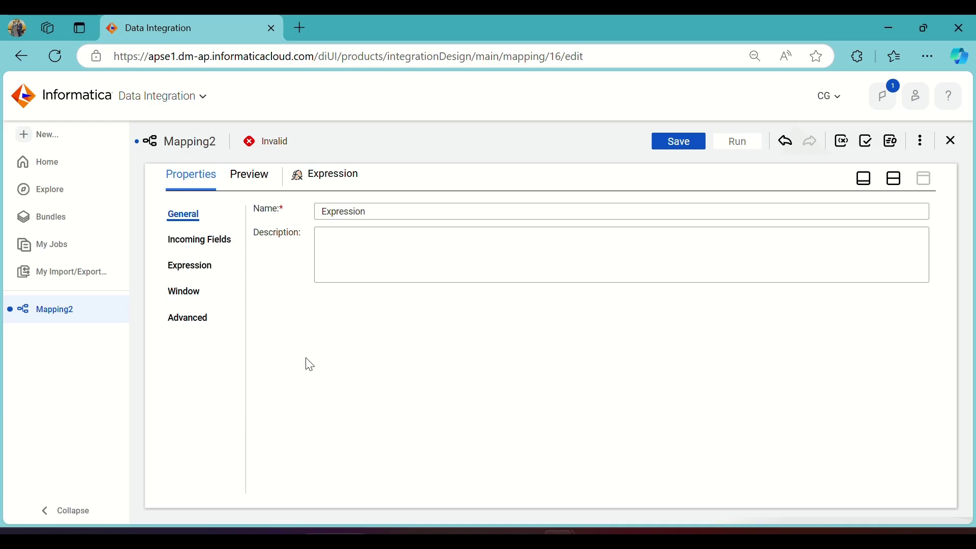
pyautogui.click(197, 265)
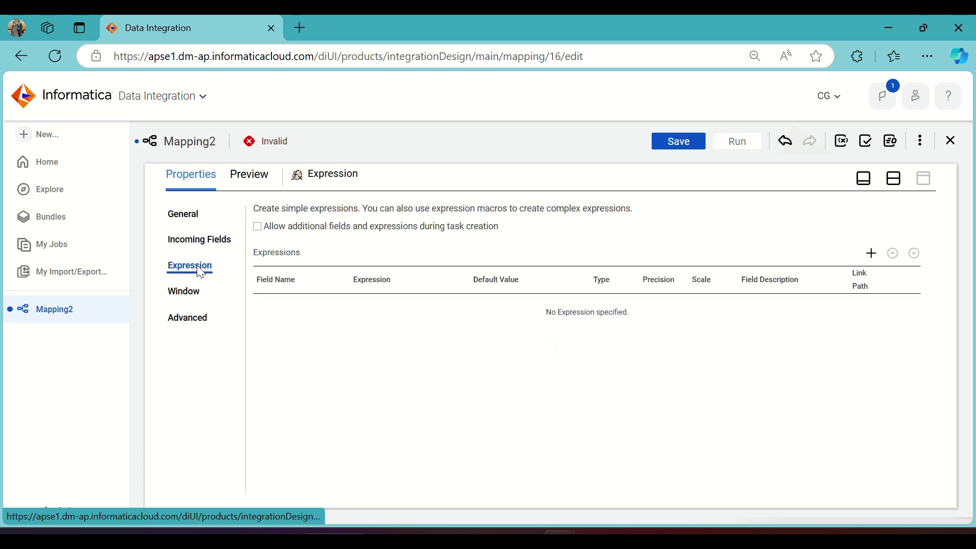
pyautogui.click(873, 254)
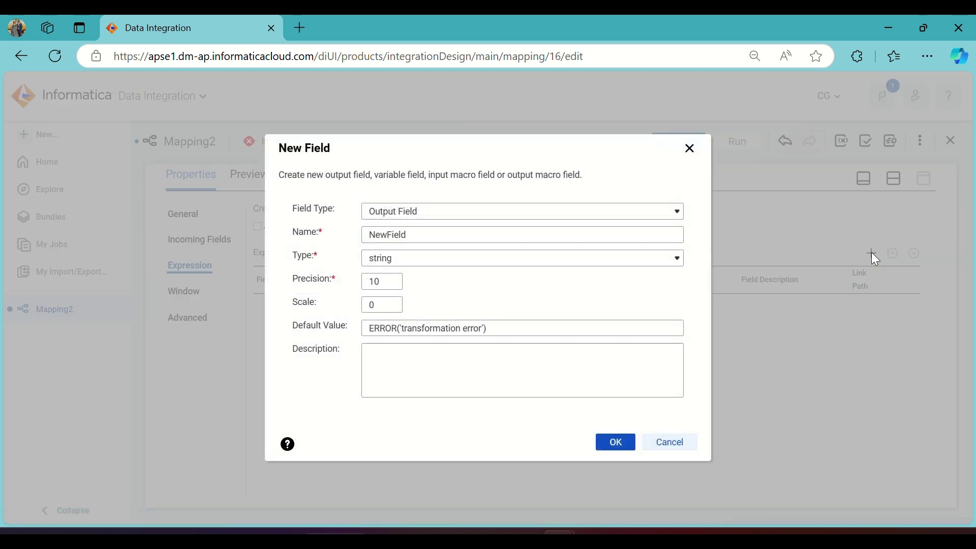
pyautogui.click(445, 213)
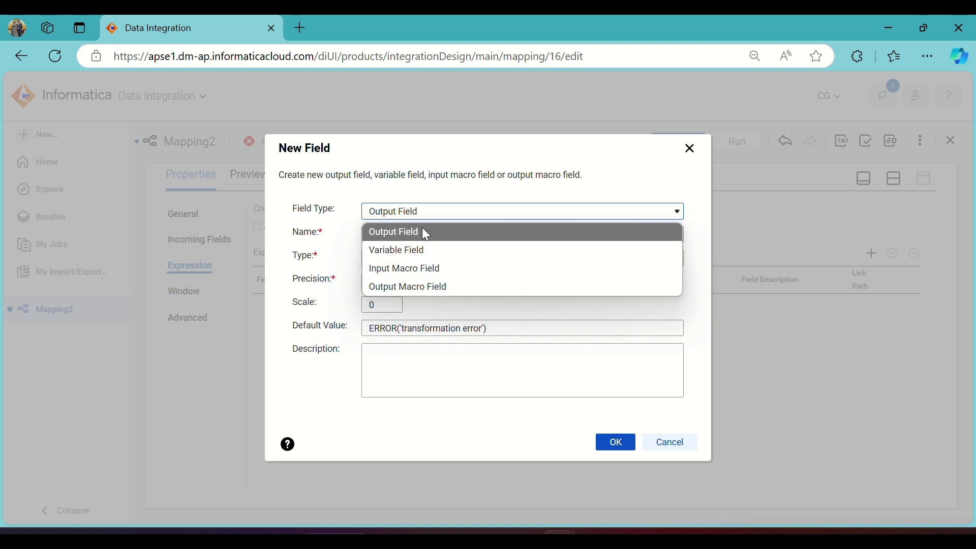
pyautogui.click(438, 254)
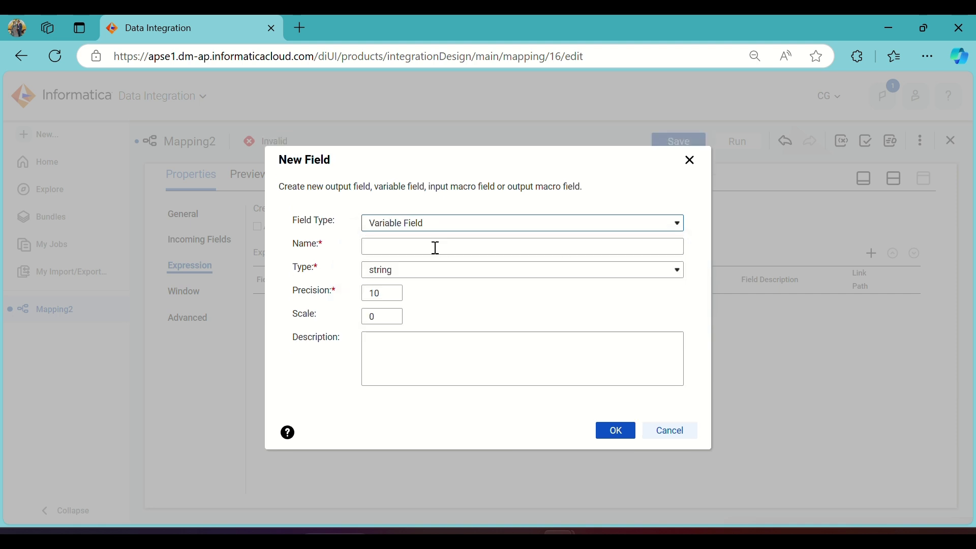
pyautogui.click(471, 247)
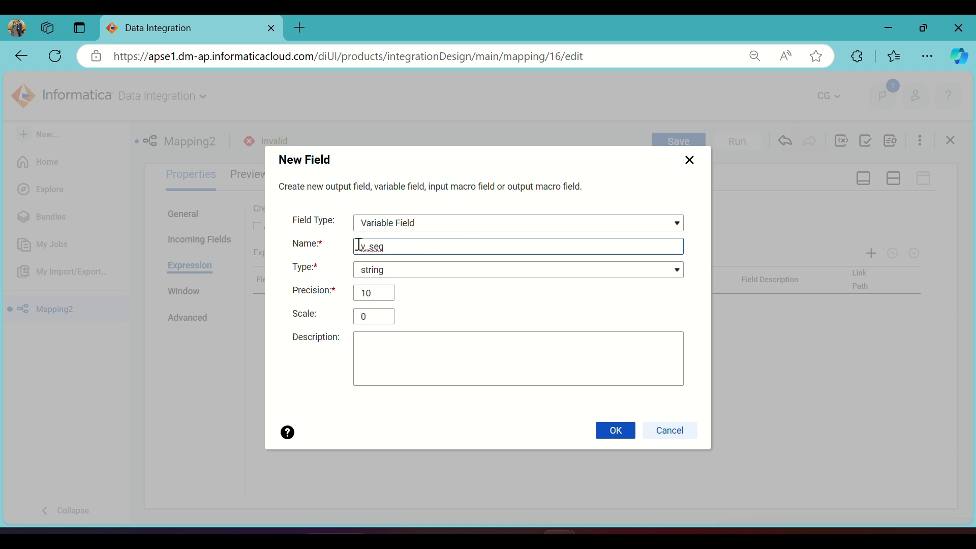
pyautogui.click(401, 270)
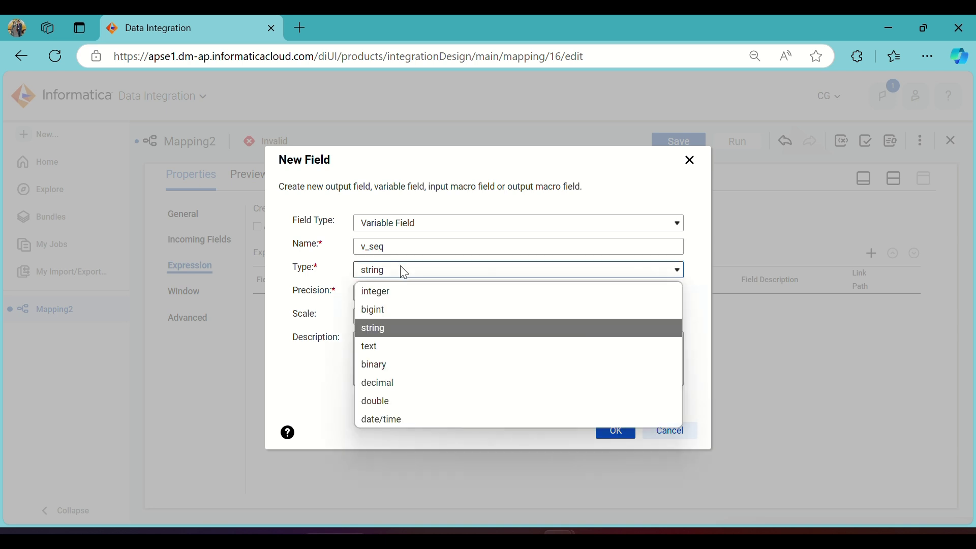
pyautogui.click(386, 293)
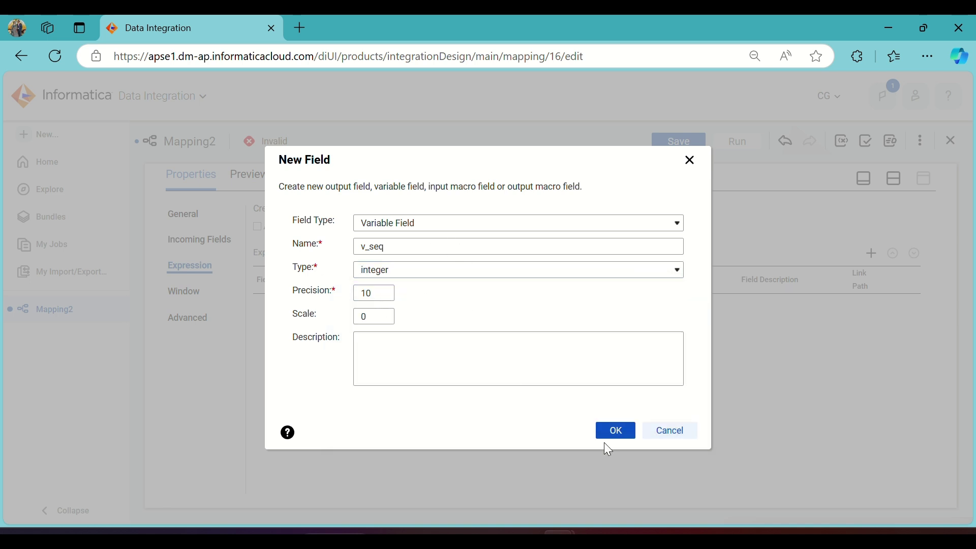
pyautogui.click(619, 432)
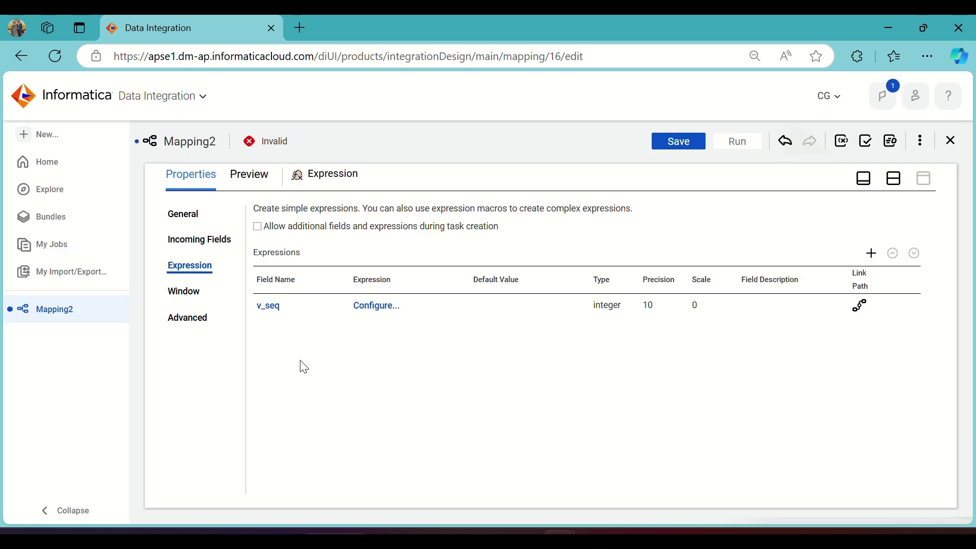
# Add an output field named o_seq of type integer to the Expression transformation.
pyautogui.click(870, 253)
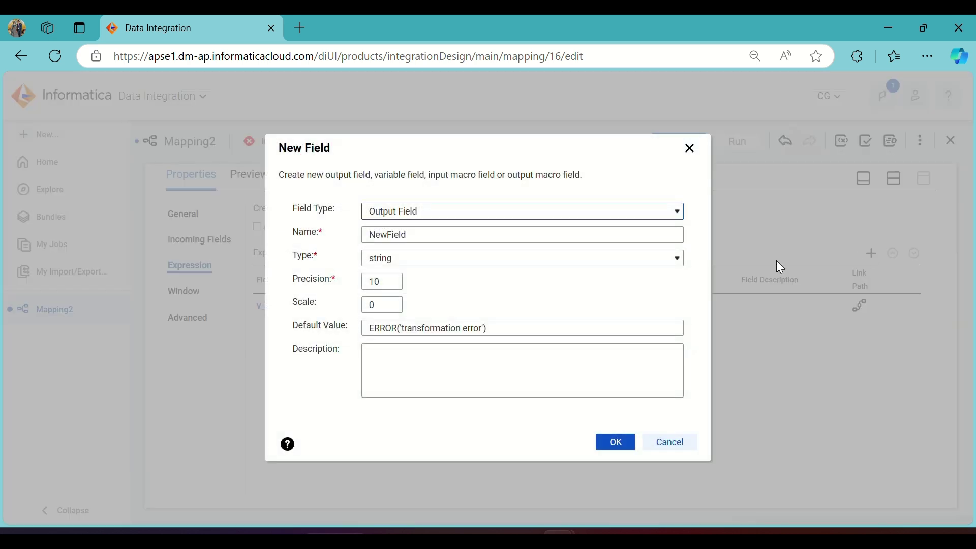
pyautogui.doubleClick(420, 237)
pyautogui.write('o_seq')
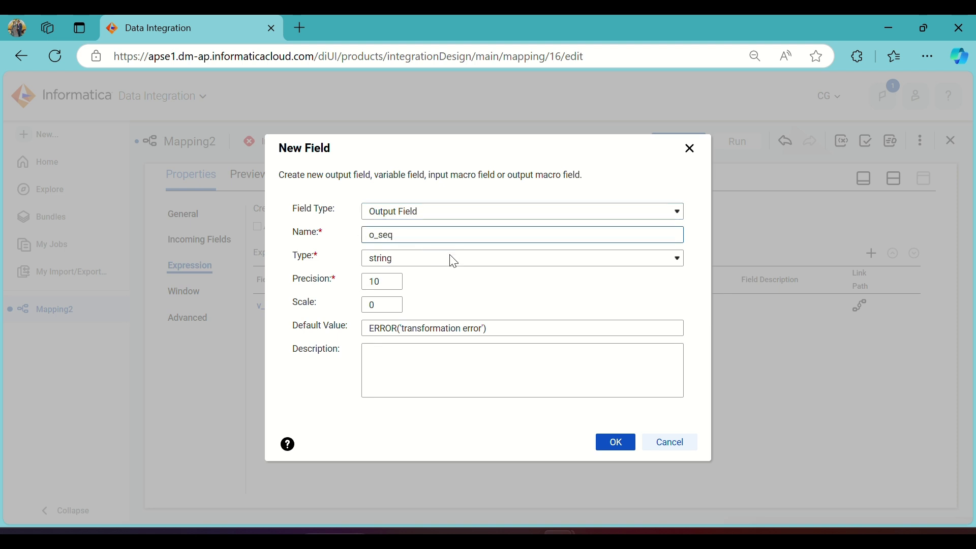
pyautogui.click(454, 261)
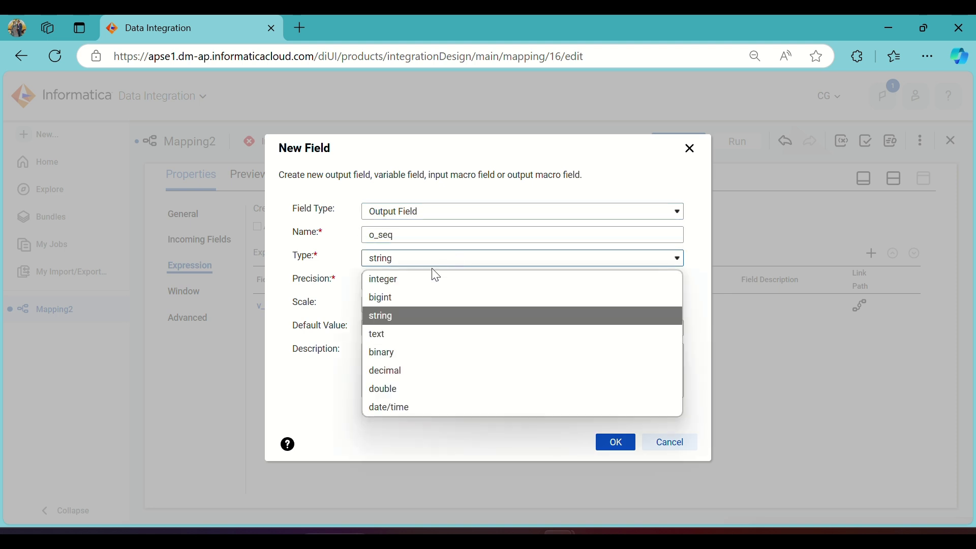
pyautogui.click(419, 278)
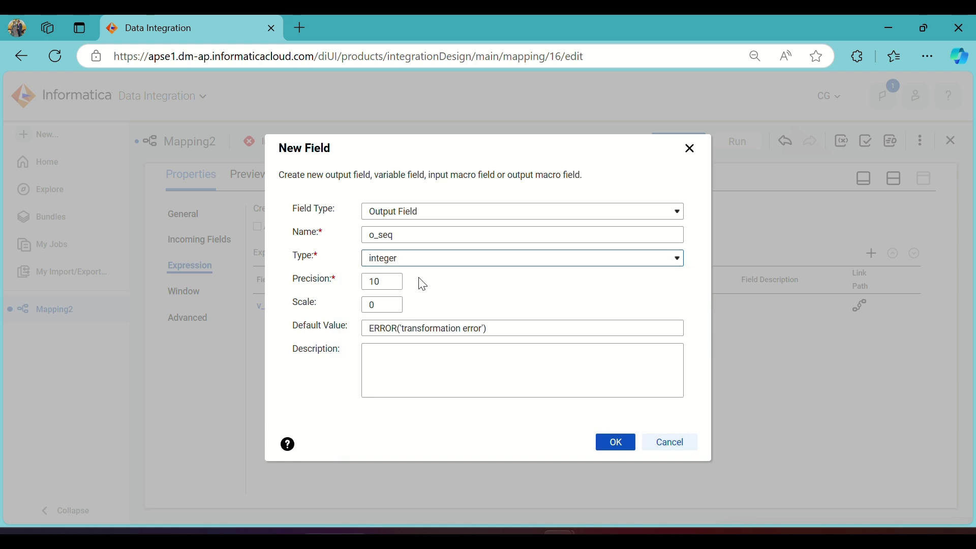
pyautogui.click(616, 444)
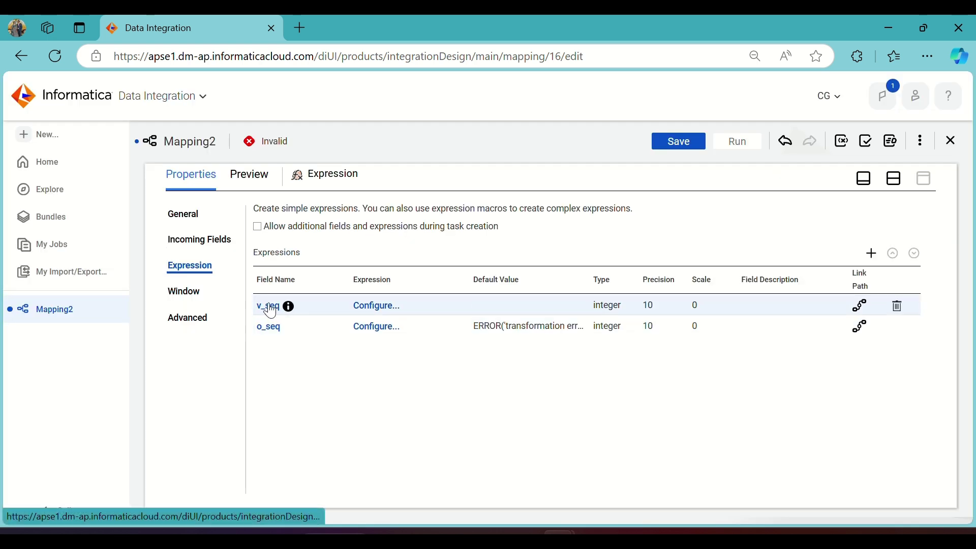
# Set the v_seq field's expression to v_seq+1 and validate it.
pyautogui.click(389, 309)
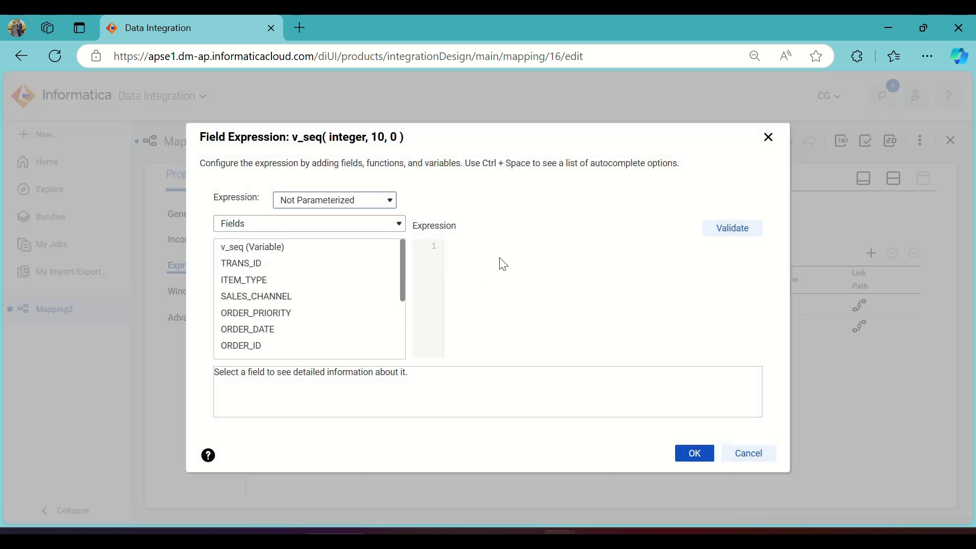
pyautogui.click(471, 250)
pyautogui.click(725, 230)
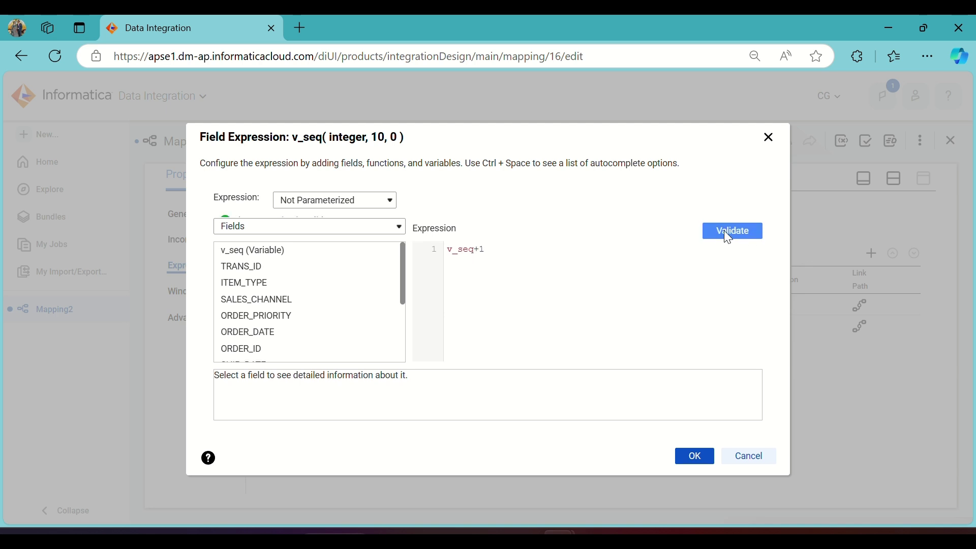
pyautogui.click(695, 472)
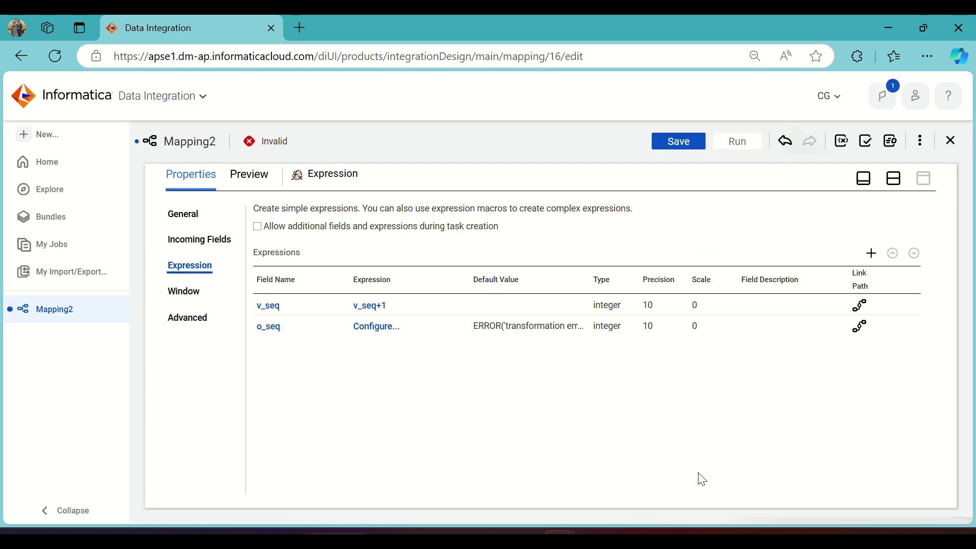
# Set the o_seq field's expression to v_seq and validate it.
pyautogui.click(376, 328)
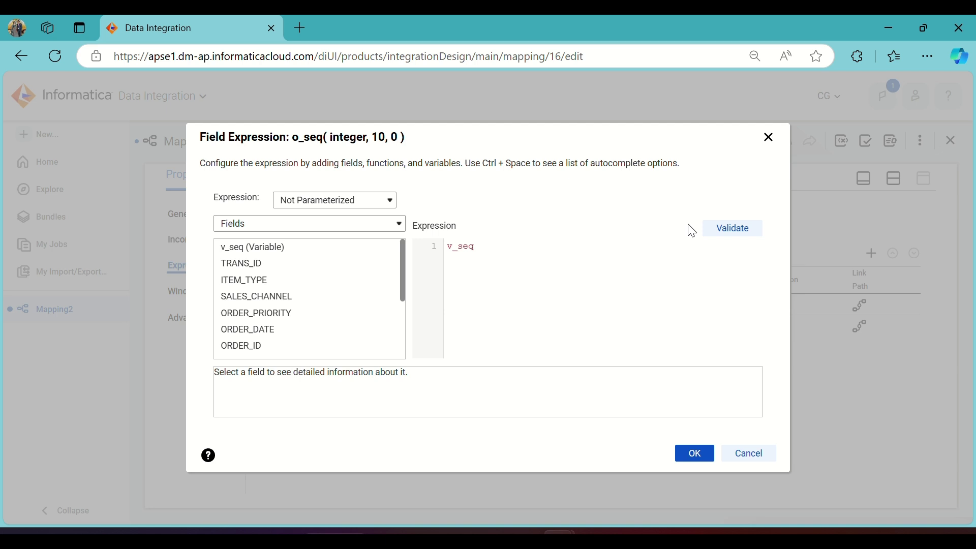
pyautogui.click(734, 228)
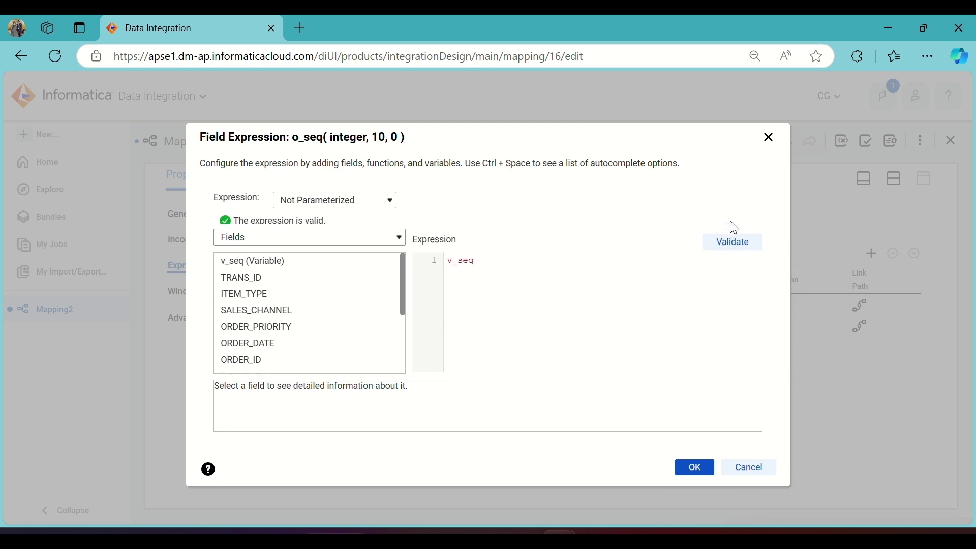
pyautogui.click(696, 473)
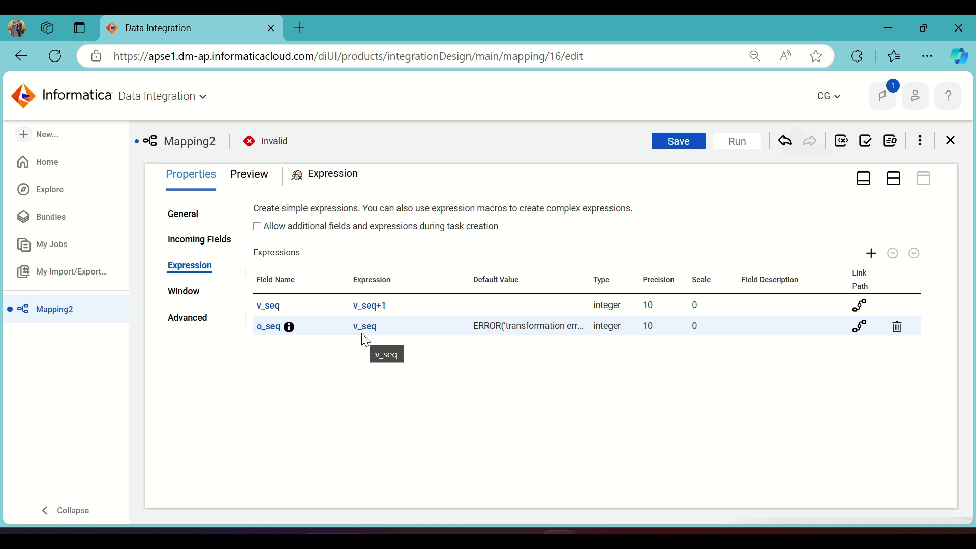
# Open the Target transformation's target settings in the maximized properties and set its connection to Target (Oracle).
pyautogui.click(894, 182)
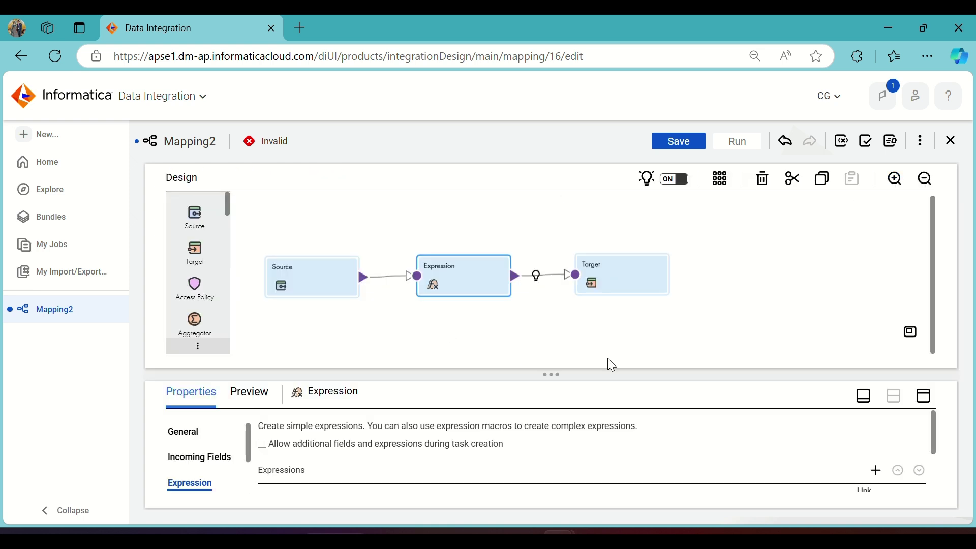
pyautogui.click(628, 274)
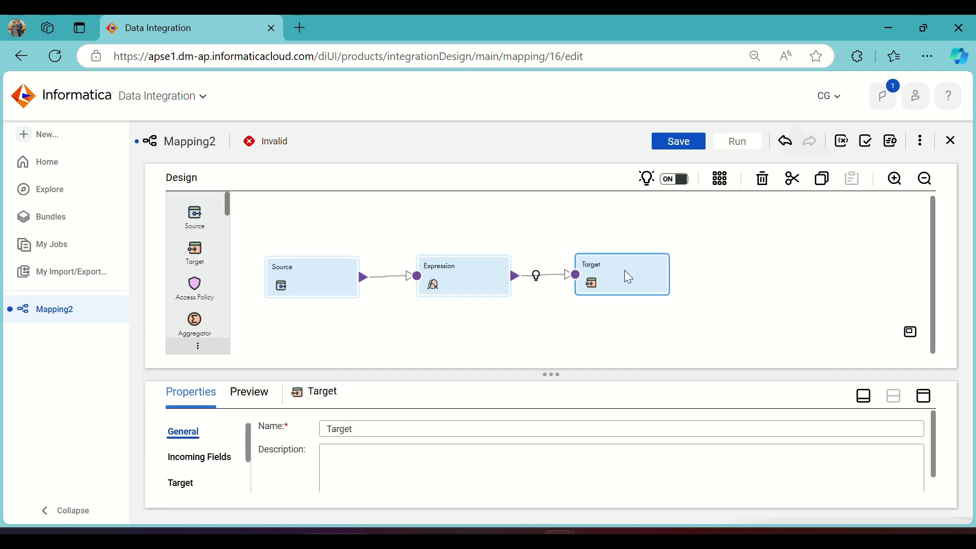
pyautogui.click(926, 399)
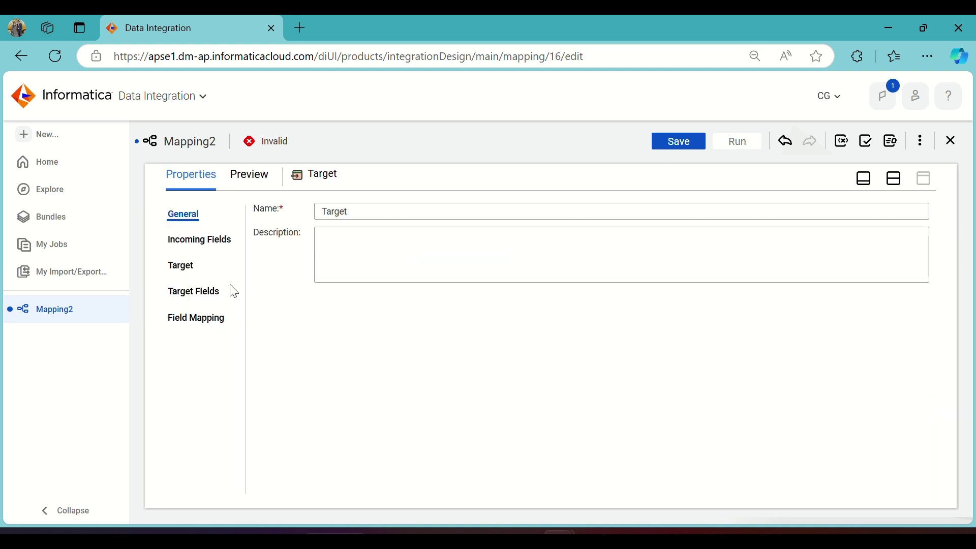
pyautogui.click(189, 265)
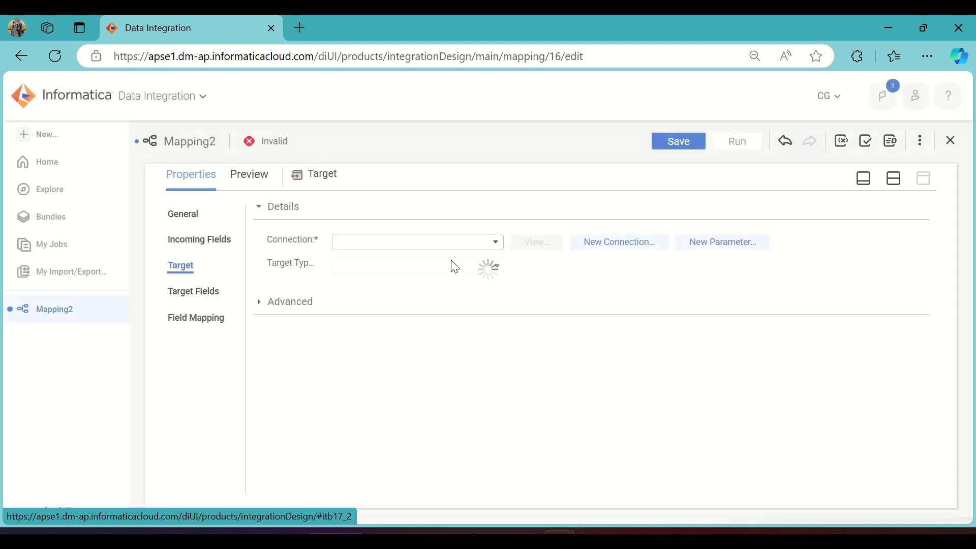
pyautogui.click(453, 244)
pyautogui.click(377, 375)
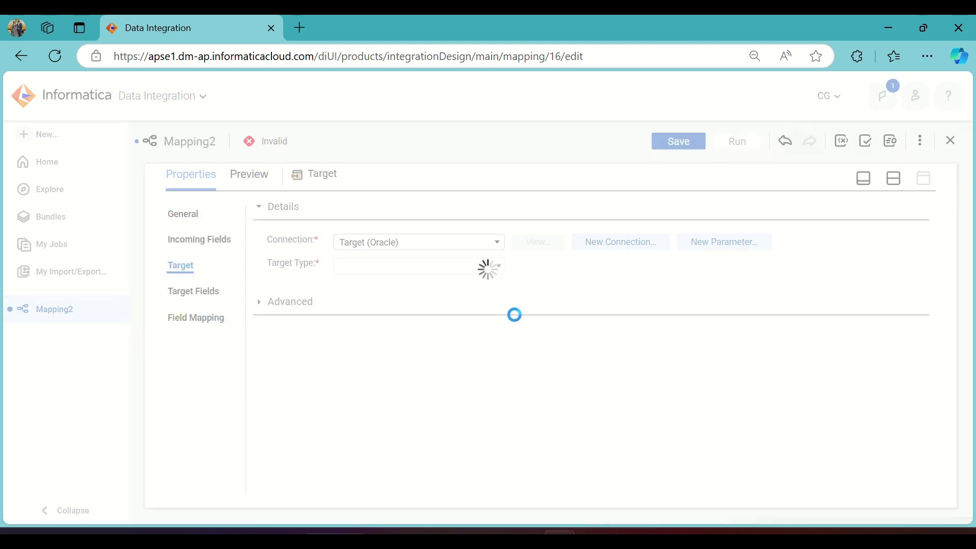
# Choose the existing table T_TRANS_DETAILS as the target object.
pyautogui.click(537, 291)
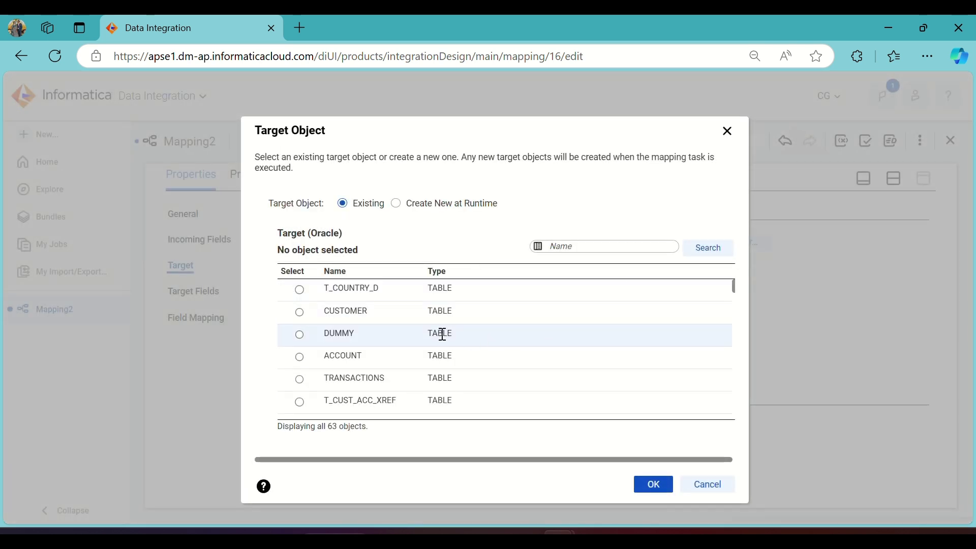
pyautogui.scroll(-3, 424, 353)
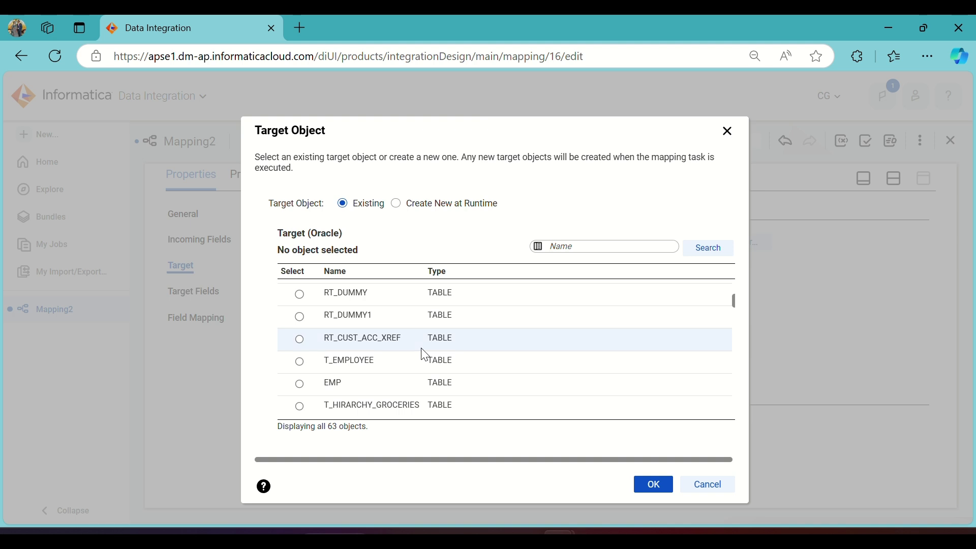
pyautogui.scroll(-5, 425, 355)
pyautogui.click(405, 305)
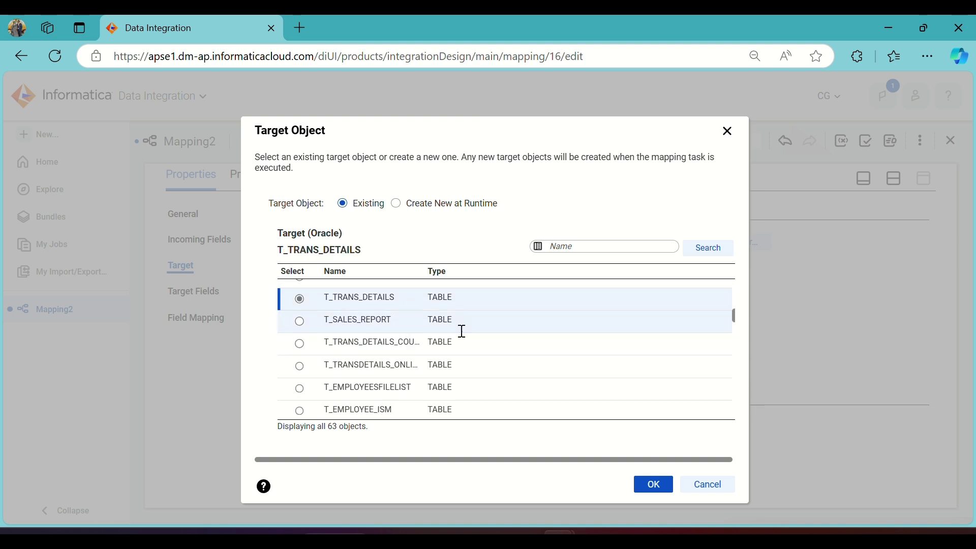
pyautogui.click(655, 484)
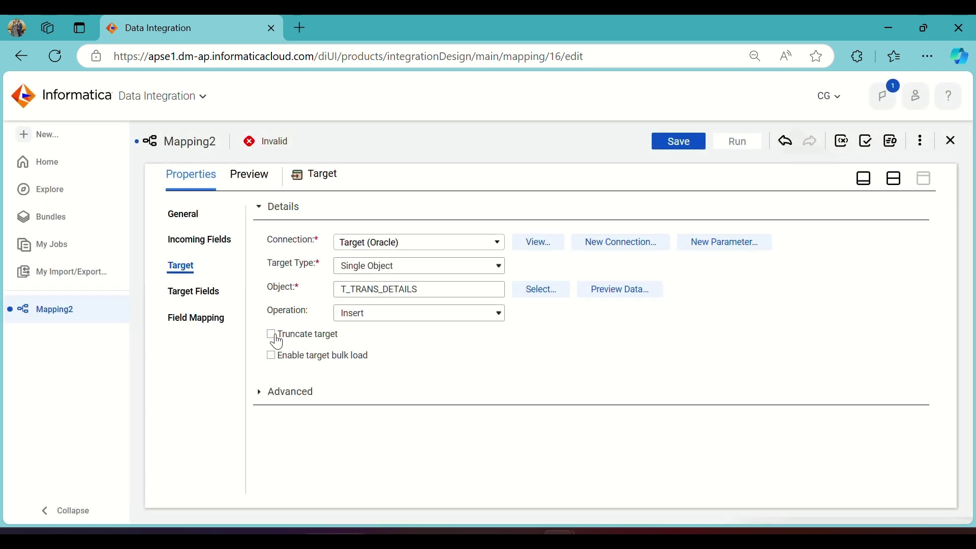
# Review the target fields of T_TRANS_DETAILS and automap the incoming fields to them with Smart Map.
pyautogui.click(206, 292)
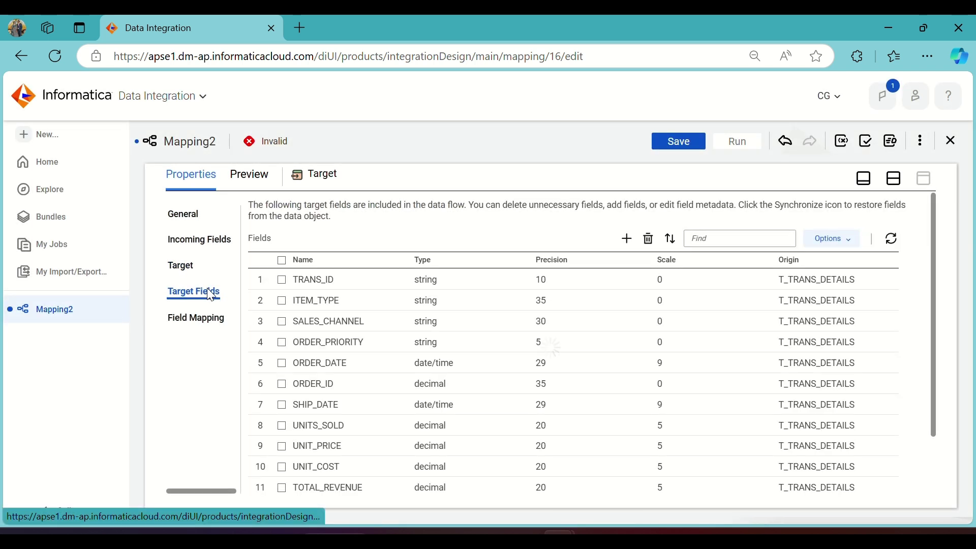
pyautogui.scroll(-2, 426, 302)
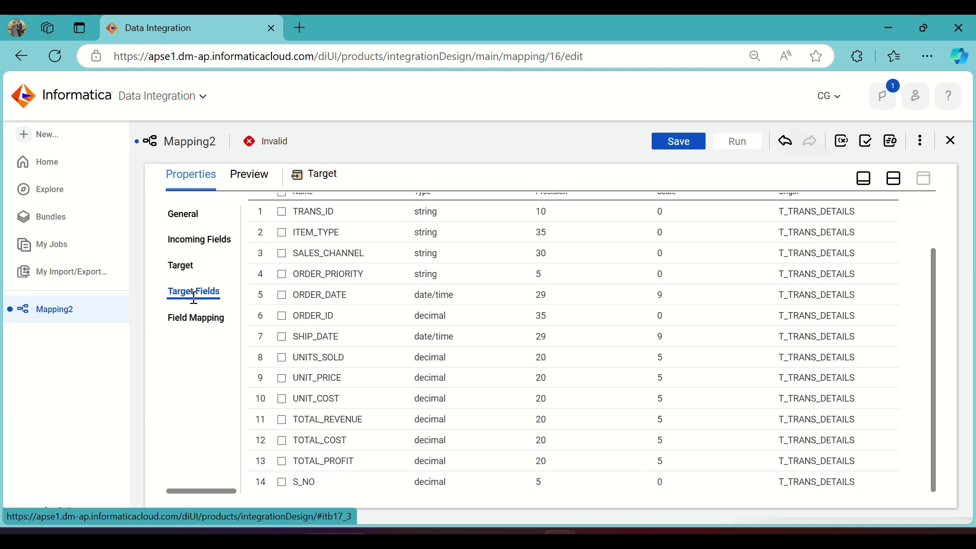
pyautogui.click(196, 320)
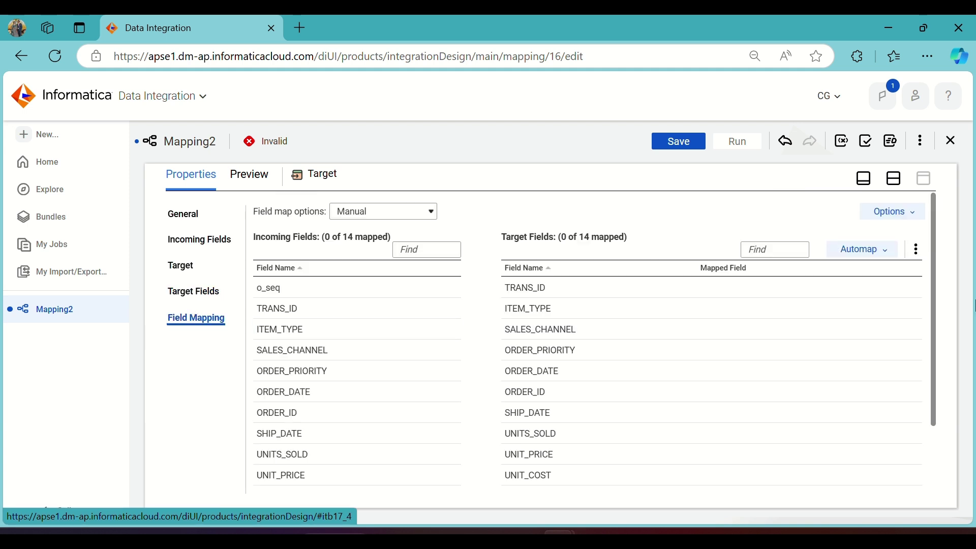
pyautogui.click(852, 250)
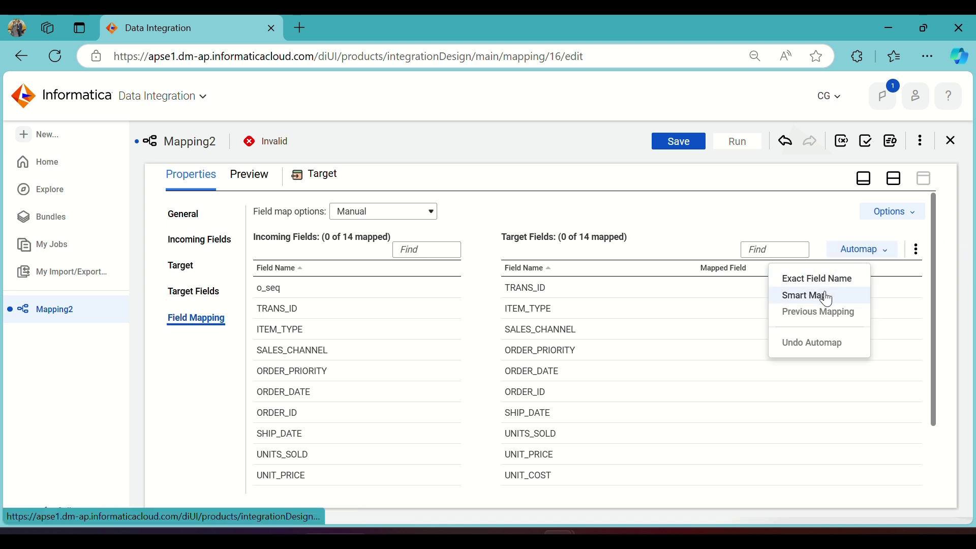
pyautogui.click(821, 296)
pyautogui.scroll(-2, 645, 356)
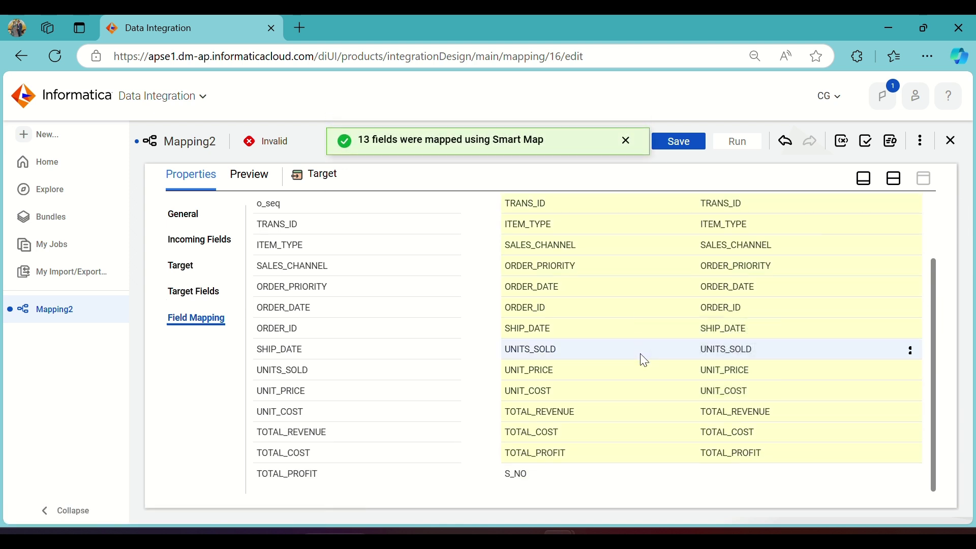
pyautogui.scroll(2, 366, 356)
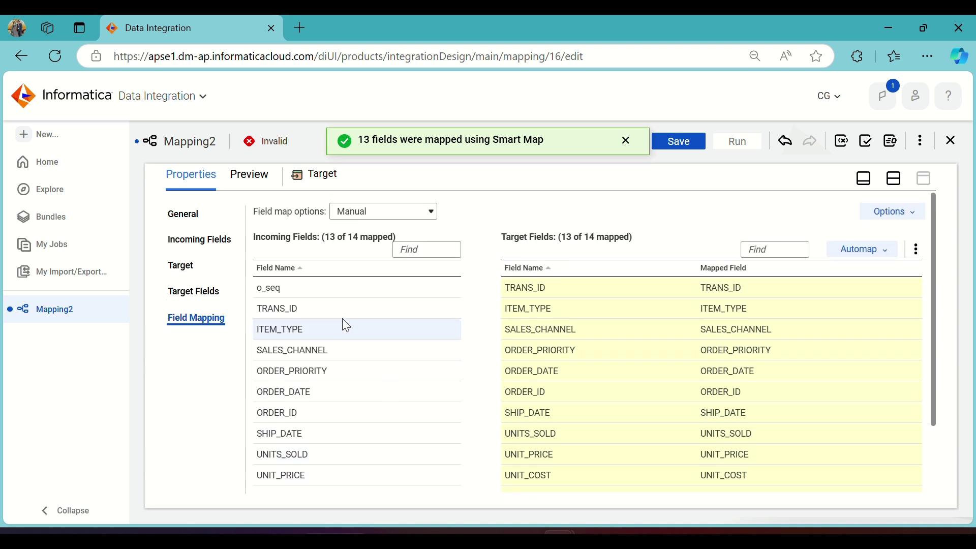
# Map the incoming field o_seq to the target field S_NO.
pyautogui.scroll(-2, 318, 305)
pyautogui.scroll(2, 318, 306)
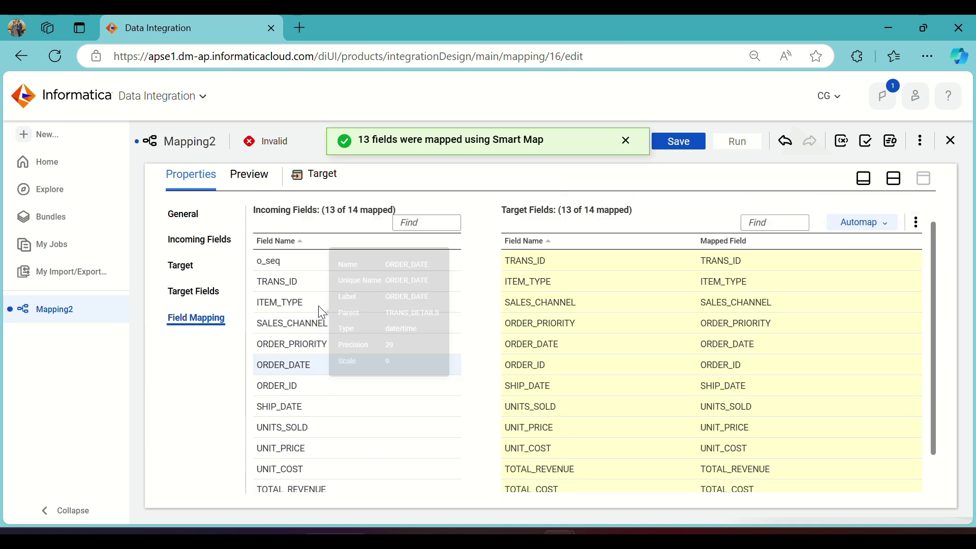
pyautogui.moveTo(288, 285); pyautogui.dragTo(737, 480)
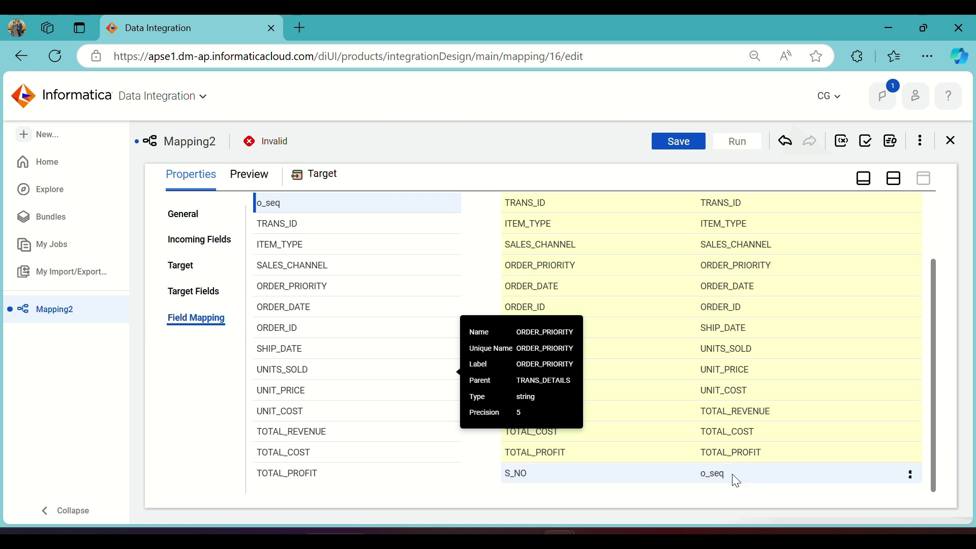
# Restore the split view with the design canvas, arrange the transformations automatically and save the mapping.
pyautogui.click(896, 181)
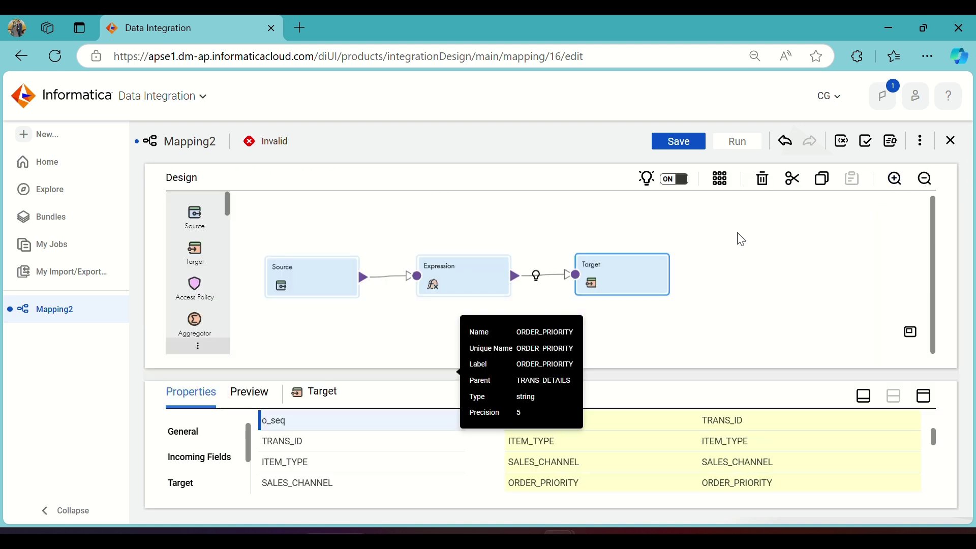
pyautogui.click(720, 182)
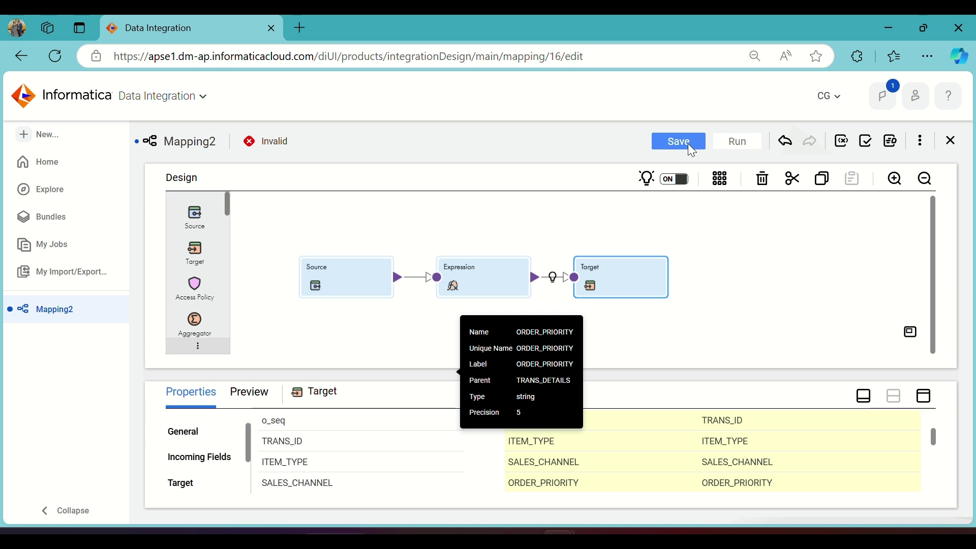
pyautogui.click(688, 145)
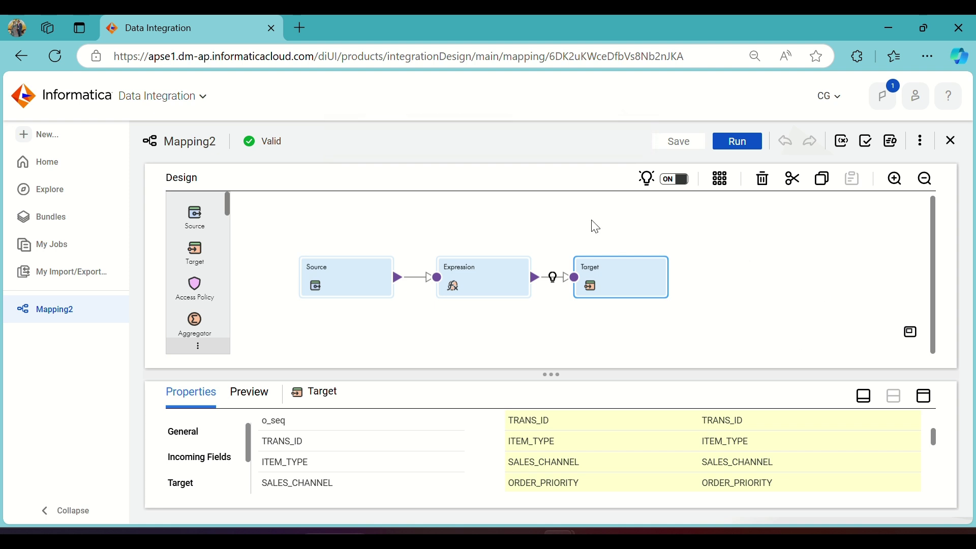
# Rename the mapping as m_expression_seq_trans and save it.
pyautogui.click(791, 279)
pyautogui.moveTo(303, 424); pyautogui.dragTo(212, 432)
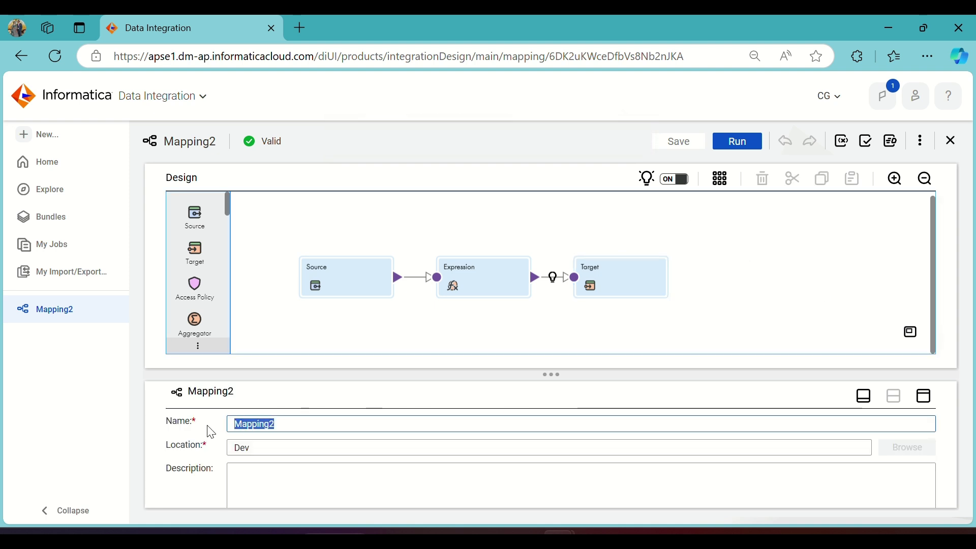
pyautogui.write('m_expression_seq_trans')
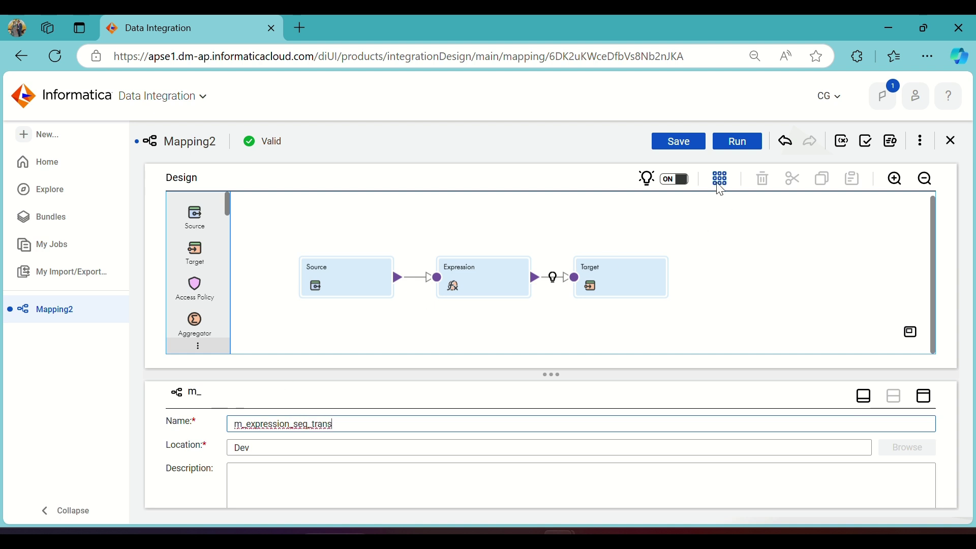
pyautogui.click(689, 139)
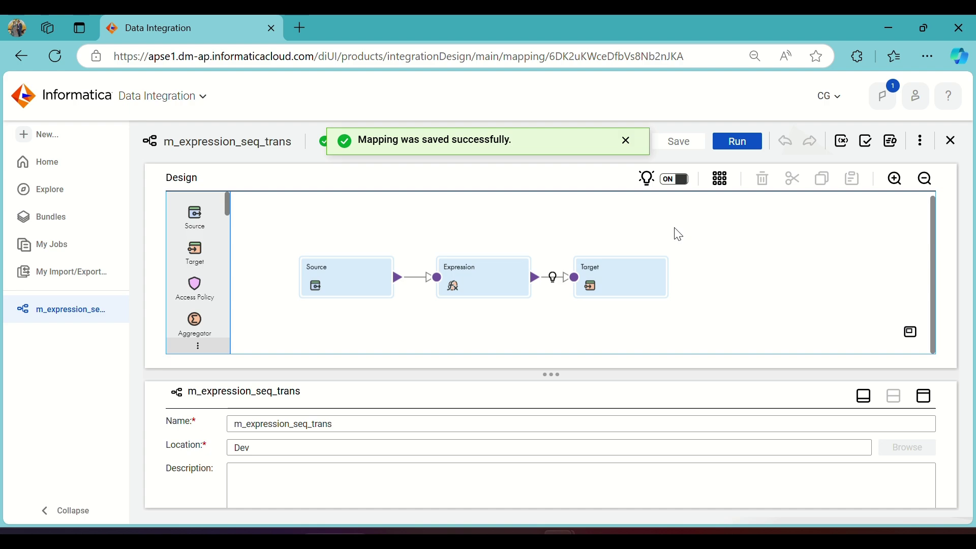
# Switch to Oracle SQL Developer and run the select query on T_Trans_details in the Target worksheet.
pyautogui.click(526, 536)
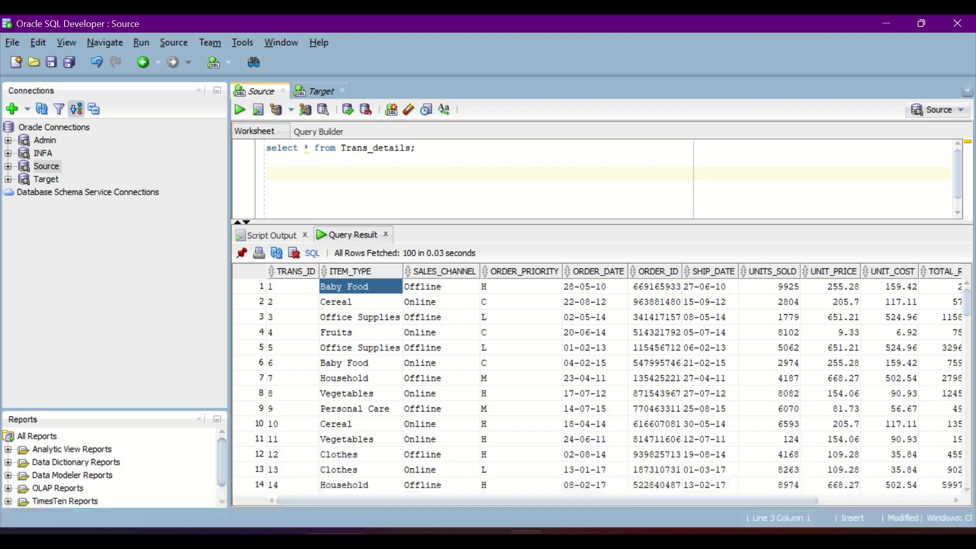
pyautogui.click(385, 150)
pyautogui.click(318, 92)
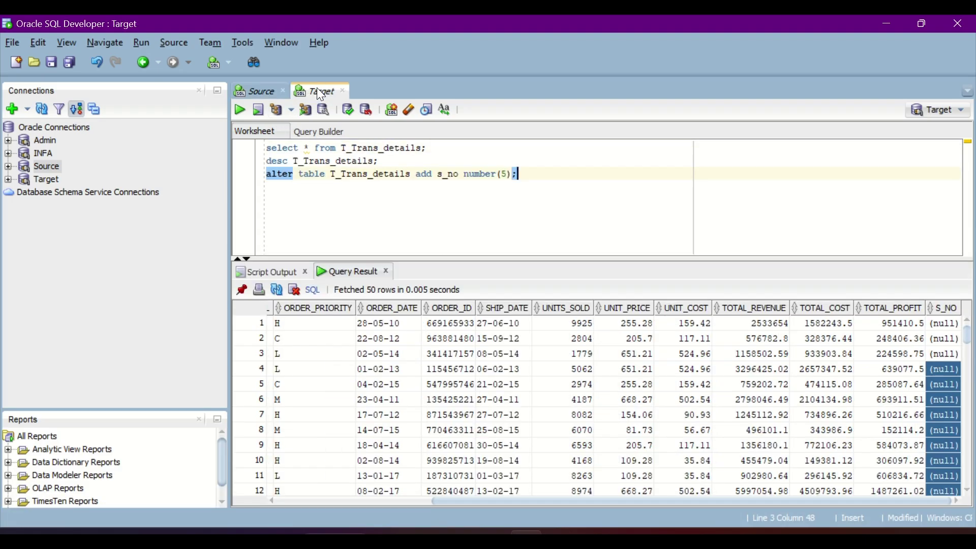
pyautogui.click(320, 148)
pyautogui.click(240, 109)
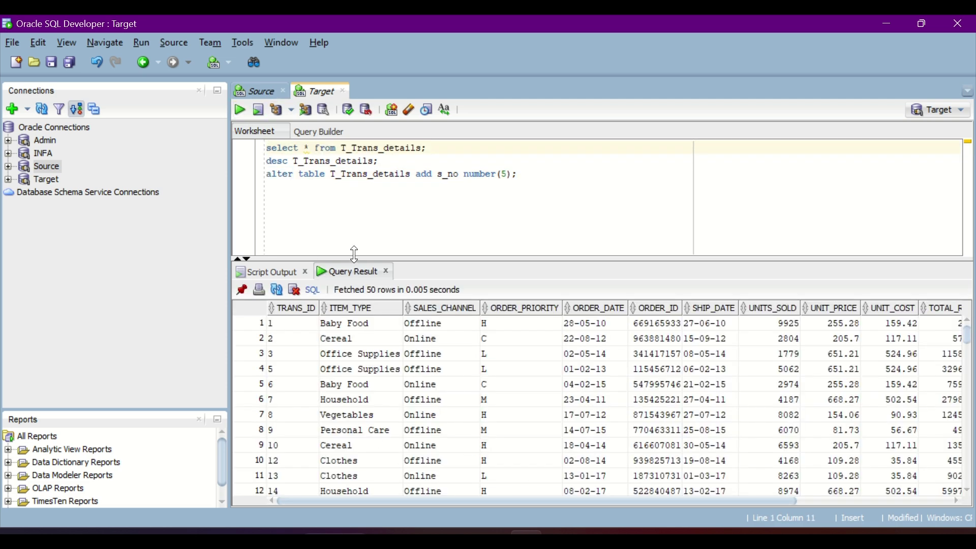
# Add the statement "truncate table T_Trans_details;" below the existing queries and execute it.
pyautogui.click(344, 196)
pyautogui.press('Return')
pyautogui.press('Return')
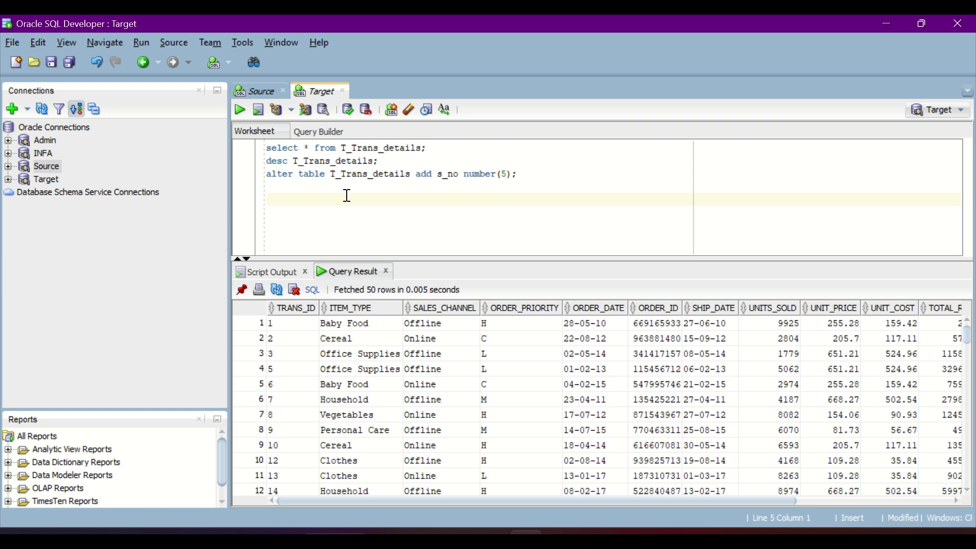
pyautogui.write('truncate table')
pyautogui.doubleClick(369, 149)
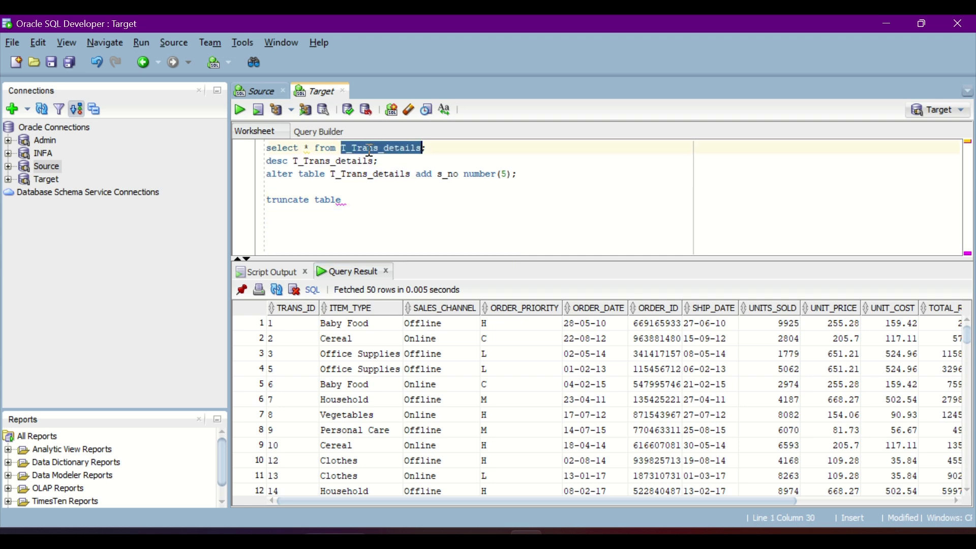
pyautogui.hotkey('ctrl', 'c')
pyautogui.click(356, 201)
pyautogui.hotkey('ctrl', 'v')
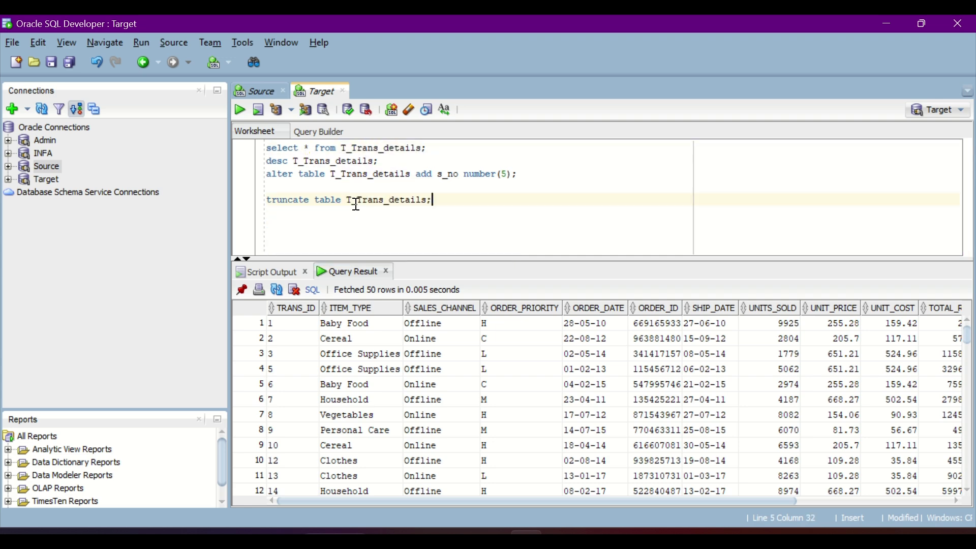
pyautogui.write(';')
pyautogui.hotkey('ctrl', 'Return')
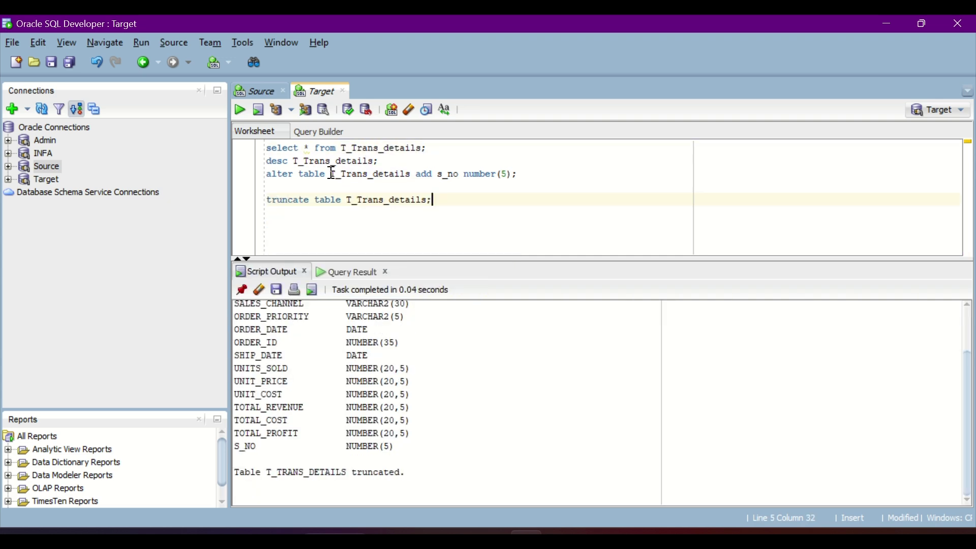
# Rerun the select query on T_Trans_details and check the result across to the S_NO column.
pyautogui.click(321, 148)
pyautogui.click(243, 104)
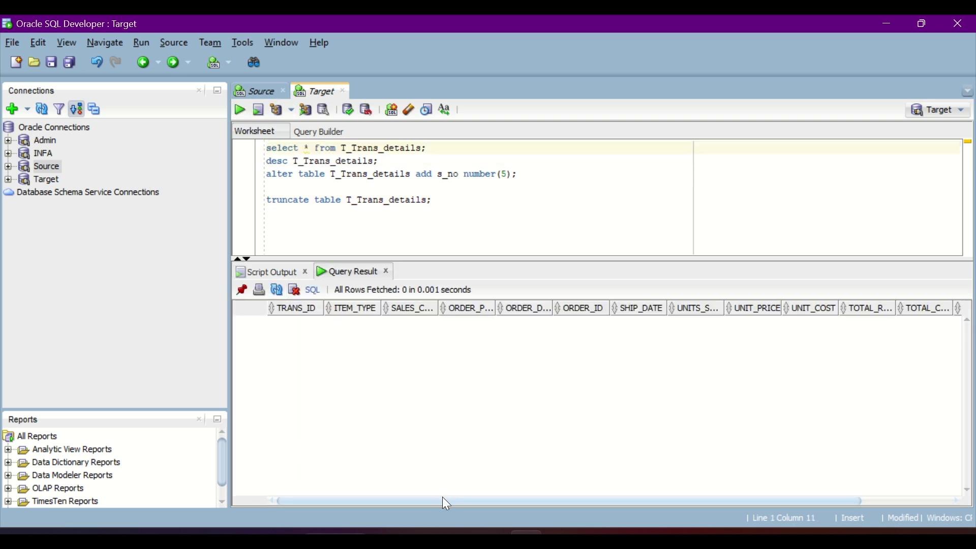
pyautogui.moveTo(443, 500); pyautogui.dragTo(921, 514)
# Switch back to Informatica Data Integration and run the mapping m_expression_seq_trans with the preset runtime environment.
pyautogui.hotkey('alt', 'Tab')
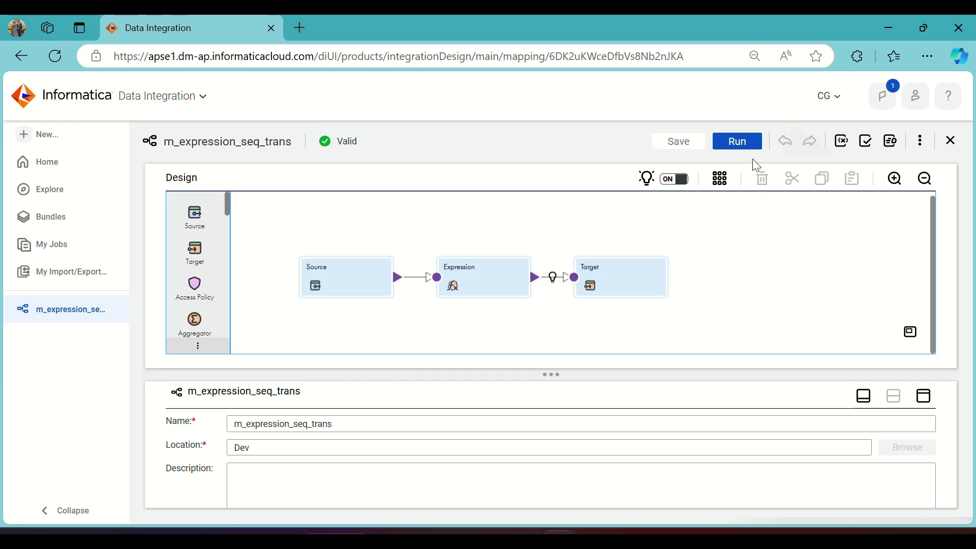
pyautogui.click(740, 141)
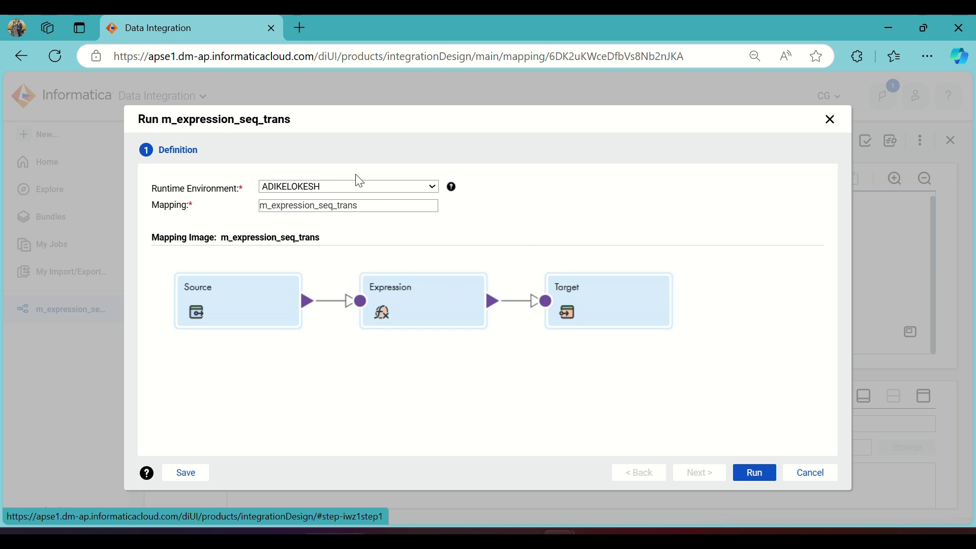
pyautogui.click(764, 471)
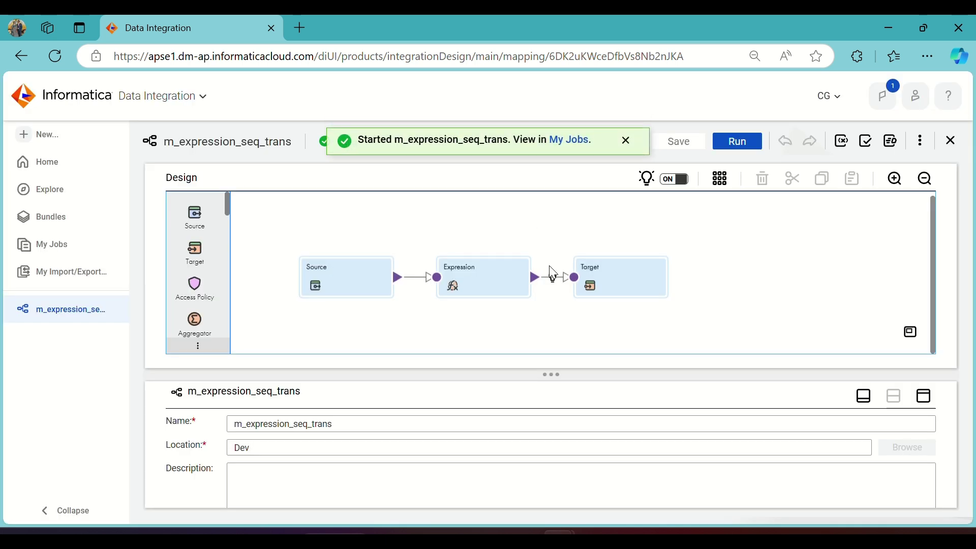
# Open the started job in My Jobs and refresh the list to monitor its status.
pyautogui.click(565, 144)
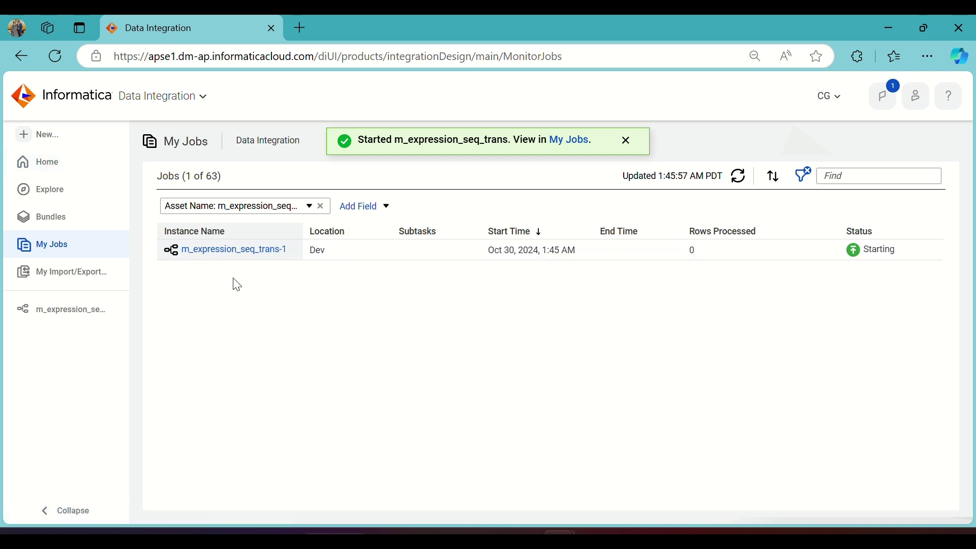
pyautogui.click(739, 176)
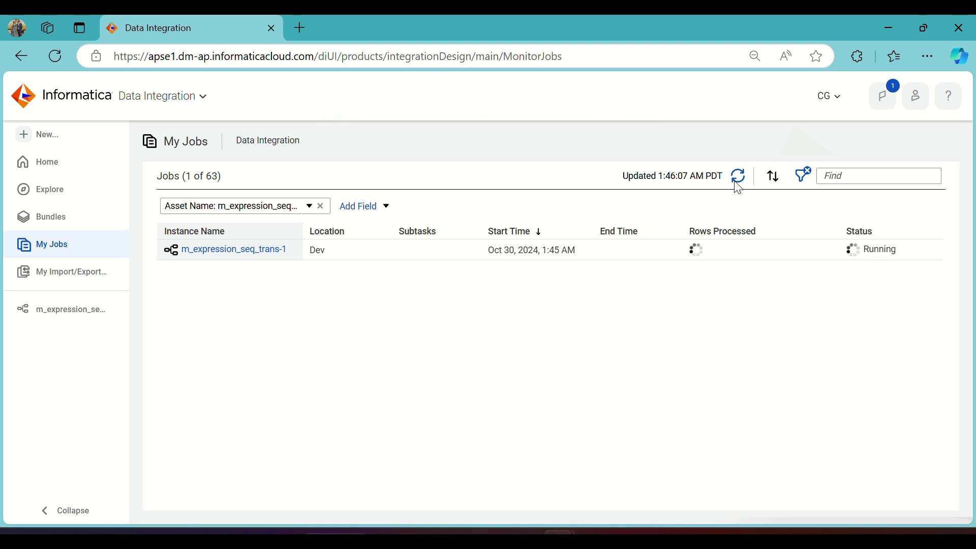
pyautogui.click(739, 178)
pyautogui.click(738, 182)
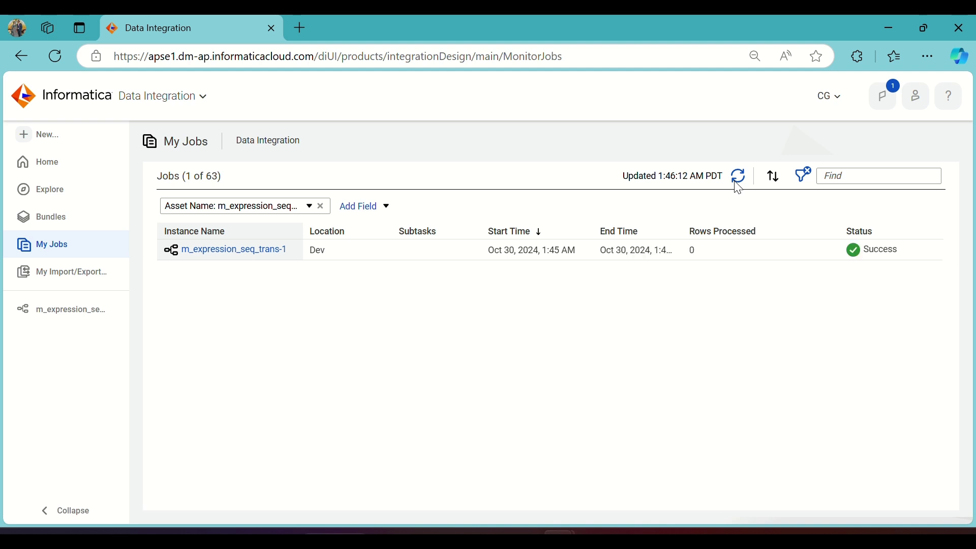
pyautogui.click(736, 183)
pyautogui.click(735, 182)
# In Oracle SQL Developer, delete the desc, alter and truncate statements and run the remaining select on T_Trans_details.
pyautogui.click(526, 533)
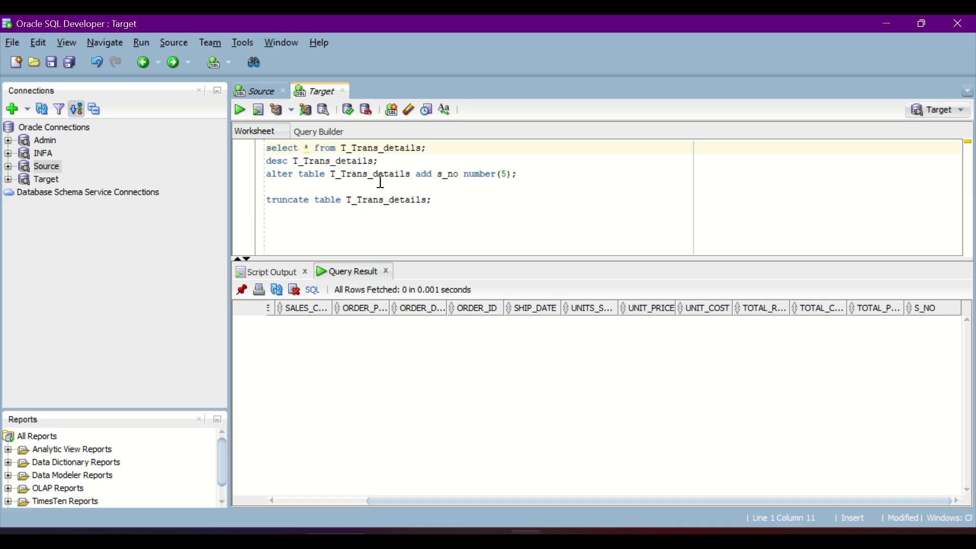
pyautogui.moveTo(461, 210); pyautogui.dragTo(222, 163)
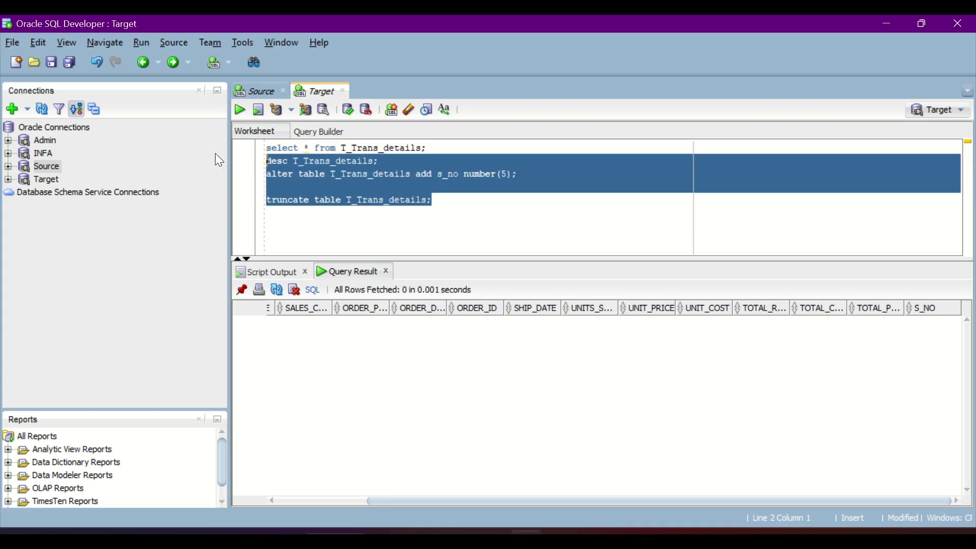
pyautogui.press('Delete')
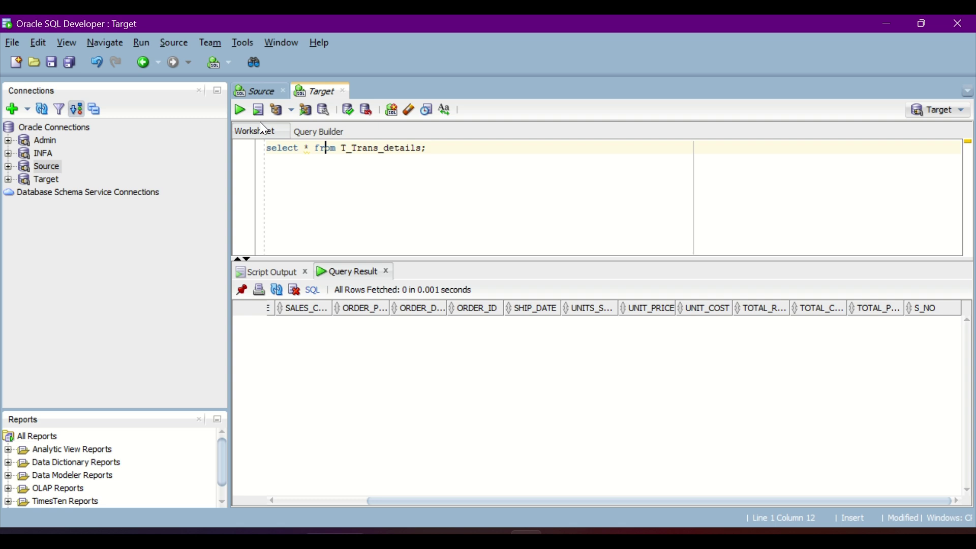
pyautogui.click(241, 111)
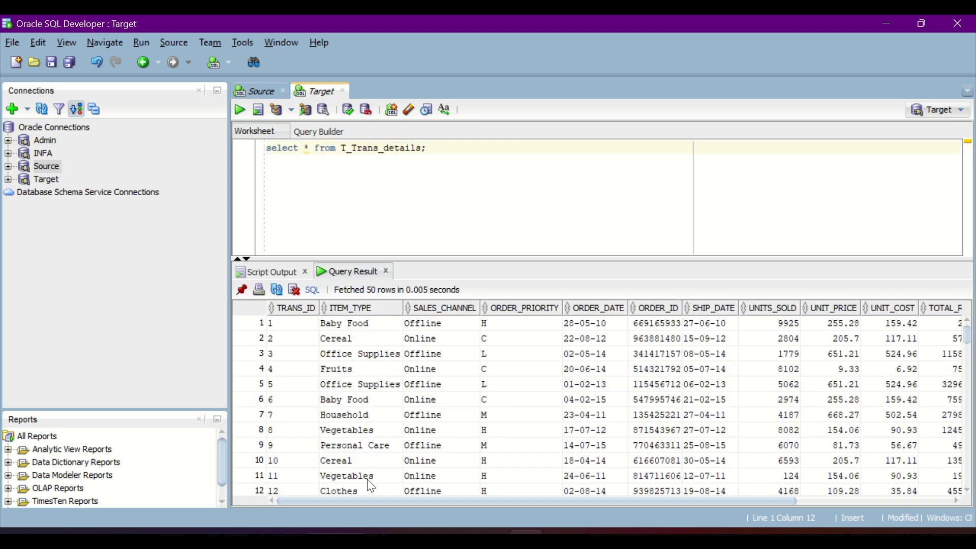
# Examine the S_NO values in the query result from the first row to the last.
pyautogui.moveTo(355, 502); pyautogui.dragTo(895, 475)
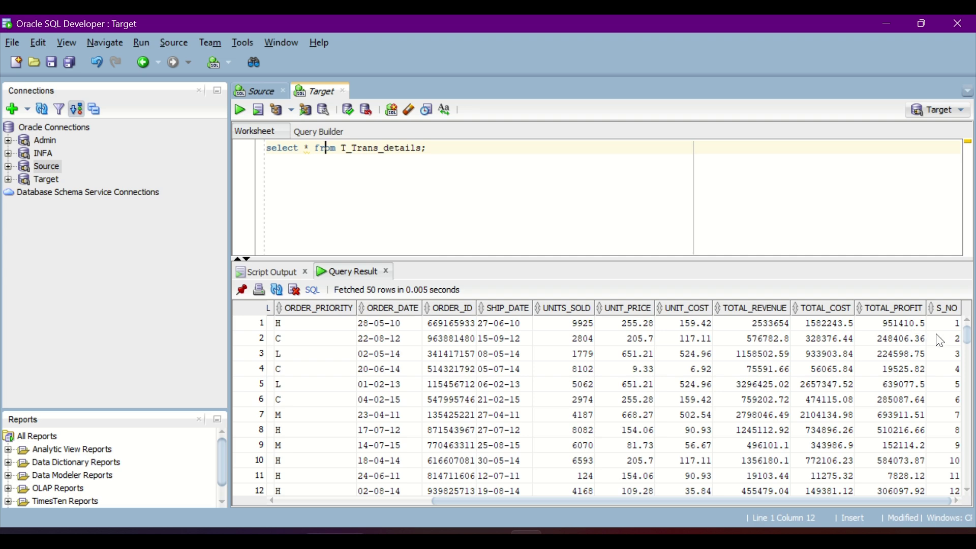
pyautogui.moveTo(945, 324); pyautogui.dragTo(948, 461)
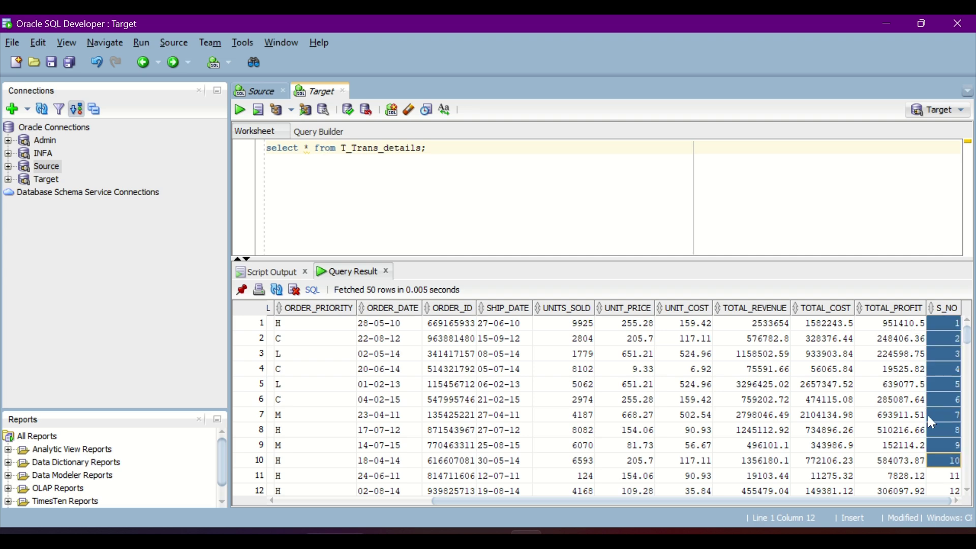
pyautogui.scroll(-20, 929, 416)
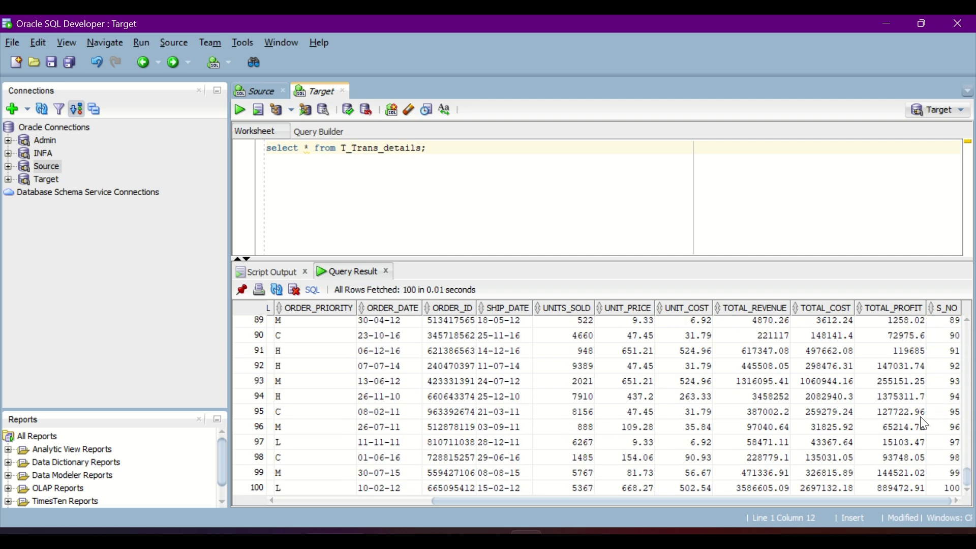
# Highlight the last five S_NO values, then switch to Informatica Data Integration and select the Expression transformation in mapping m_expression_seq_trans.
pyautogui.moveTo(949, 488); pyautogui.dragTo(948, 427)
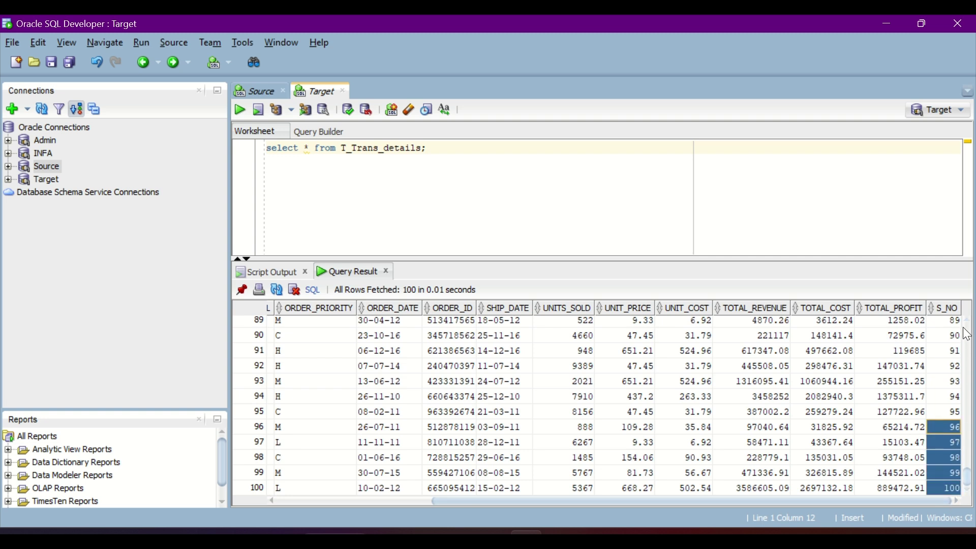
pyautogui.moveTo(560, 539)
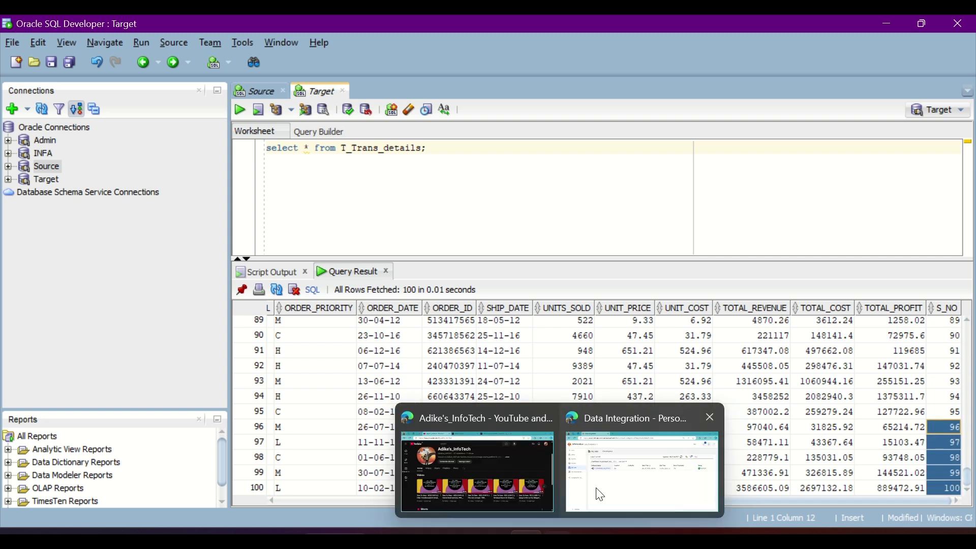
pyautogui.click(597, 493)
pyautogui.click(79, 315)
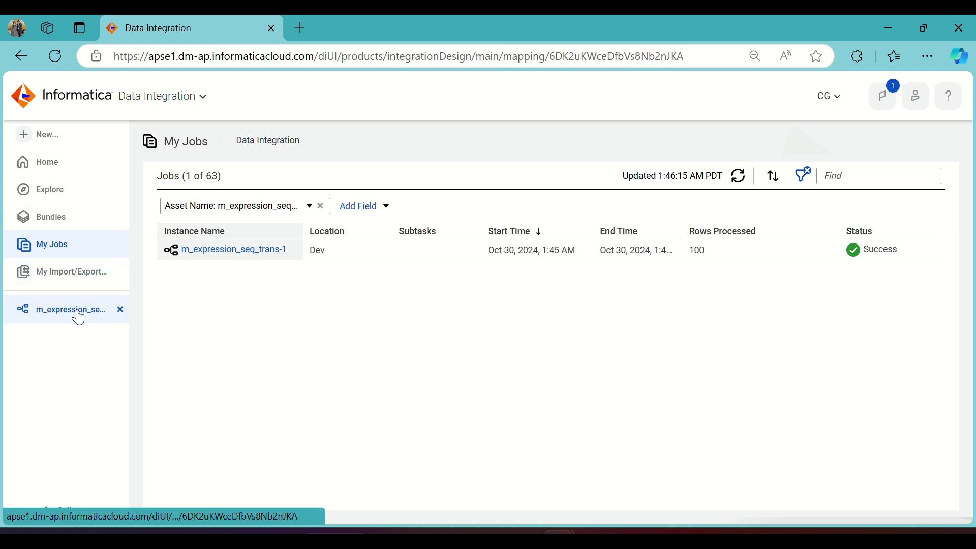
pyautogui.click(483, 288)
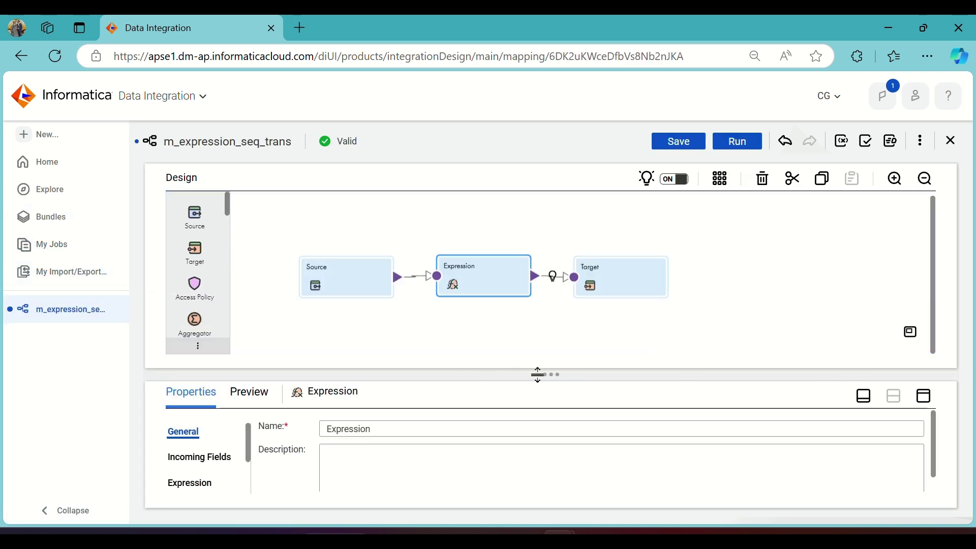
# Switch to the IICS_Daily_Notes document in Word and read the Input / Output and Variable port notes under DAY-6.
pyautogui.click(628, 538)
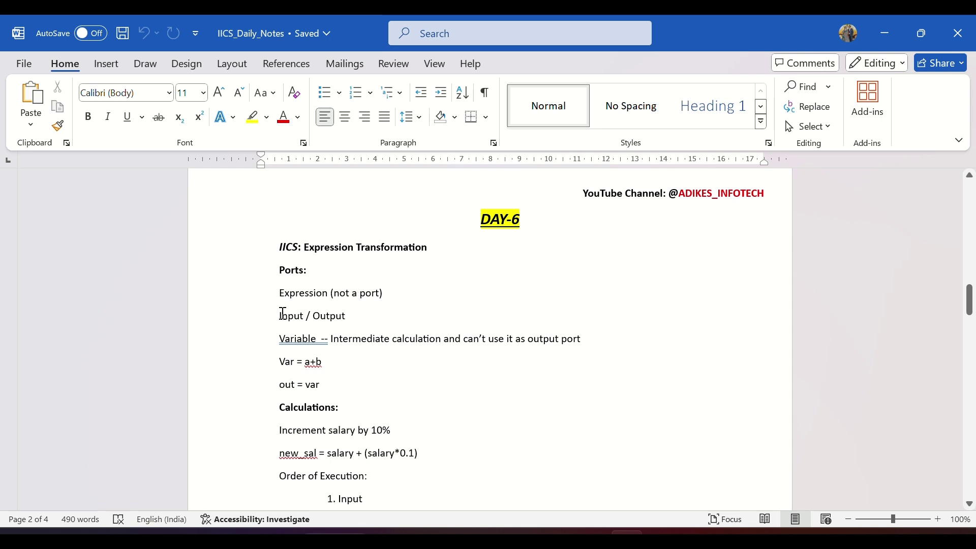
pyautogui.moveTo(280, 315); pyautogui.dragTo(351, 319)
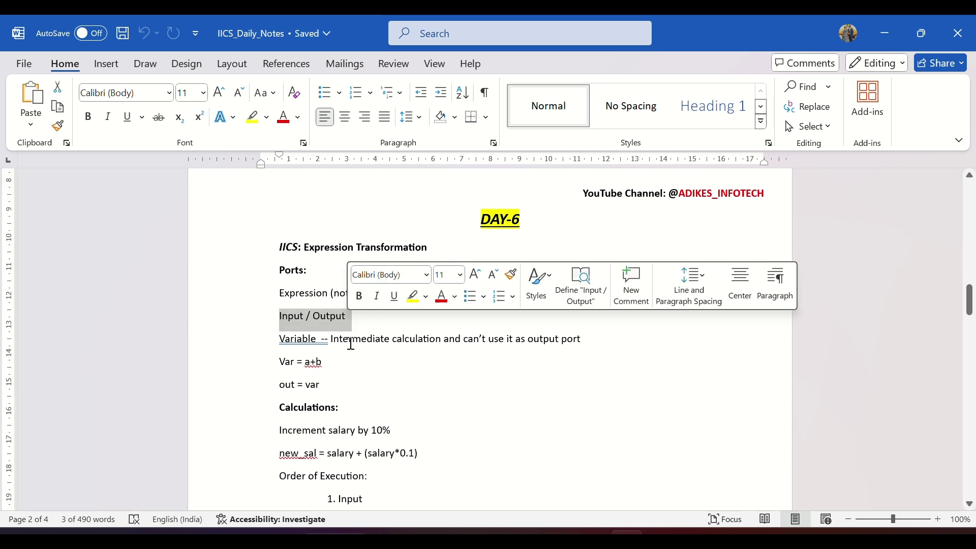
pyautogui.click(300, 344)
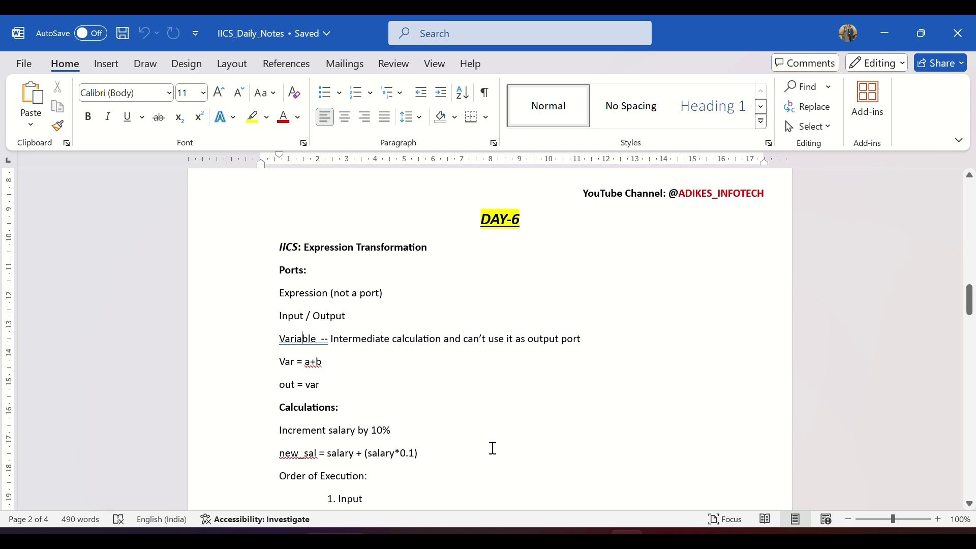
# Switch back to Informatica Data Integration and show the Expression transformation's expression fields in the maximized properties view.
pyautogui.moveTo(554, 531)
pyautogui.click(605, 465)
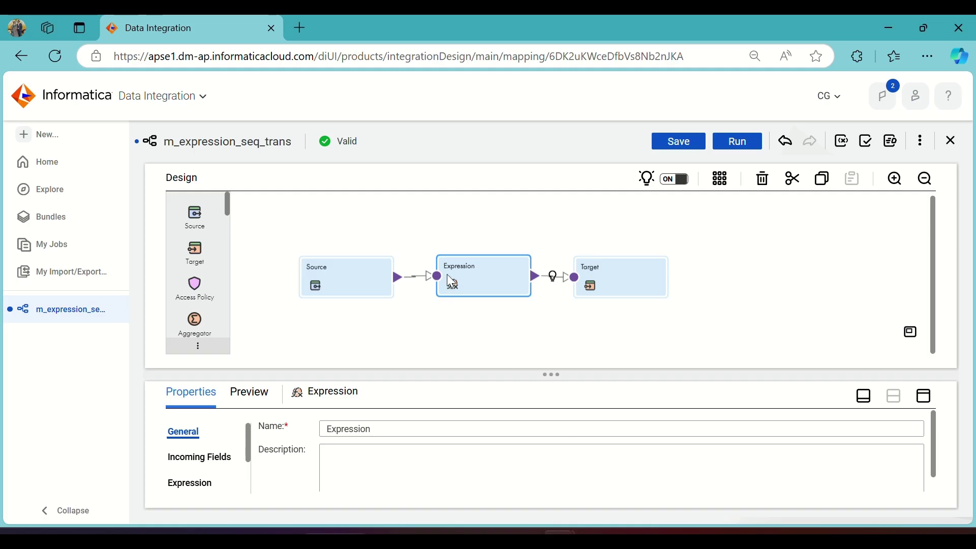
pyautogui.click(924, 398)
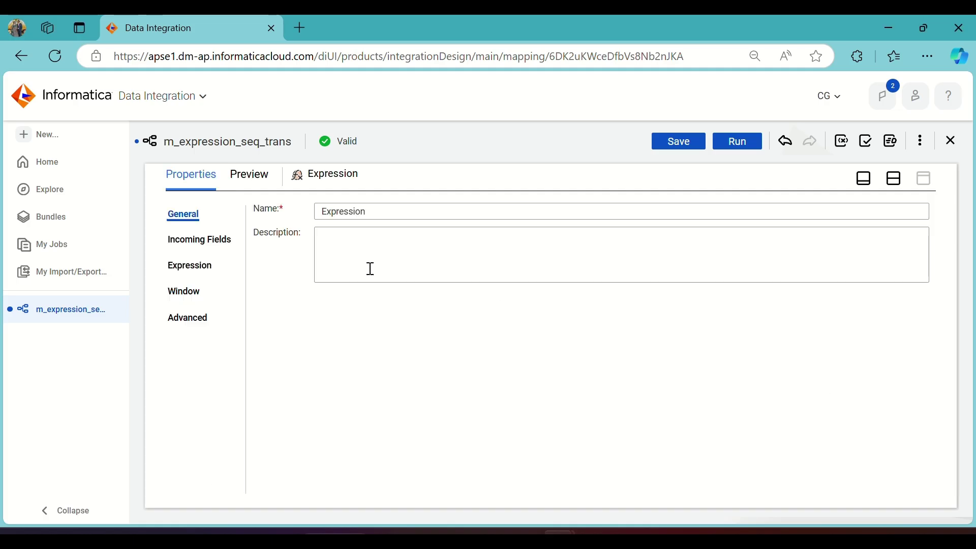
pyautogui.click(215, 270)
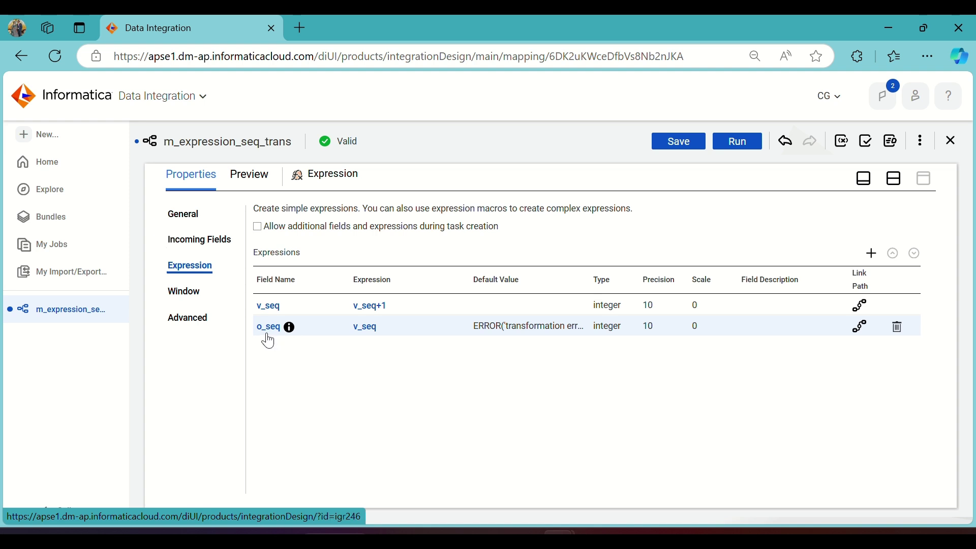
# Compare the v_seq and o_seq expressions with the "Var = a+b" and "out = var" lines in the Word notes.
pyautogui.hotkey('alt', 'Tab')
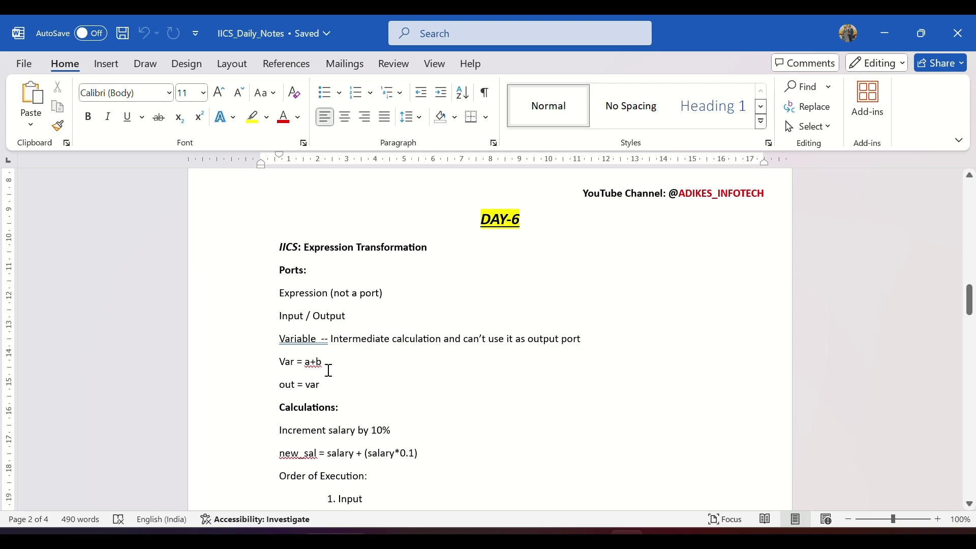
pyautogui.hotkey('alt', 'Tab')
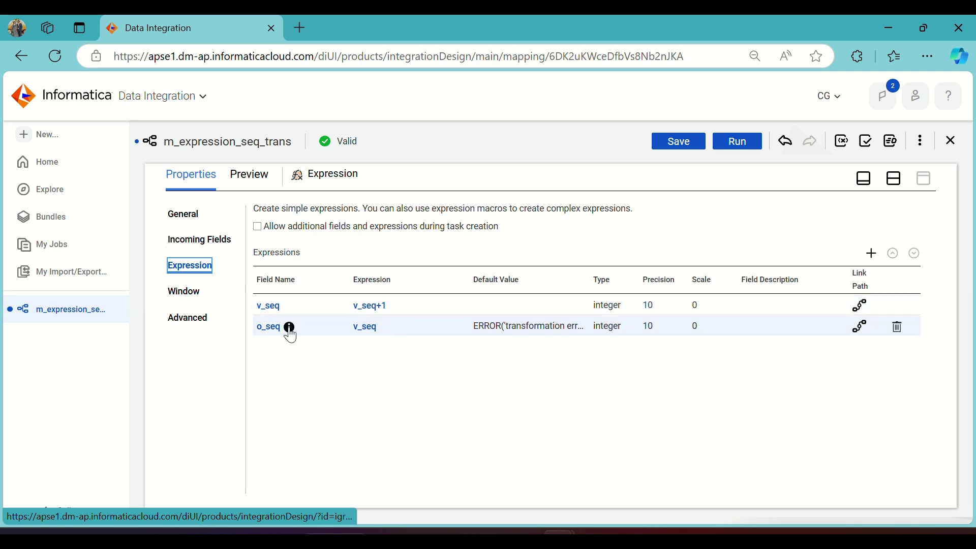
pyautogui.hotkey('alt', 'Tab')
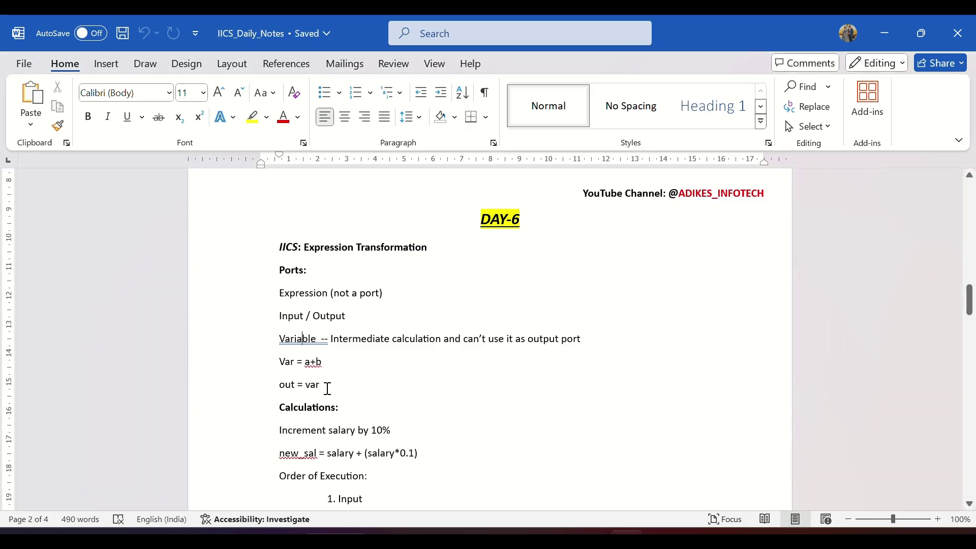
pyautogui.moveTo(279, 384); pyautogui.dragTo(323, 386)
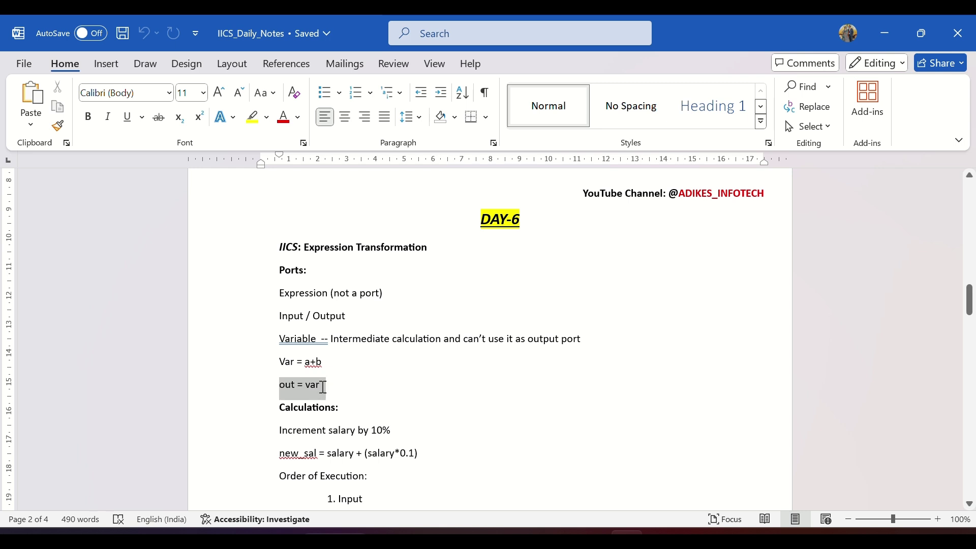
pyautogui.click(386, 392)
pyautogui.scroll(-1, 387, 391)
pyautogui.scroll(-2, 387, 390)
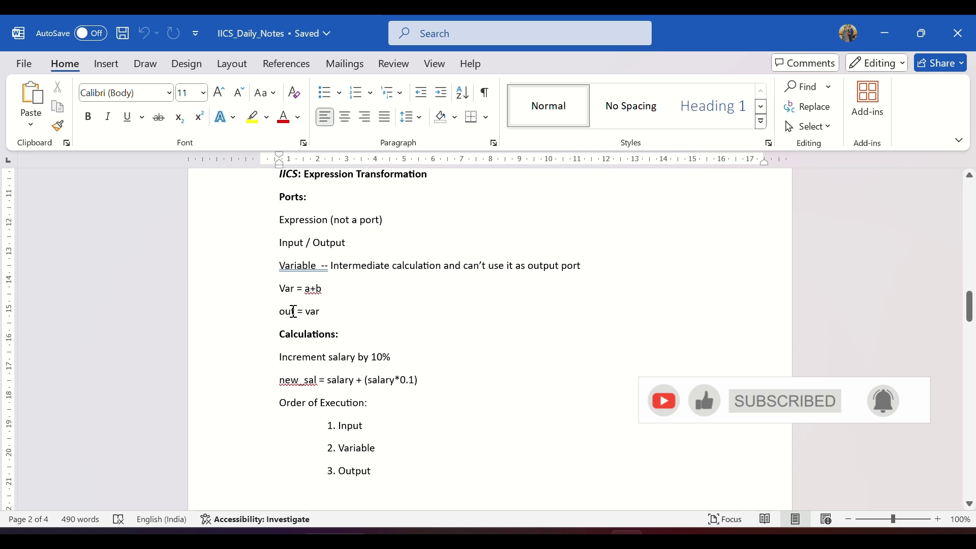
pyautogui.moveTo(280, 289); pyautogui.dragTo(340, 289)
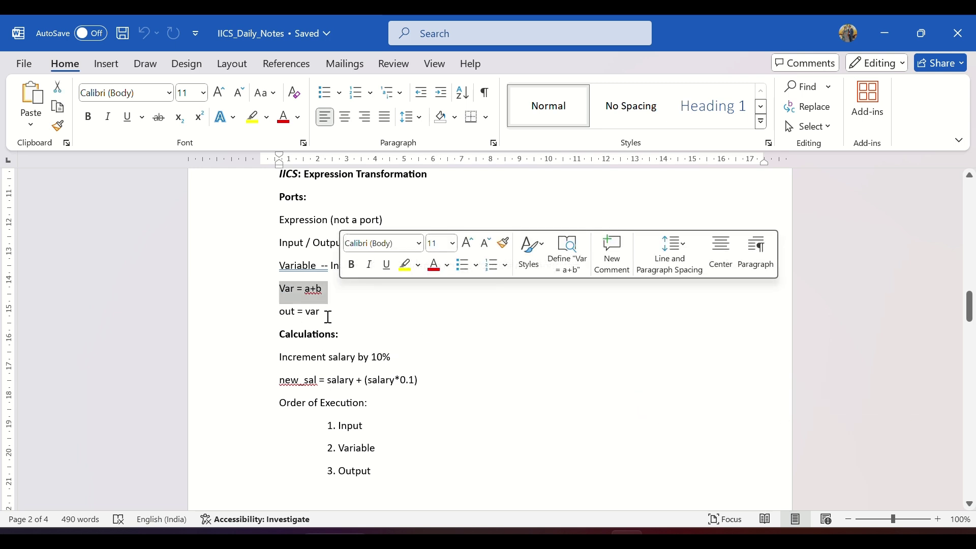
pyautogui.click(341, 313)
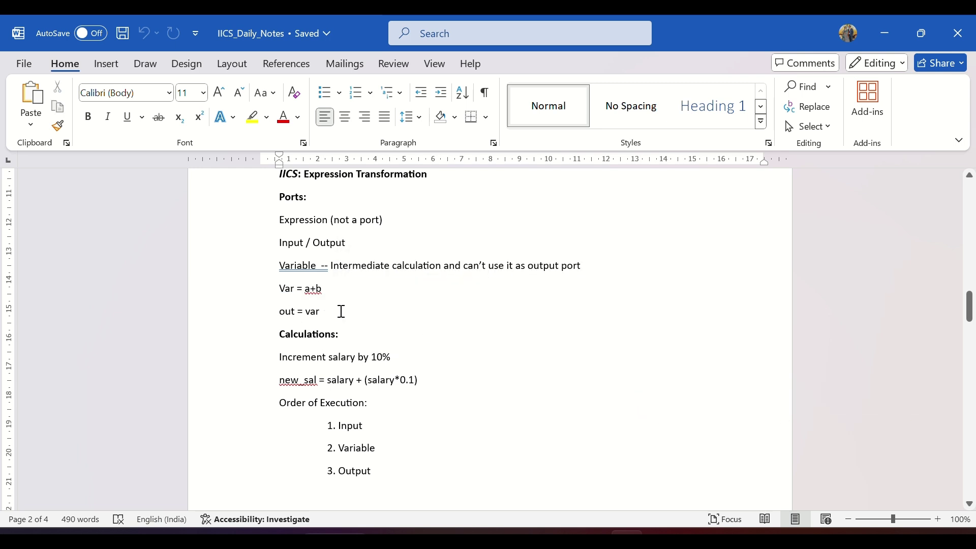
pyautogui.click(216, 308)
# Read the Order of Execution list in the notes, highlighting the Input, Variable and Output entries one by one.
pyautogui.click(387, 381)
pyautogui.scroll(-1, 357, 397)
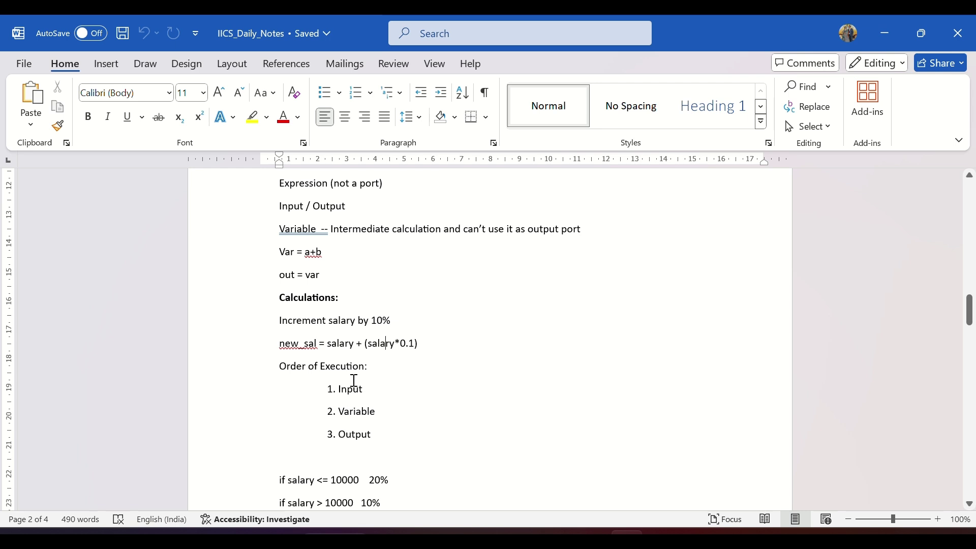
pyautogui.moveTo(375, 388); pyautogui.dragTo(321, 389)
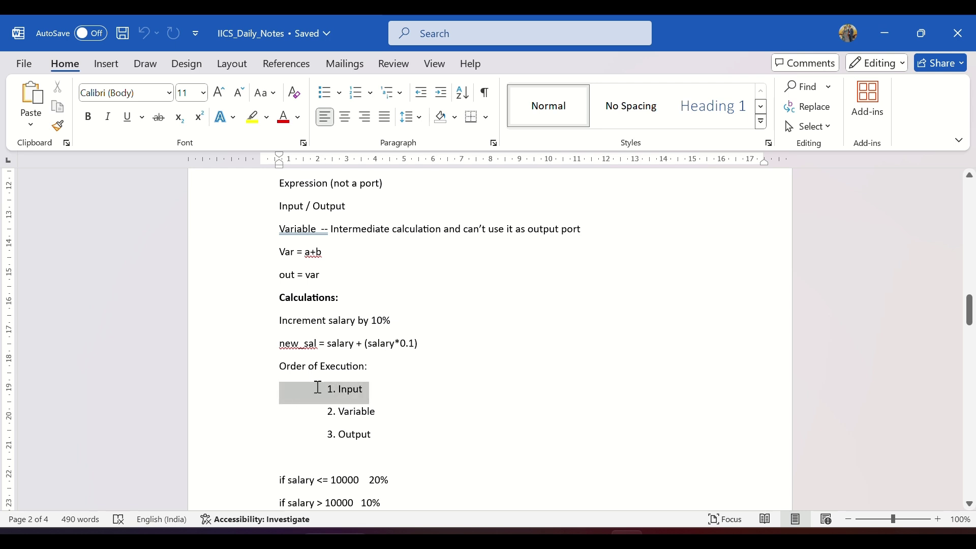
pyautogui.moveTo(389, 412); pyautogui.dragTo(321, 410)
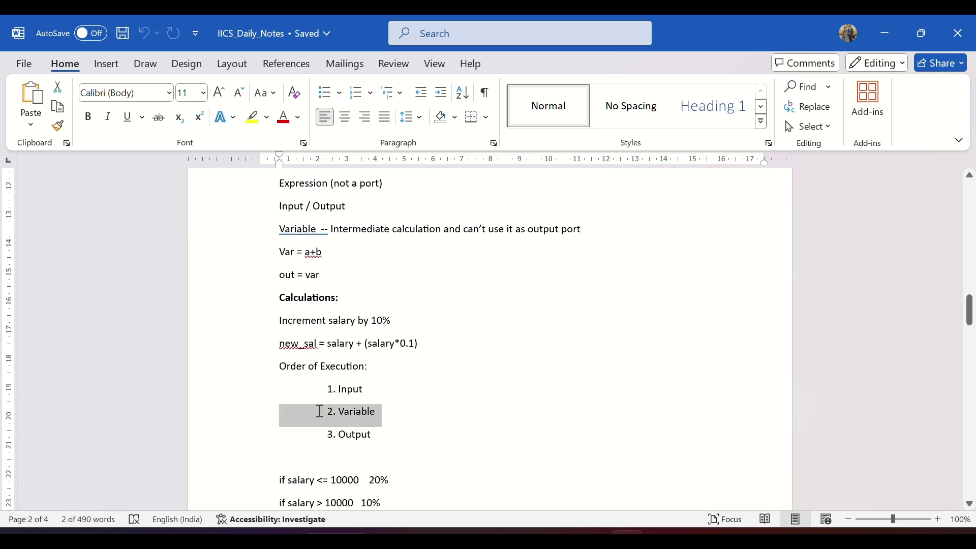
pyautogui.moveTo(379, 434); pyautogui.dragTo(323, 436)
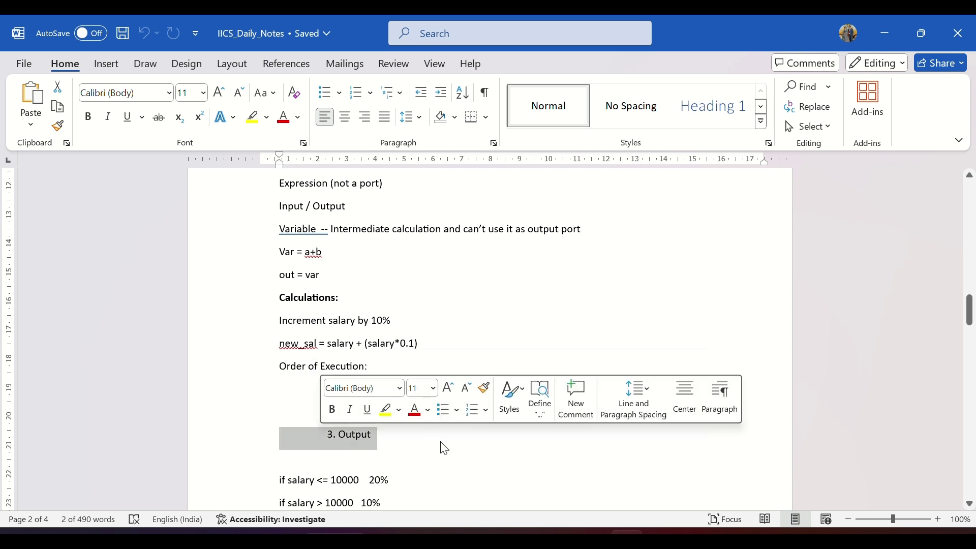
pyautogui.click(451, 463)
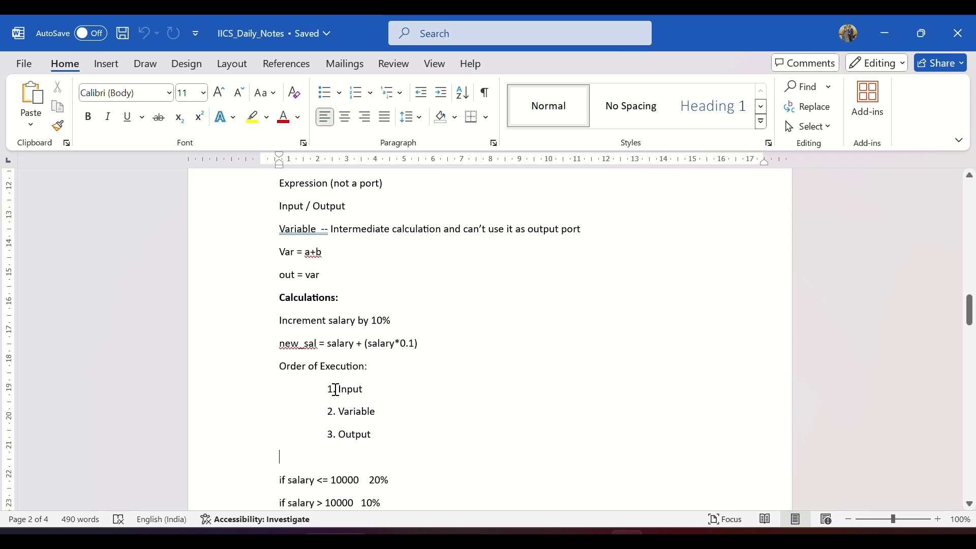
pyautogui.moveTo(337, 390); pyautogui.dragTo(369, 390)
# Switch to Informatica Data Integration and review the Expression transformation's complete list of incoming fields.
pyautogui.hotkey('alt', 'Tab')
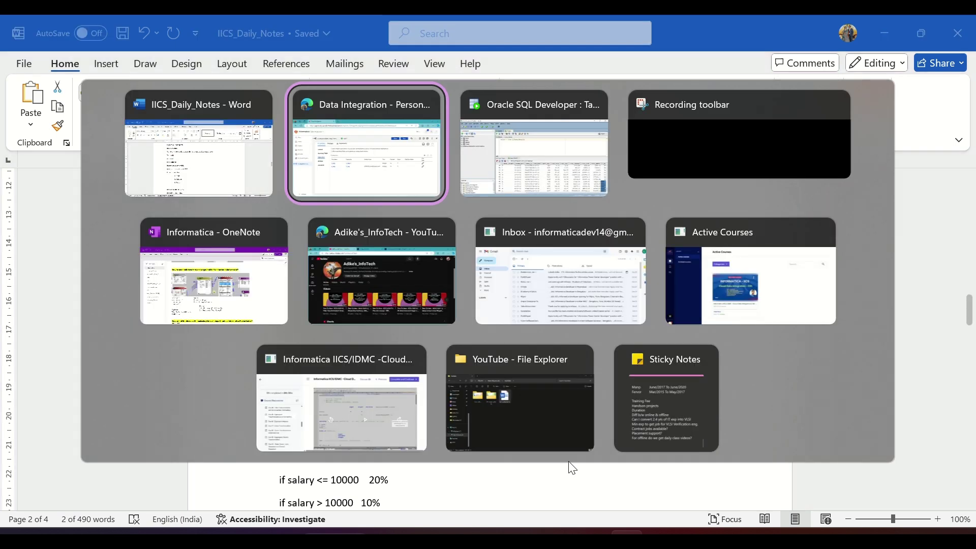
pyautogui.press('Tab')
pyautogui.hotkey('shift', 'Tab')
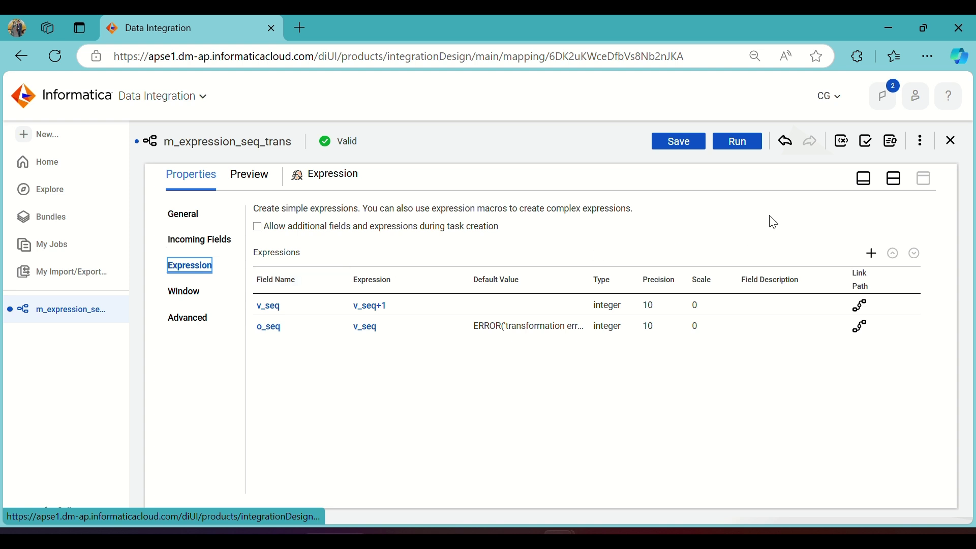
pyautogui.click(894, 179)
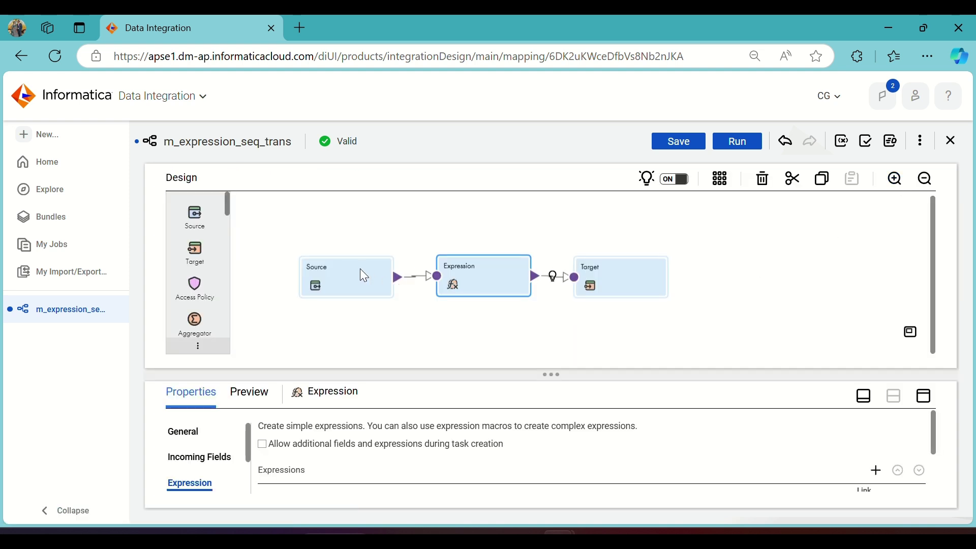
pyautogui.click(925, 397)
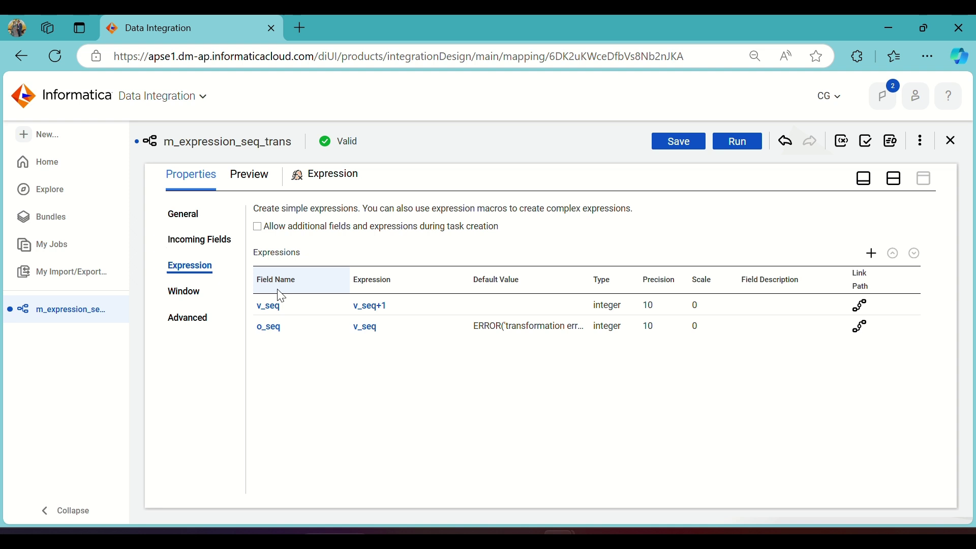
pyautogui.click(188, 247)
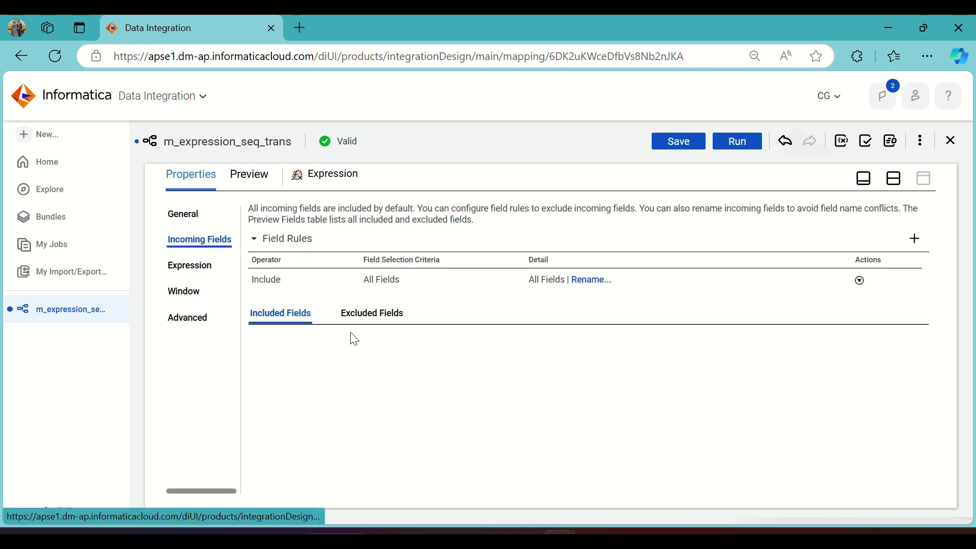
pyautogui.scroll(-4, 385, 396)
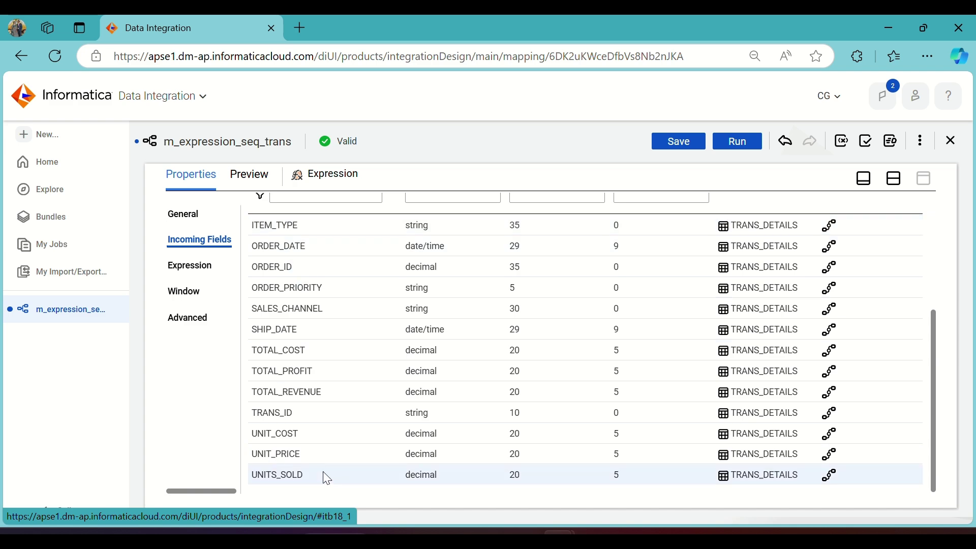
pyautogui.scroll(5, 327, 475)
pyautogui.scroll(-5, 300, 413)
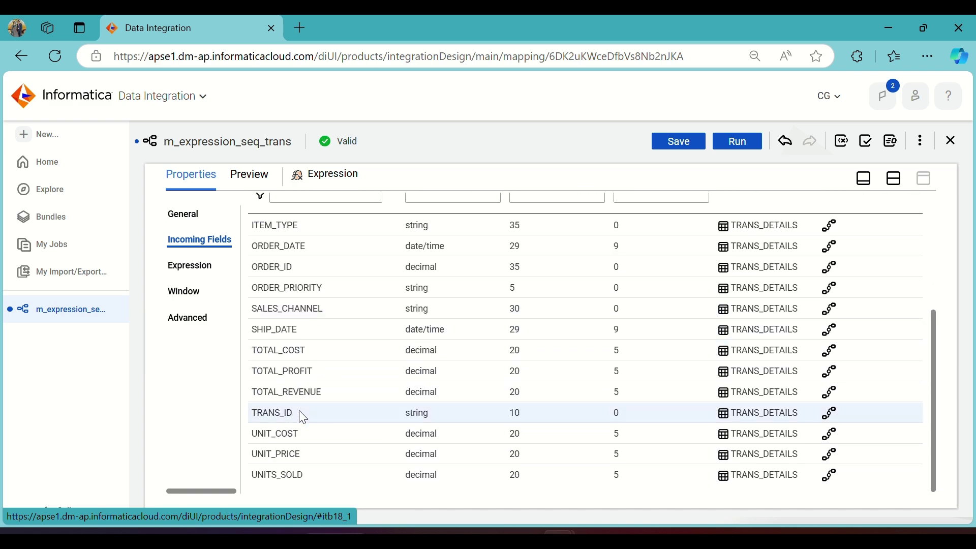
pyautogui.scroll(5, 299, 411)
pyautogui.scroll(-5, 299, 411)
# Reopen the Expression transformation's v_seq and o_seq expressions and check them against the execution order in the Word notes.
pyautogui.click(203, 278)
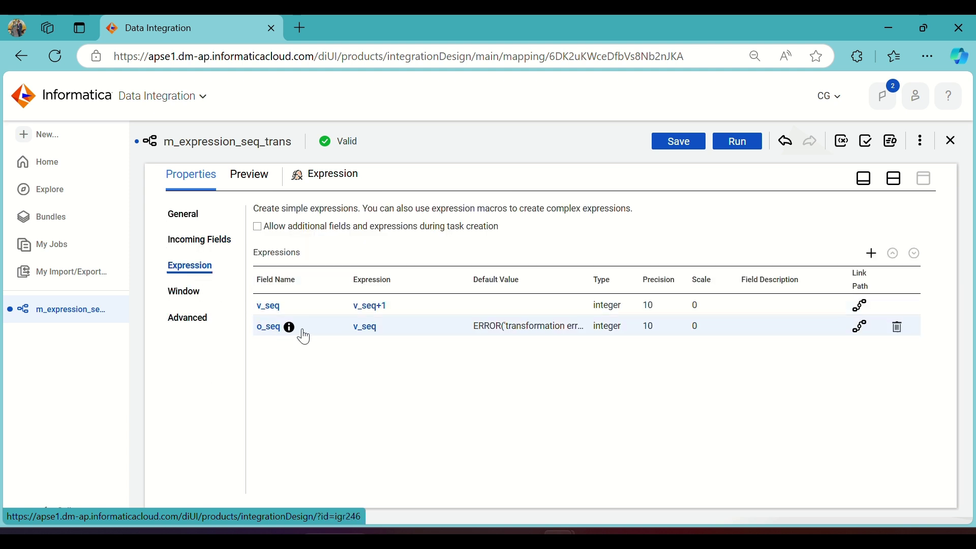
pyautogui.hotkey('alt', 'Tab')
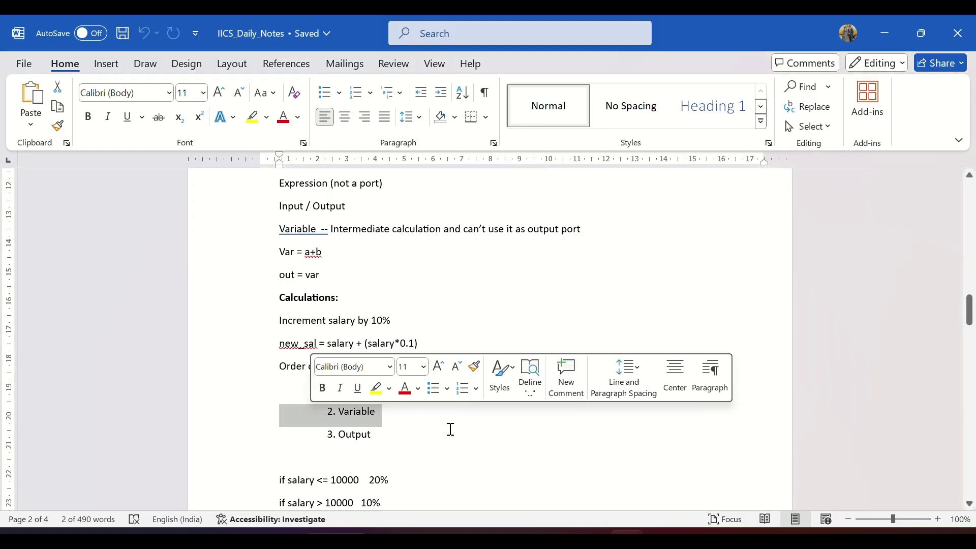
pyautogui.click(429, 431)
pyautogui.hotkey('alt', 'Tab')
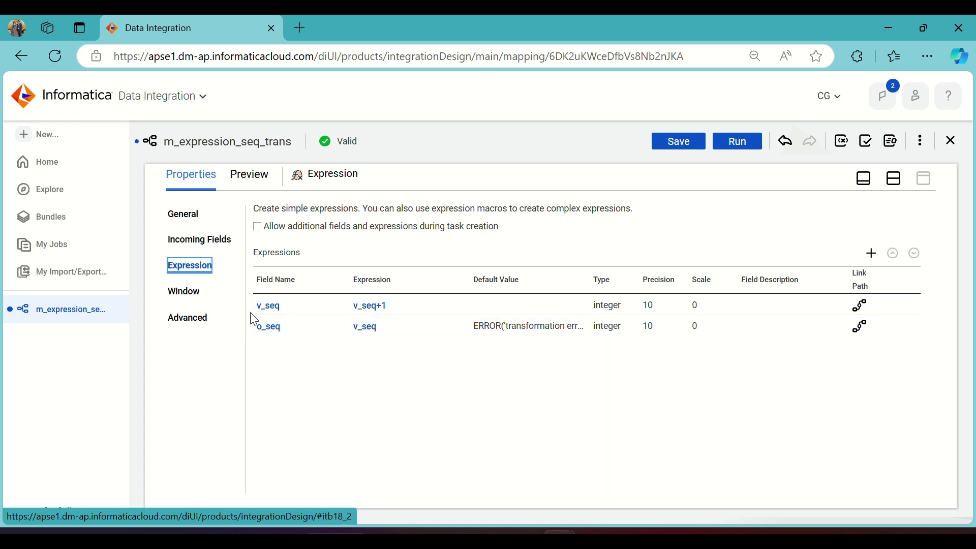
# Select the Target transformation in the mapping and review its incoming fields, including o_seq, in the maximized properties view.
pyautogui.click(895, 179)
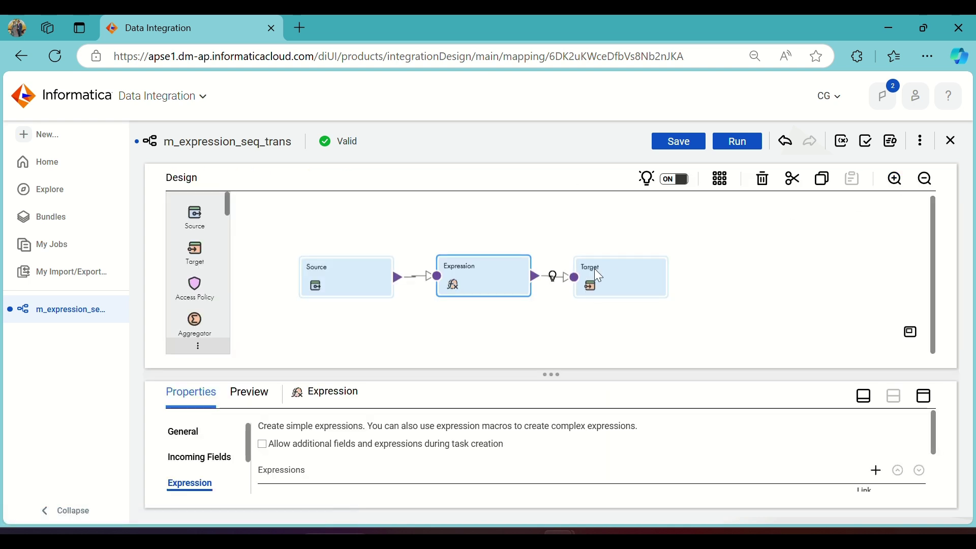
pyautogui.click(594, 269)
pyautogui.click(926, 396)
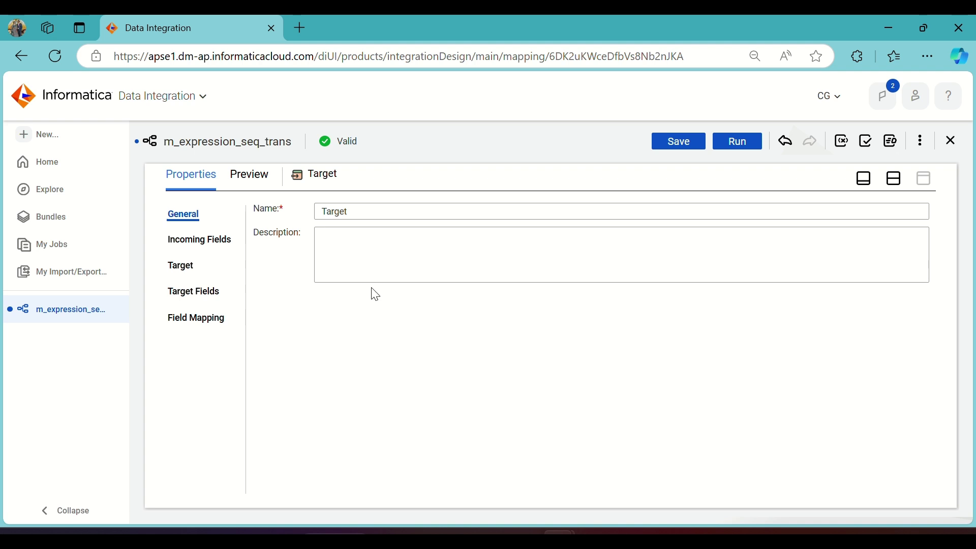
pyautogui.click(202, 241)
pyautogui.scroll(-3, 506, 410)
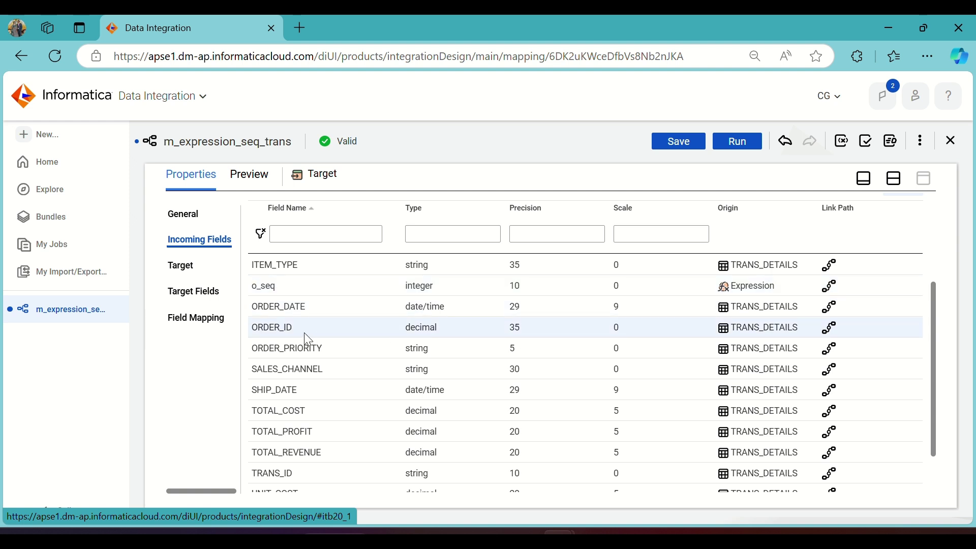
# Look through the rest of the Target transformation's incoming fields, from ITEM_TYPE down to UNITS_SOLD.
pyautogui.scroll(-2, 307, 338)
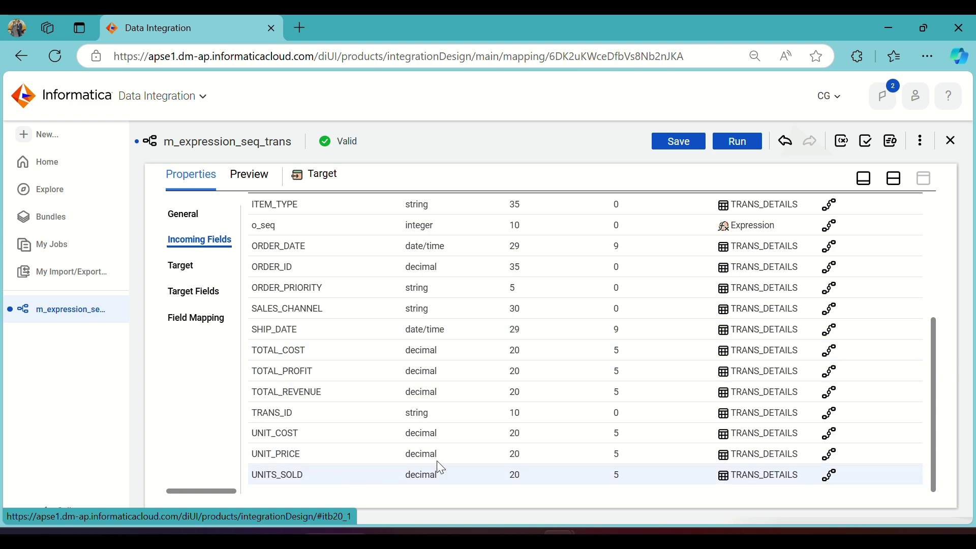
pyautogui.scroll(3, 446, 344)
pyautogui.scroll(-3, 445, 343)
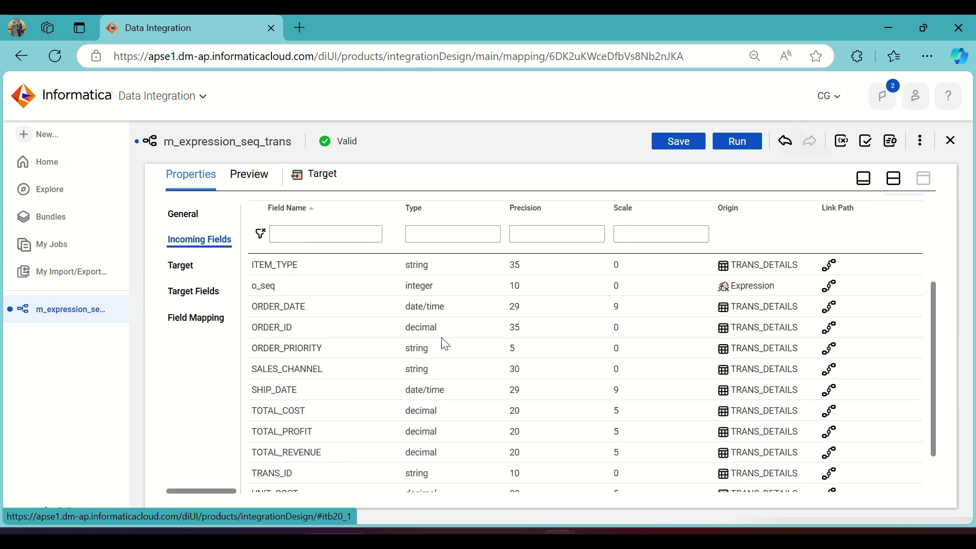
# Switch to the IICS_Daily_Notes document in Word and go over the Input, Variable and Output execution order again.
pyautogui.hotkey('alt', 'Tab')
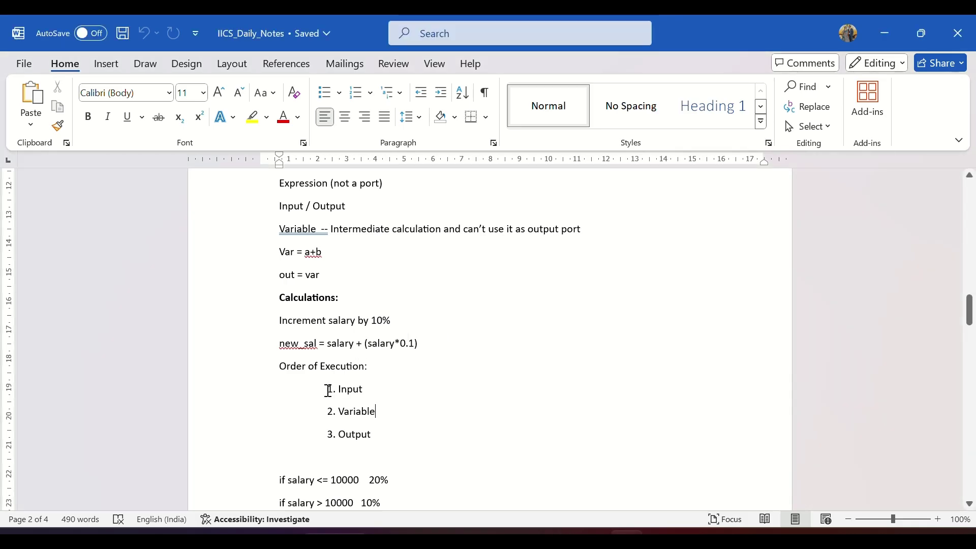
pyautogui.moveTo(337, 388); pyautogui.dragTo(370, 389)
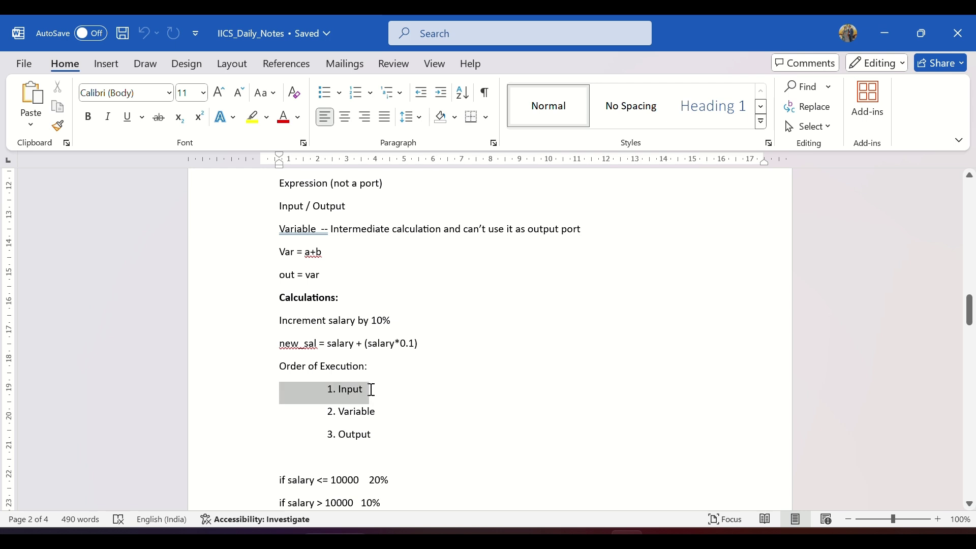
pyautogui.click(397, 410)
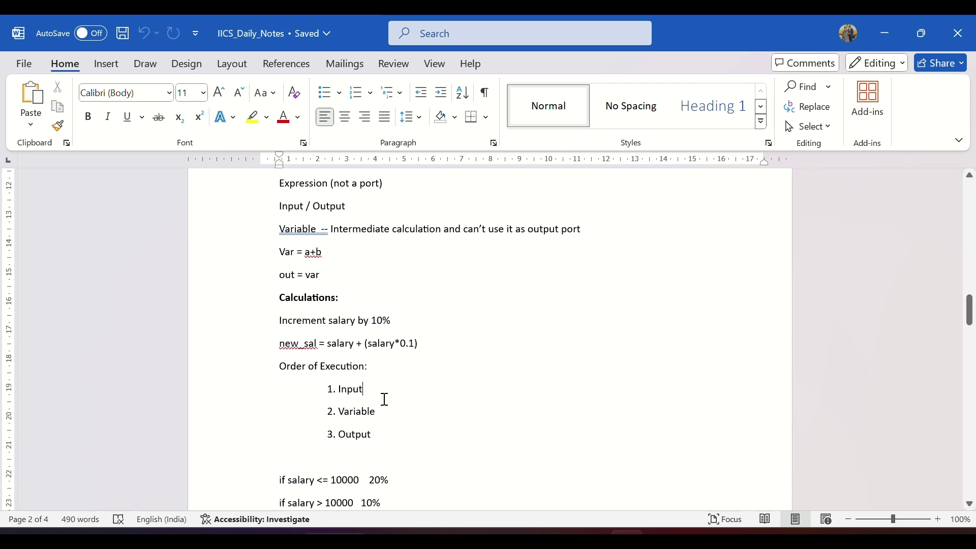
pyautogui.moveTo(376, 412); pyautogui.dragTo(331, 405)
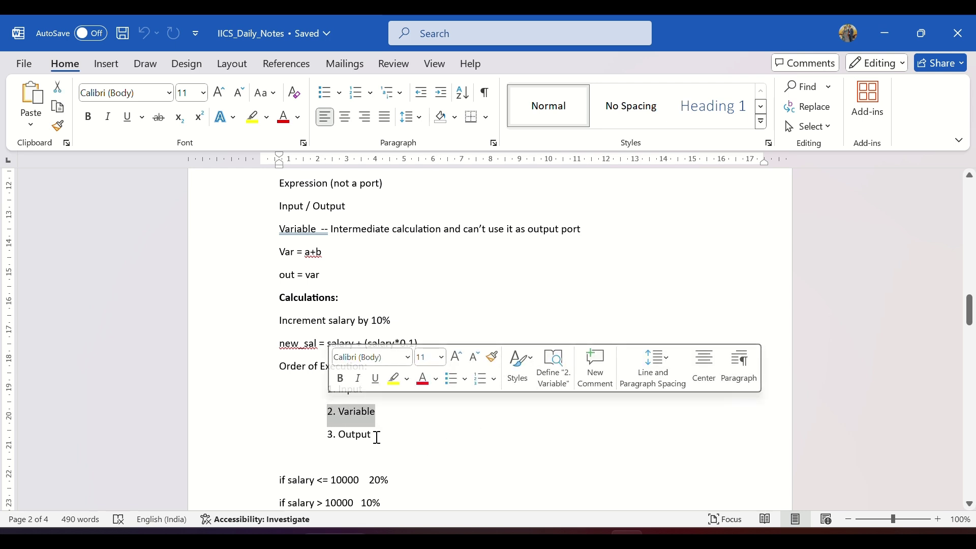
pyautogui.moveTo(375, 436); pyautogui.dragTo(323, 437)
pyautogui.click(433, 463)
# Review the notes' salary increment conditions and the single IIF expression for the 10000 threshold.
pyautogui.scroll(-2, 439, 386)
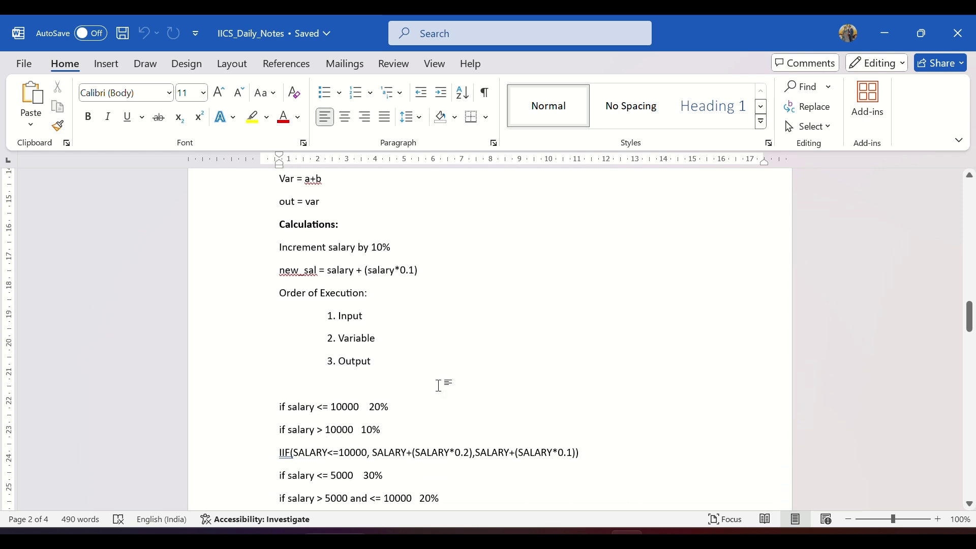
pyautogui.scroll(-2, 438, 385)
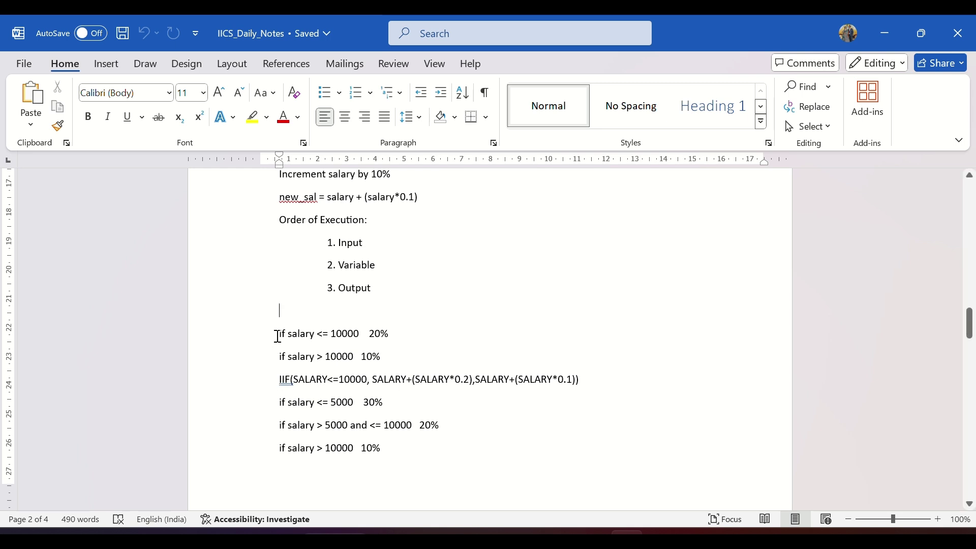
pyautogui.moveTo(277, 337); pyautogui.dragTo(608, 377)
pyautogui.click(410, 410)
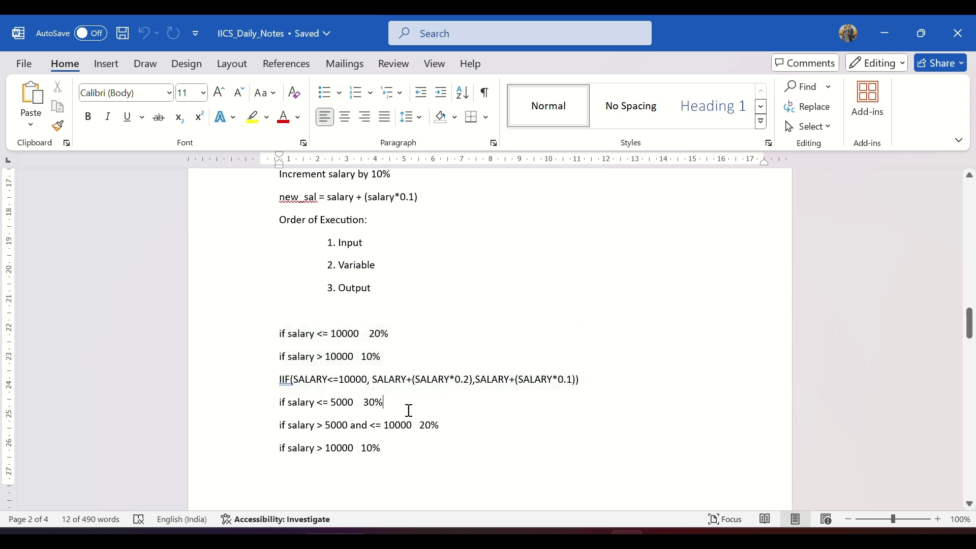
pyautogui.scroll(-3, 410, 410)
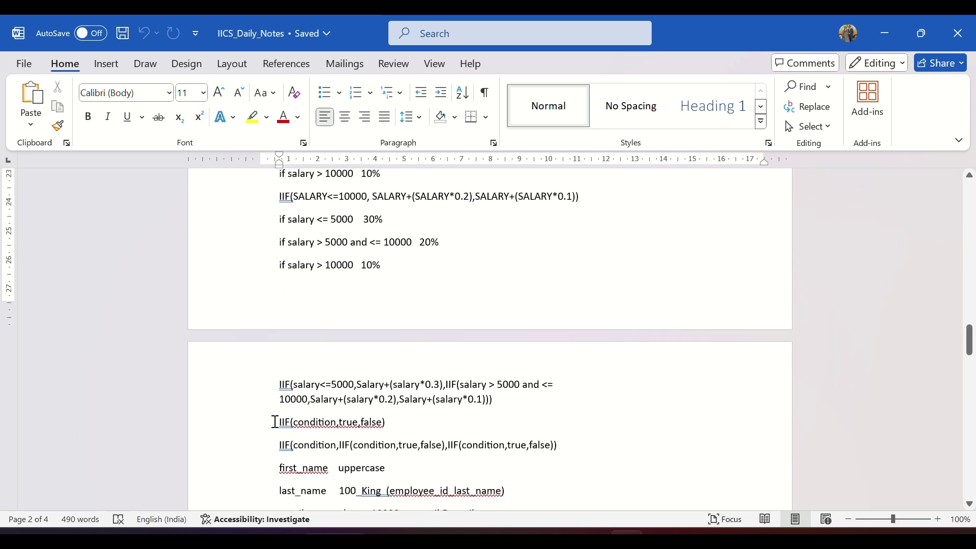
# Study the IIF(condition,true,false) syntax and each branch of the nested salary IIF expression in the notes.
pyautogui.moveTo(277, 422); pyautogui.dragTo(392, 423)
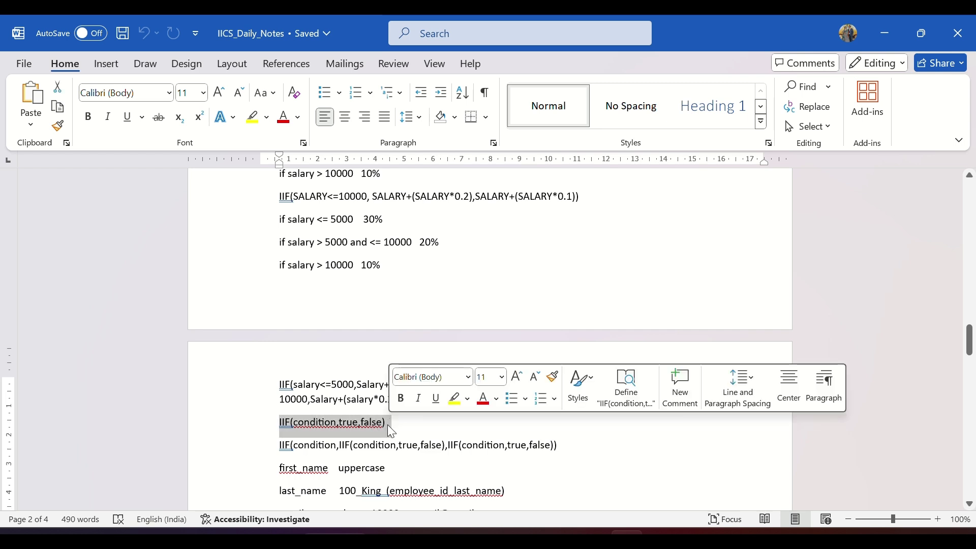
pyautogui.click(441, 442)
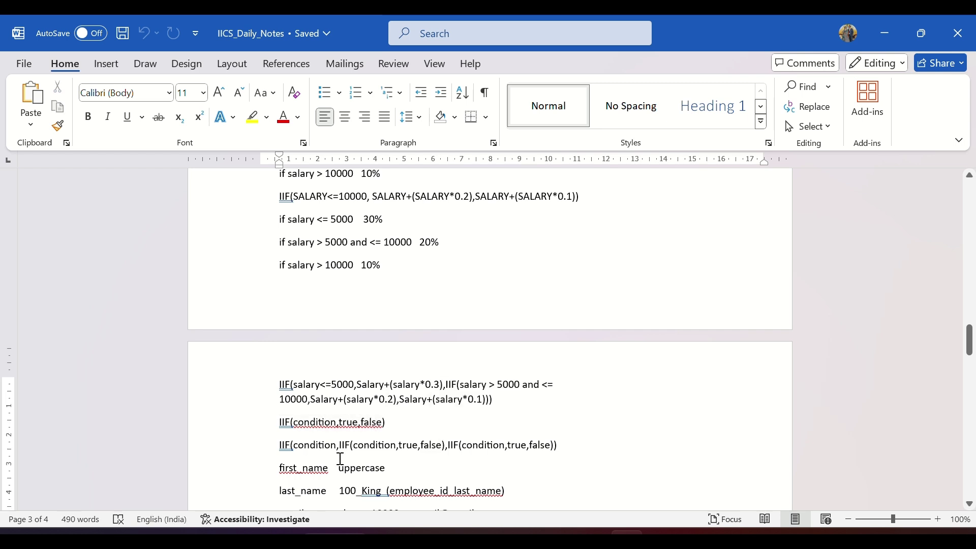
pyautogui.moveTo(294, 385); pyautogui.dragTo(441, 385)
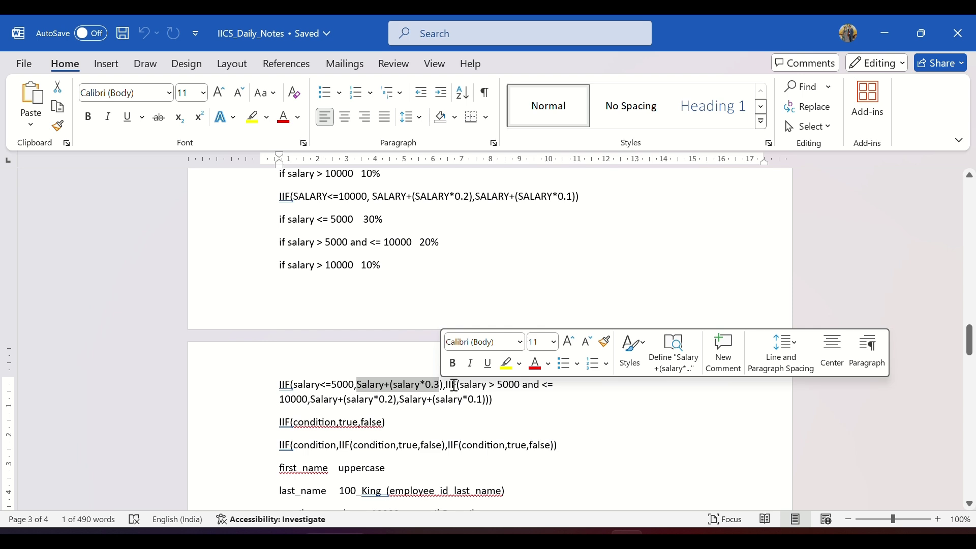
pyautogui.moveTo(447, 385); pyautogui.dragTo(401, 404)
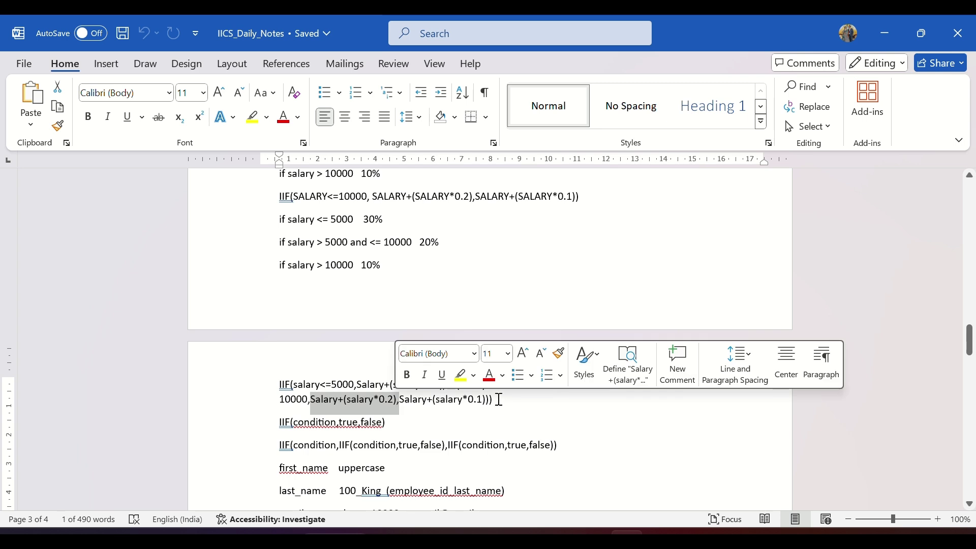
pyautogui.click(499, 401)
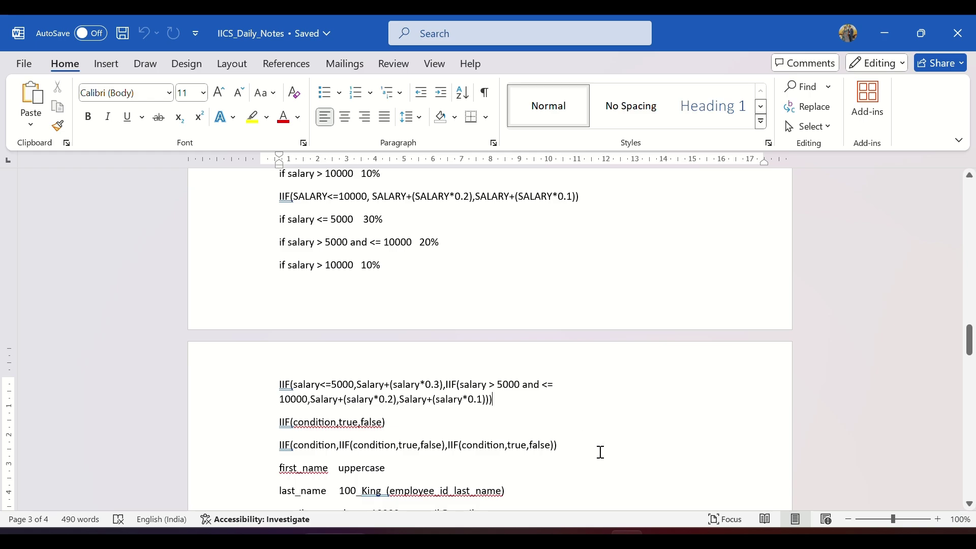
# Switch to Oracle SQL Developer and examine the Trans_details query result in the Source worksheet.
pyautogui.click(527, 539)
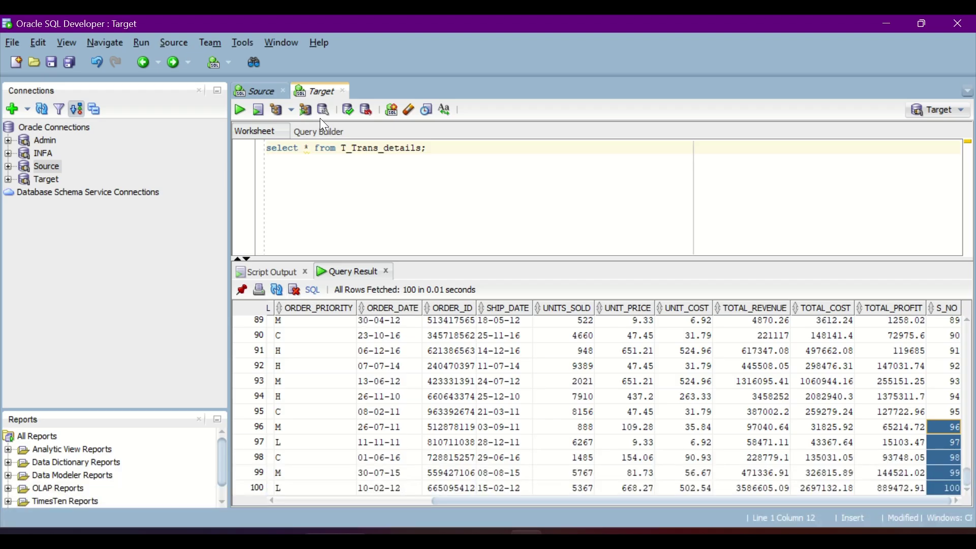
pyautogui.click(263, 92)
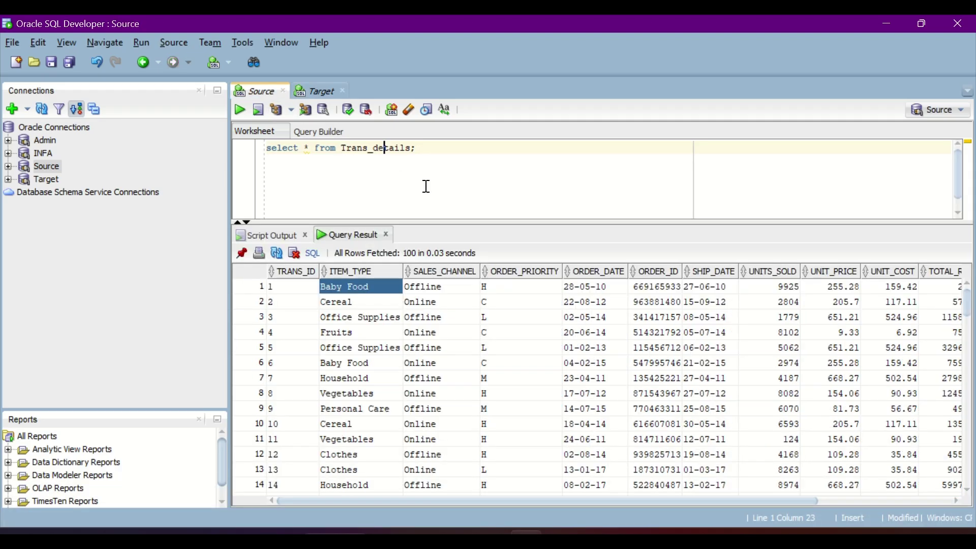
pyautogui.click(369, 335)
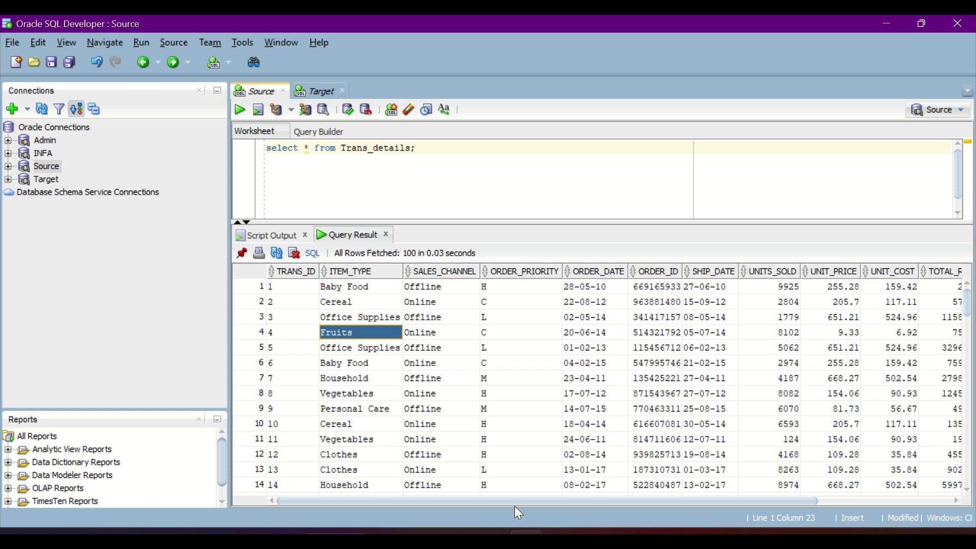
pyautogui.moveTo(514, 503); pyautogui.dragTo(725, 511)
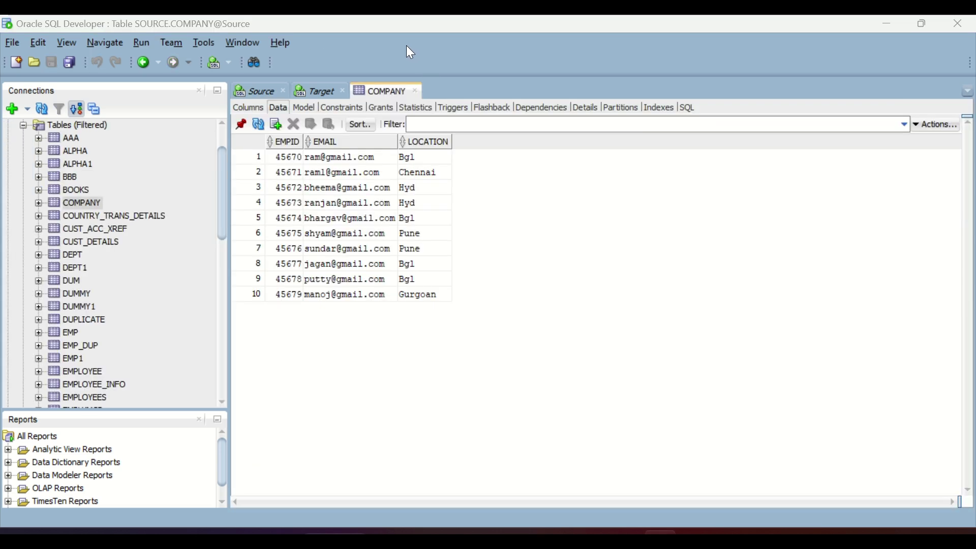
# Examine the EMPID and EMAIL values in the Source connection's COMPANY table data.
pyautogui.click(81, 203)
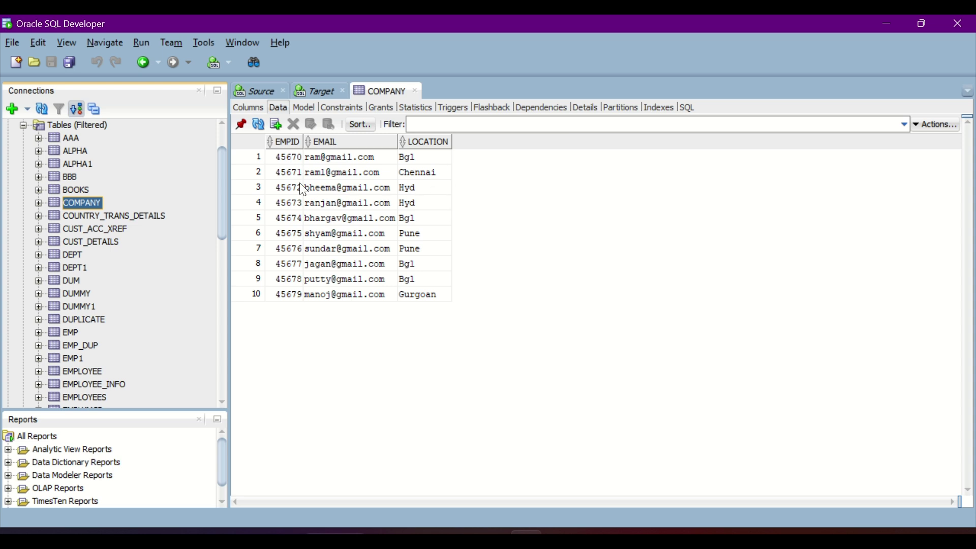
pyautogui.moveTo(286, 158); pyautogui.dragTo(288, 295)
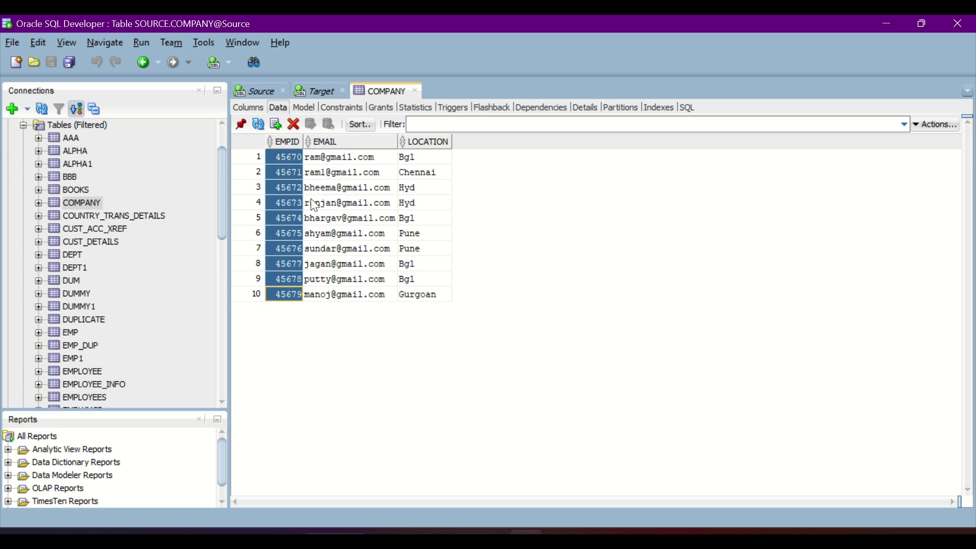
pyautogui.moveTo(317, 144); pyautogui.dragTo(394, 184)
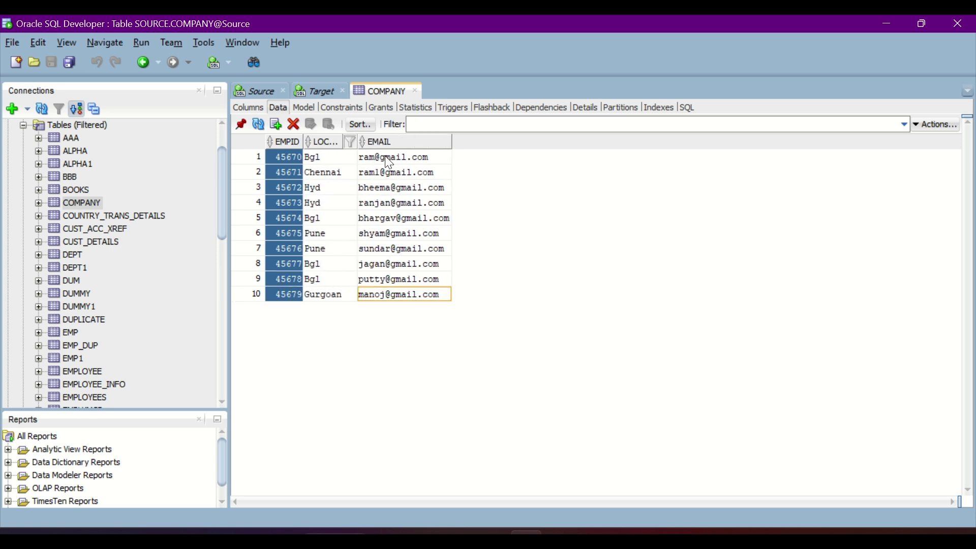
pyautogui.moveTo(321, 142); pyautogui.dragTo(376, 161)
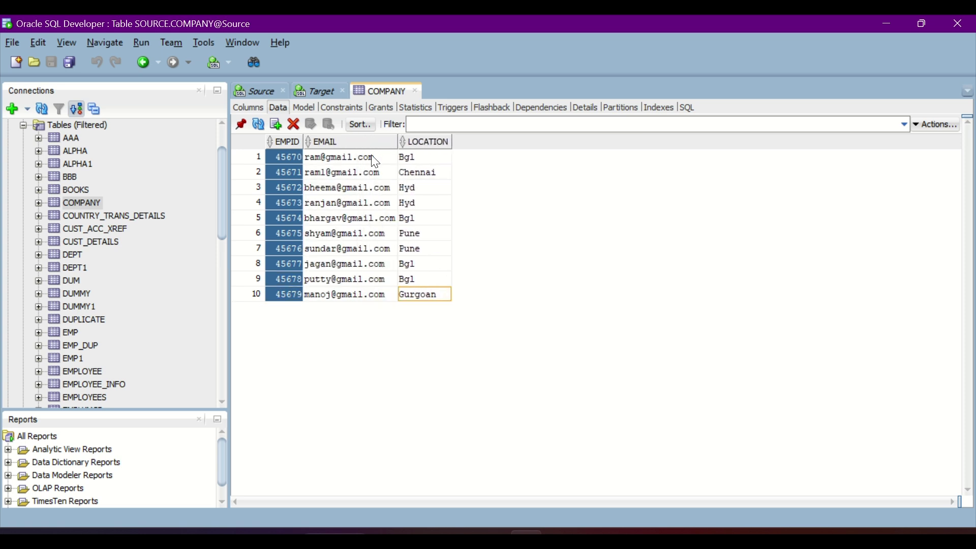
pyautogui.click(333, 160)
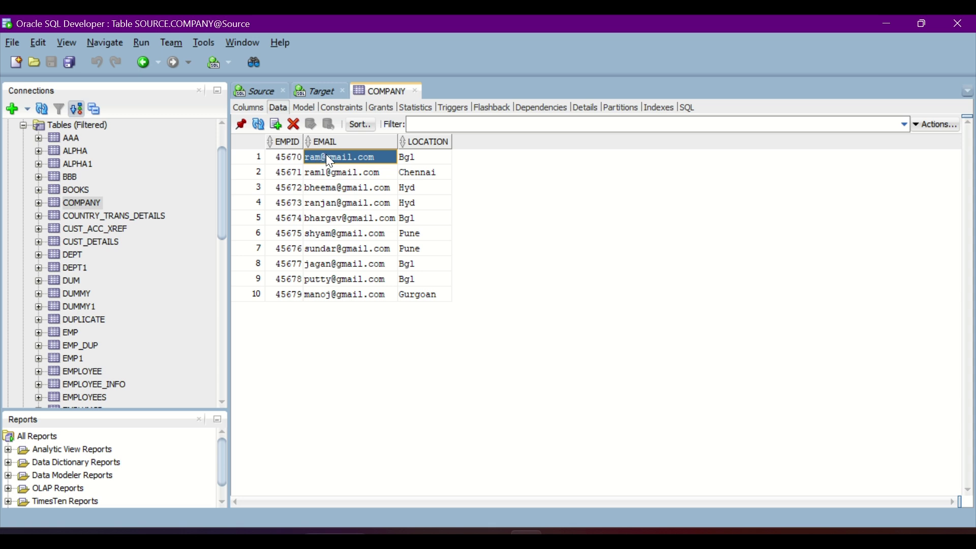
pyautogui.moveTo(316, 155); pyautogui.dragTo(328, 250)
pyautogui.moveTo(351, 188); pyautogui.dragTo(348, 298)
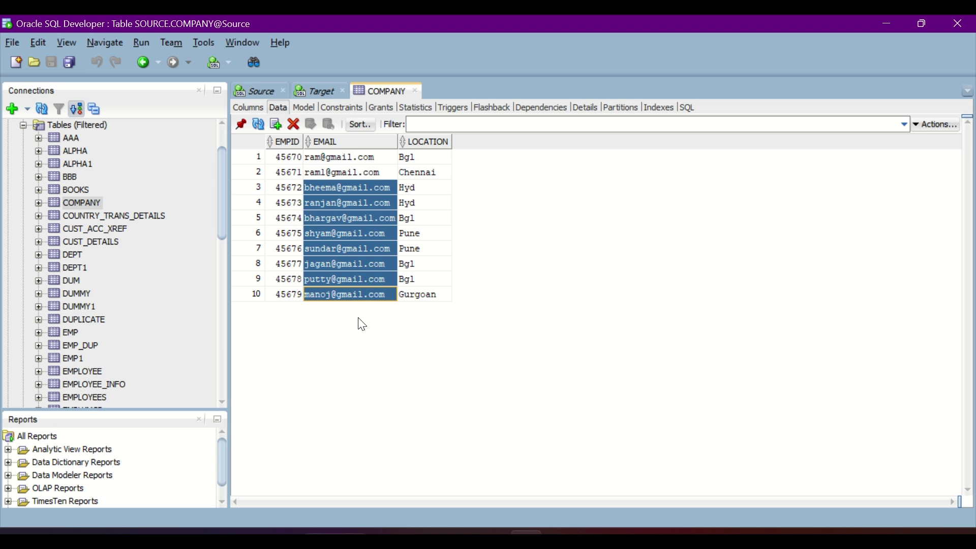
pyautogui.click(343, 169)
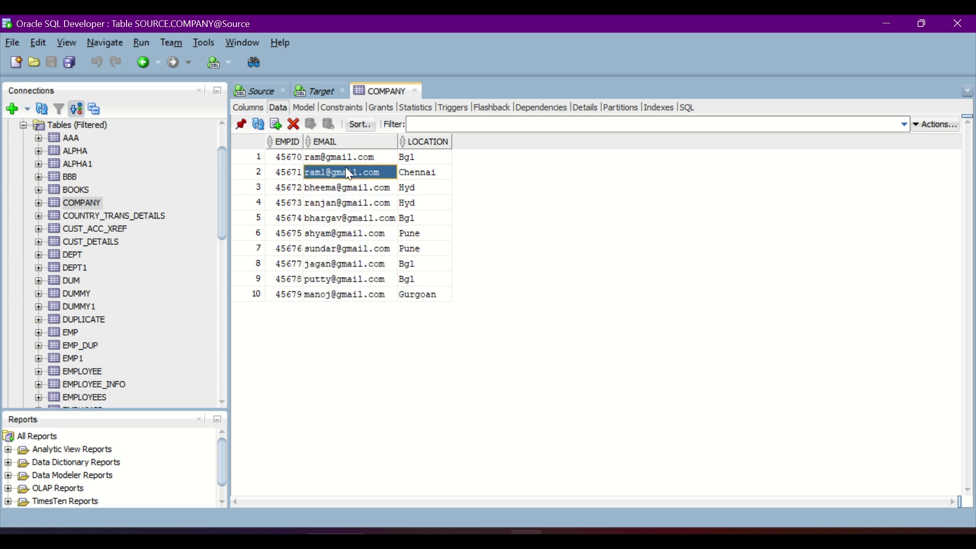
# Collapse the Source connection and open the data of the T_COMPANY table from the Target connection's tables.
pyautogui.click(319, 89)
pyautogui.scroll(2, 32, 154)
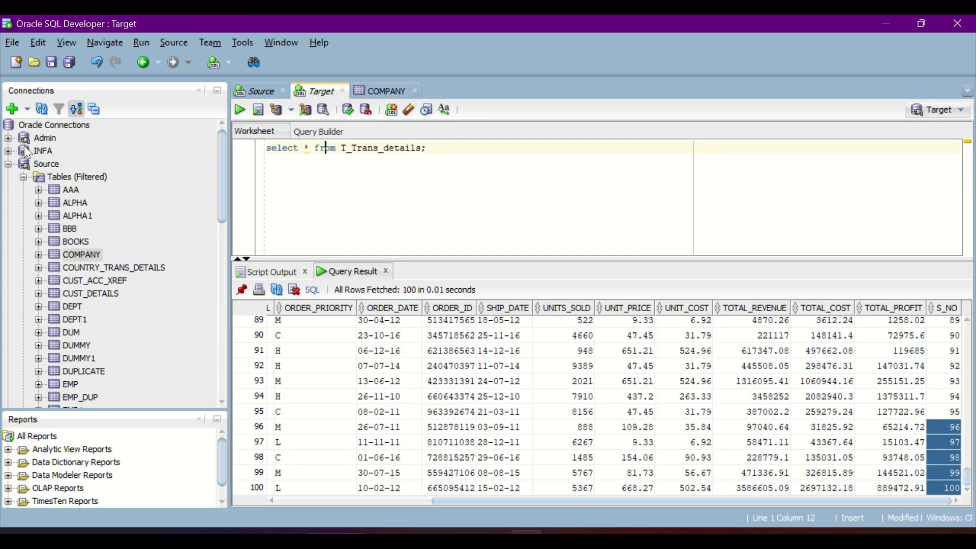
pyautogui.click(12, 166)
pyautogui.click(8, 164)
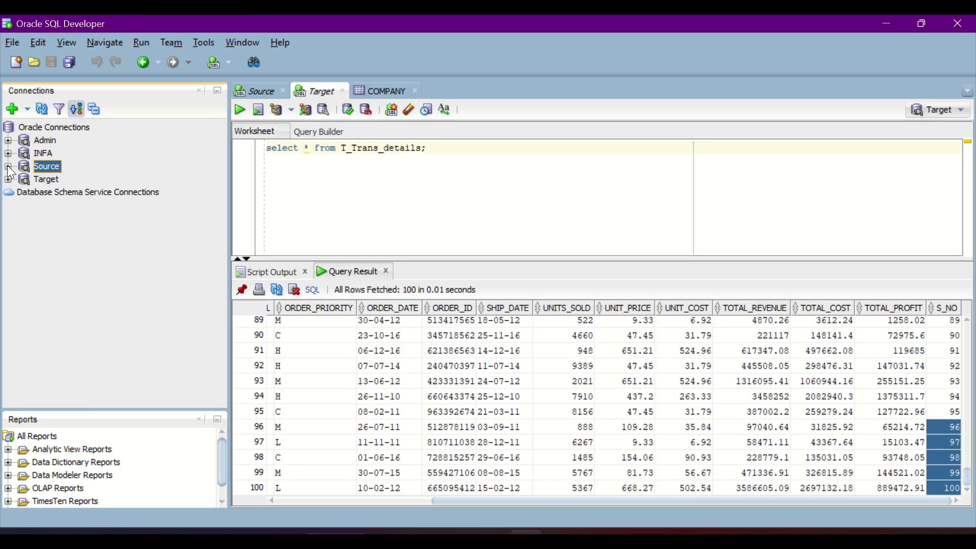
pyautogui.click(7, 179)
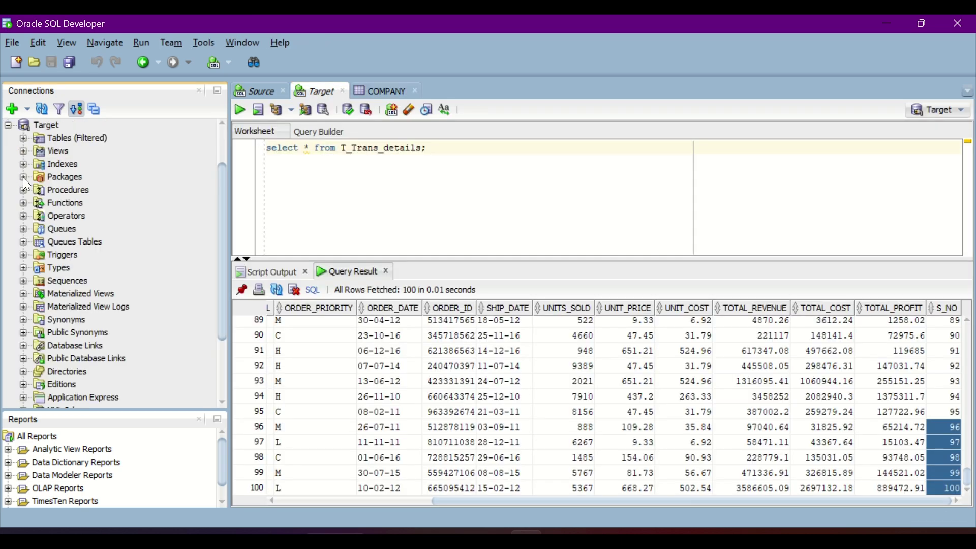
pyautogui.click(23, 138)
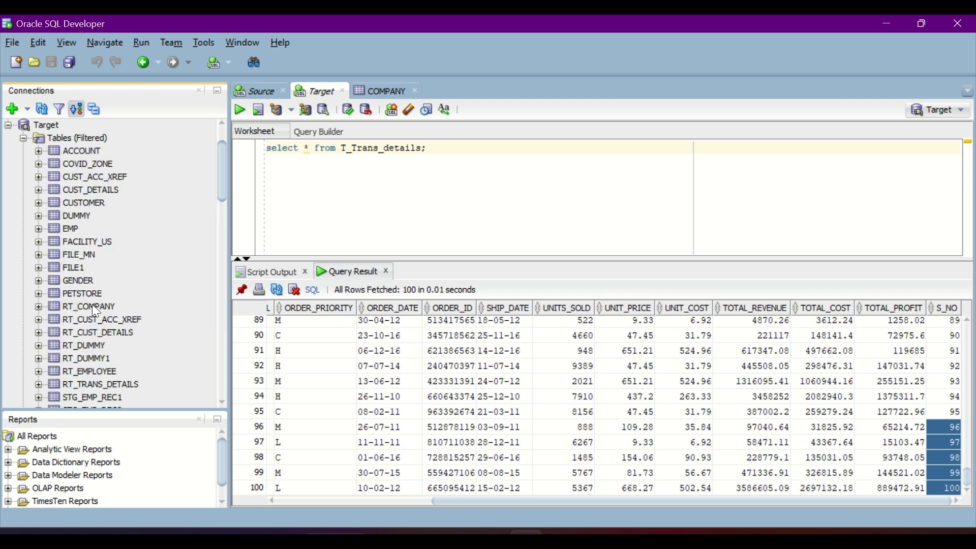
pyautogui.scroll(-4, 92, 304)
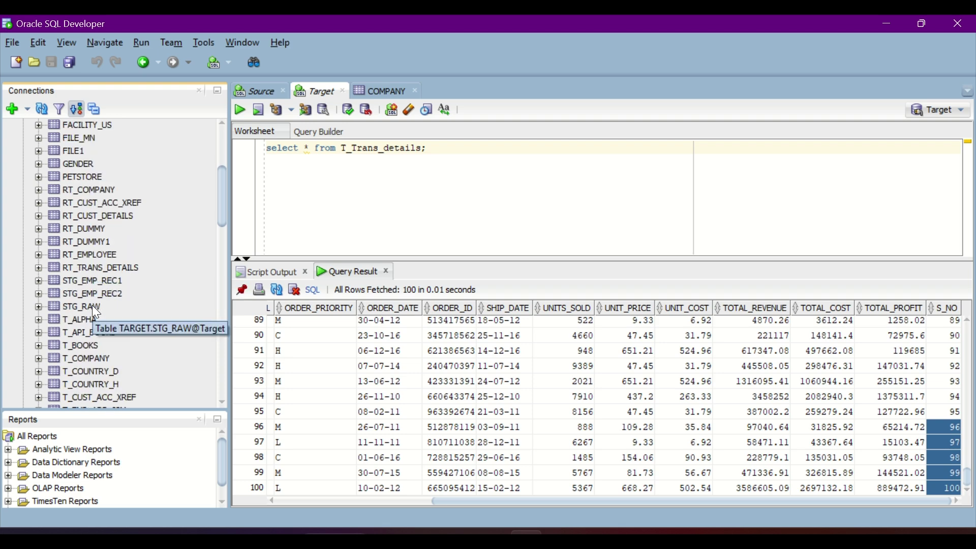
pyautogui.click(88, 318)
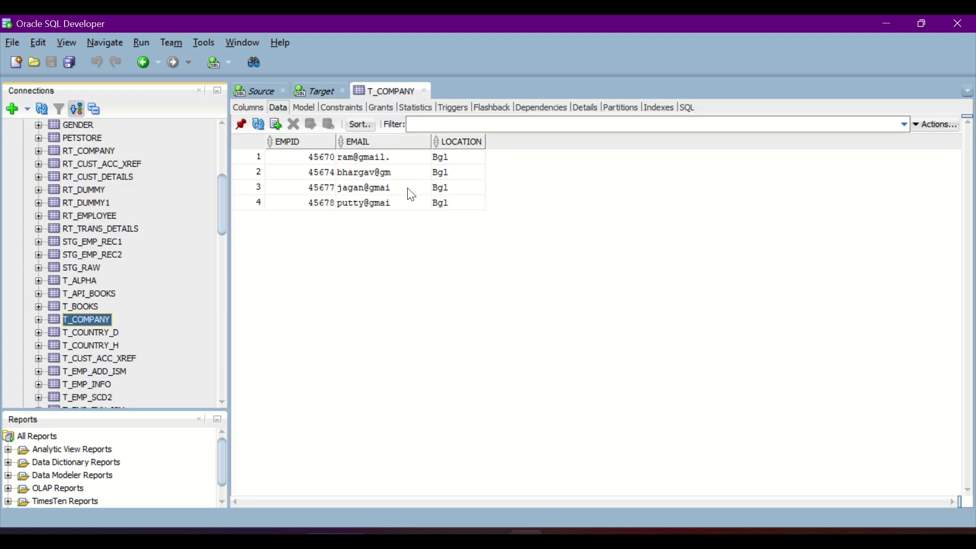
pyautogui.click(303, 162)
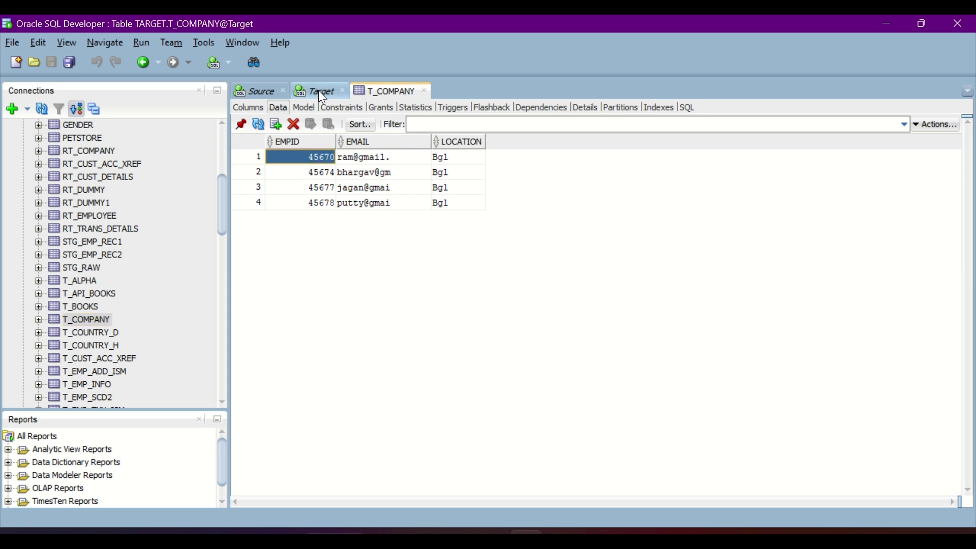
# Change the Source worksheet query to select all rows from company and run it.
pyautogui.click(264, 90)
pyautogui.doubleClick(387, 148)
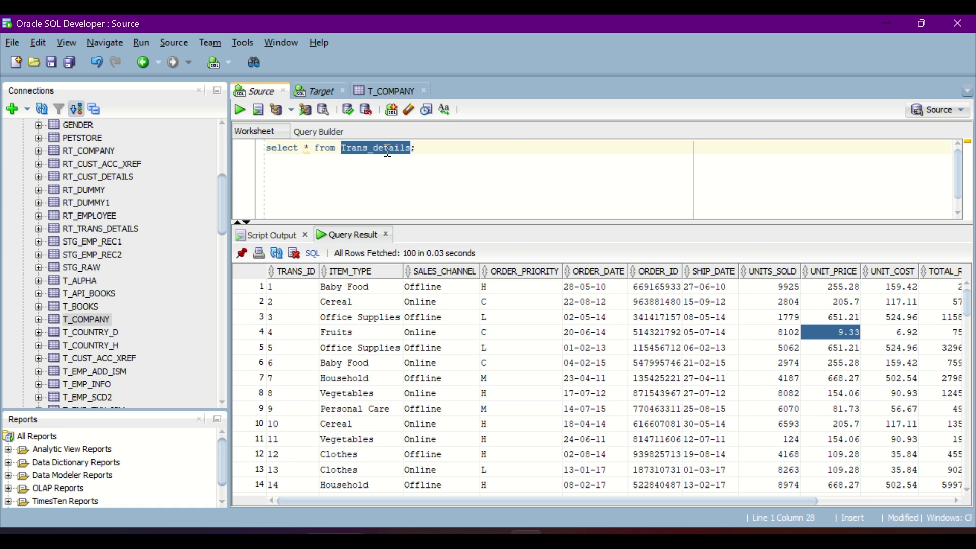
pyautogui.write('company')
pyautogui.hotkey('ctrl', 'Return')
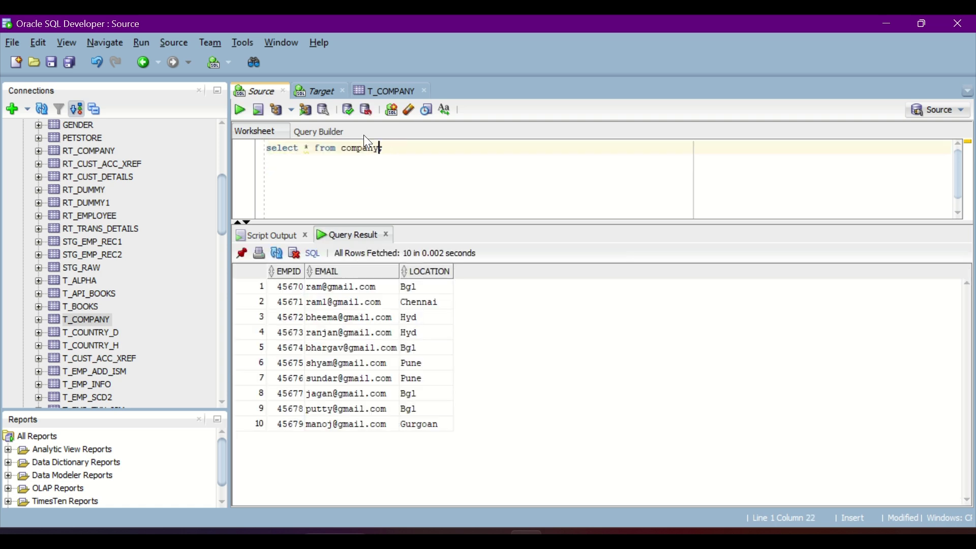
# In the Target worksheet, write and run an ALTER TABLE statement adding an Ename varchar2(10) column to T_company.
pyautogui.click(398, 94)
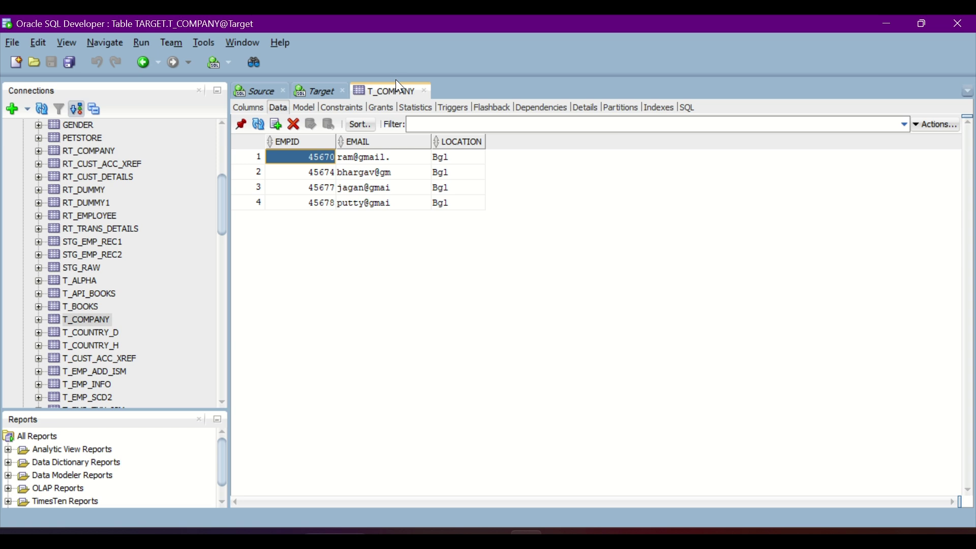
pyautogui.click(311, 89)
pyautogui.click(371, 170)
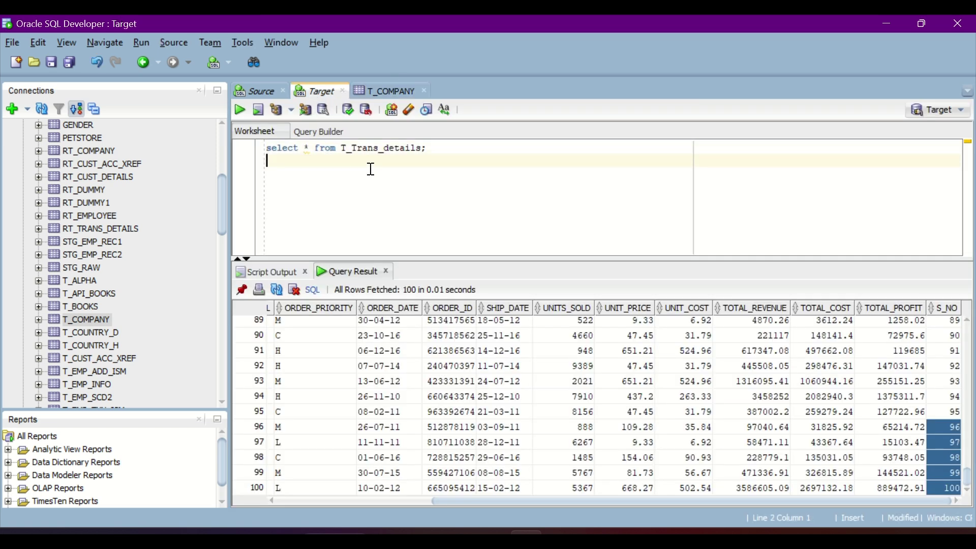
pyautogui.write('alter table ')
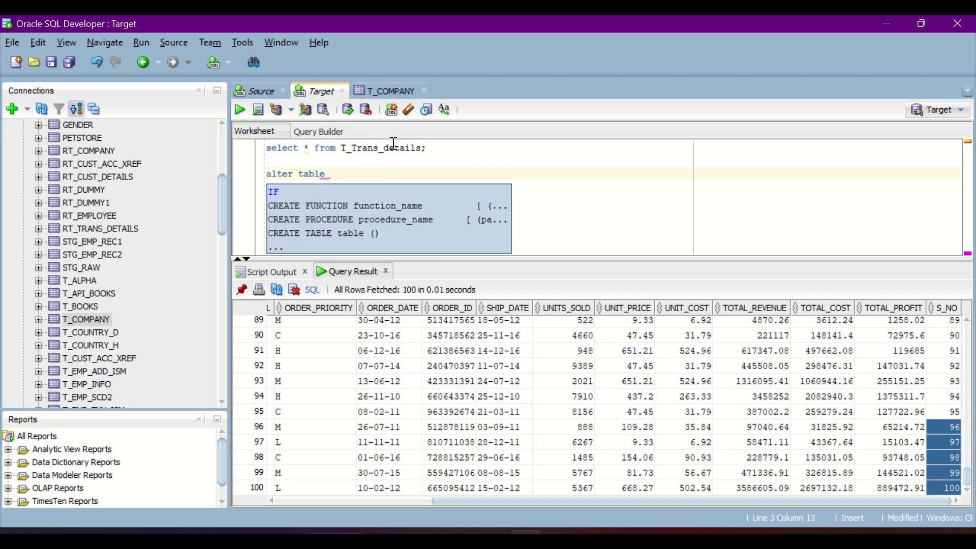
pyautogui.write('T_co')
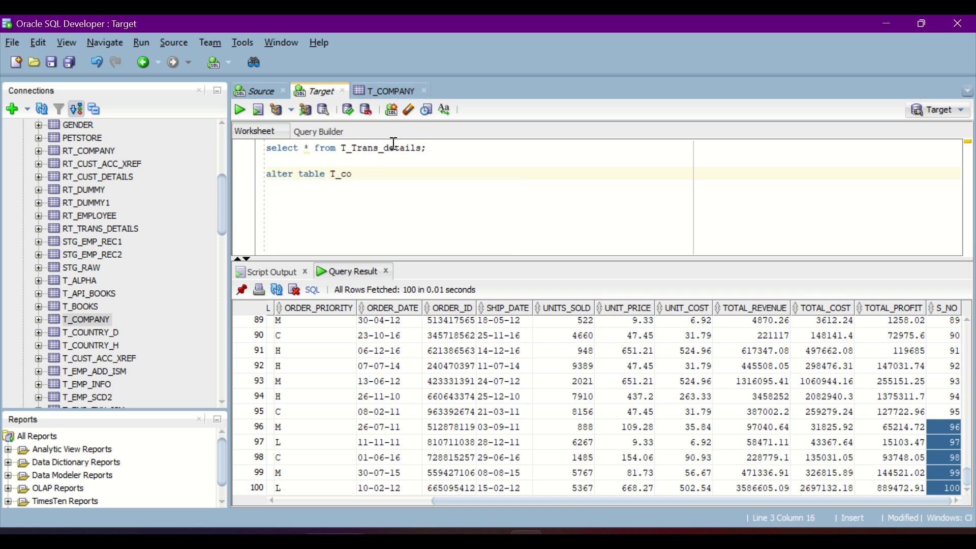
pyautogui.write('mpany add Ename varchar')
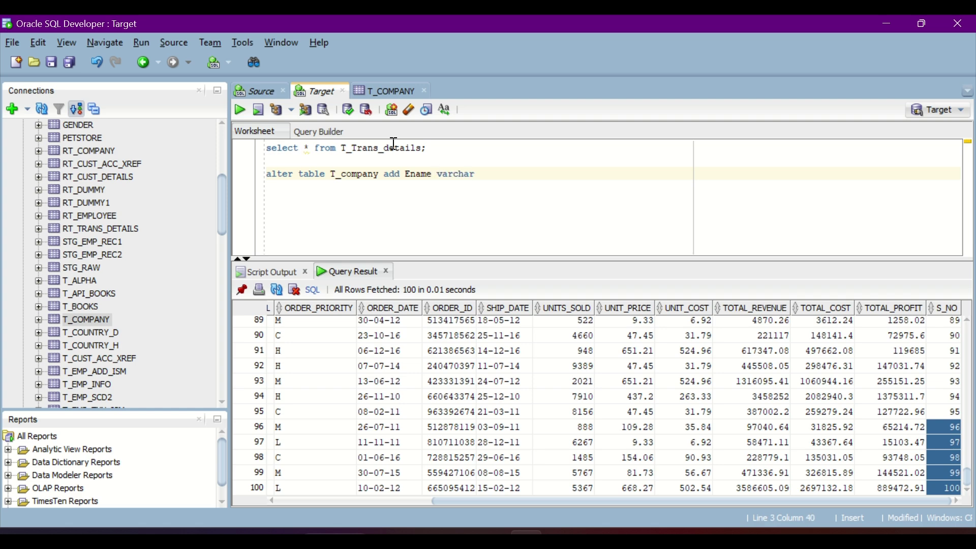
pyautogui.write('2(10);')
pyautogui.hotkey('ctrl', 'Return')
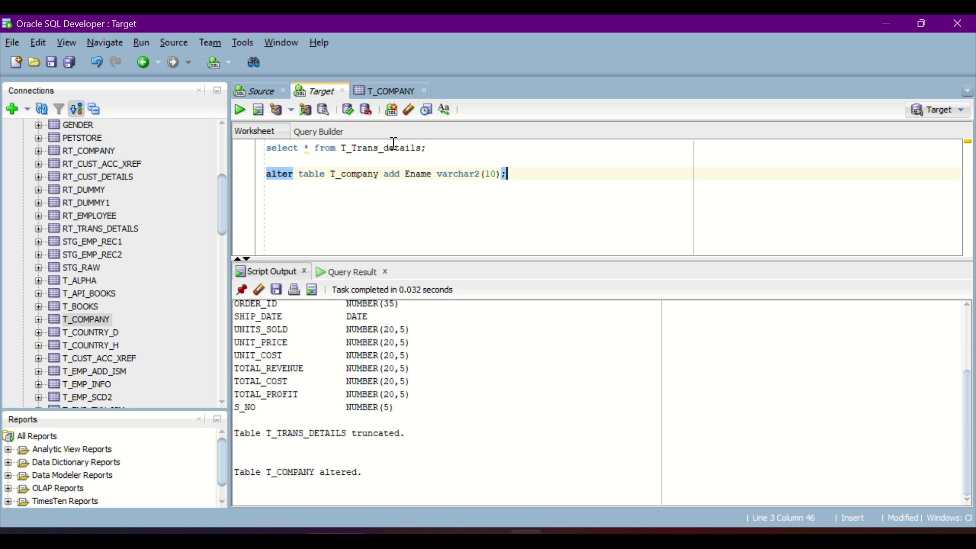
# Change the Target worksheet's select query to read from T_company, run it, and return to the T_COMPANY table data.
pyautogui.press('Up')
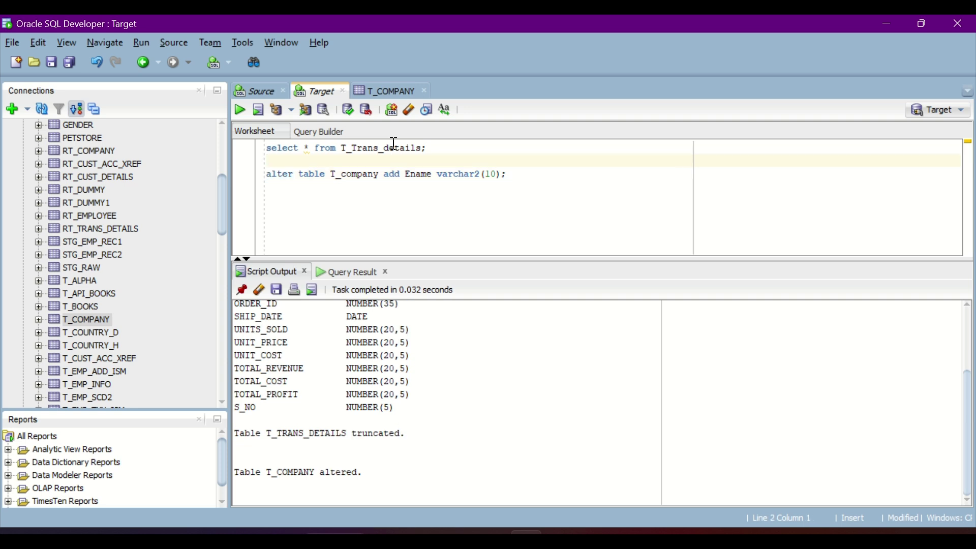
pyautogui.moveTo(352, 148); pyautogui.dragTo(420, 149)
pyautogui.write('company')
pyautogui.hotkey('ctrl', 'Return')
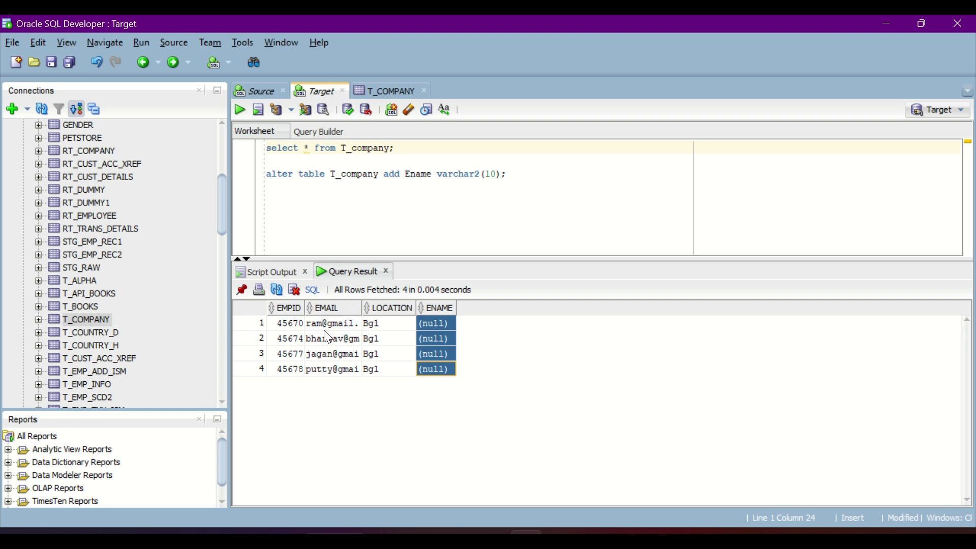
pyautogui.click(380, 88)
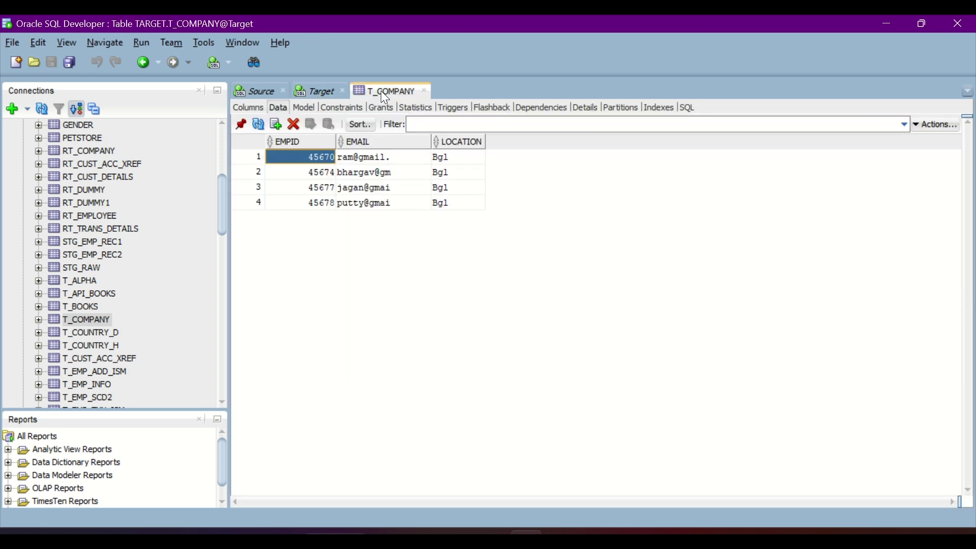
# Switch to Informatica Data Integration in the browser, then save and close the m_expression_seq_trans mapping.
pyautogui.click(559, 533)
pyautogui.click(595, 475)
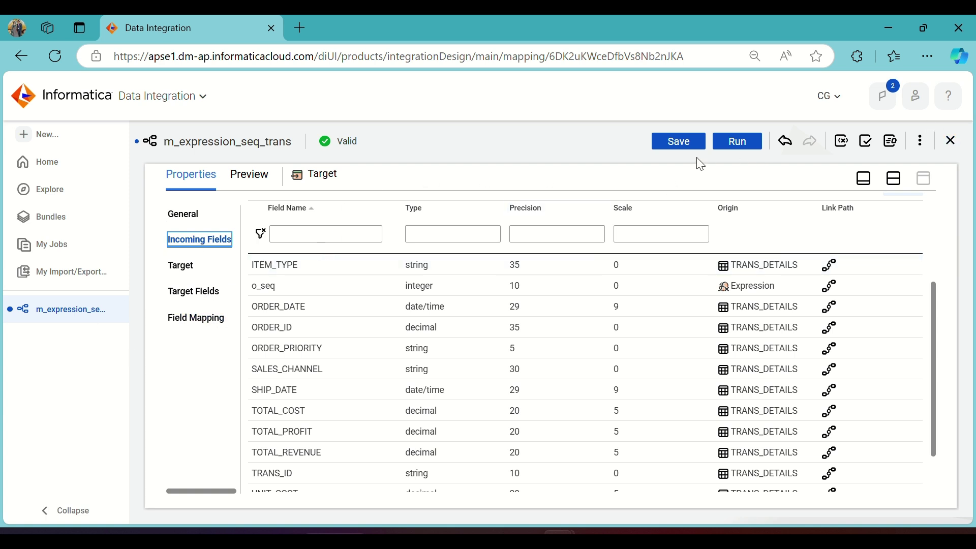
pyautogui.click(680, 148)
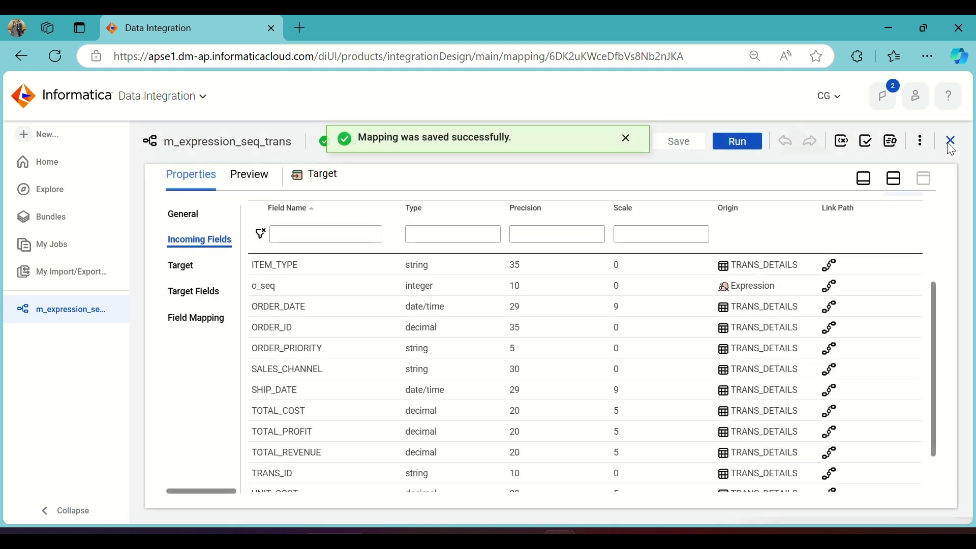
pyautogui.click(950, 144)
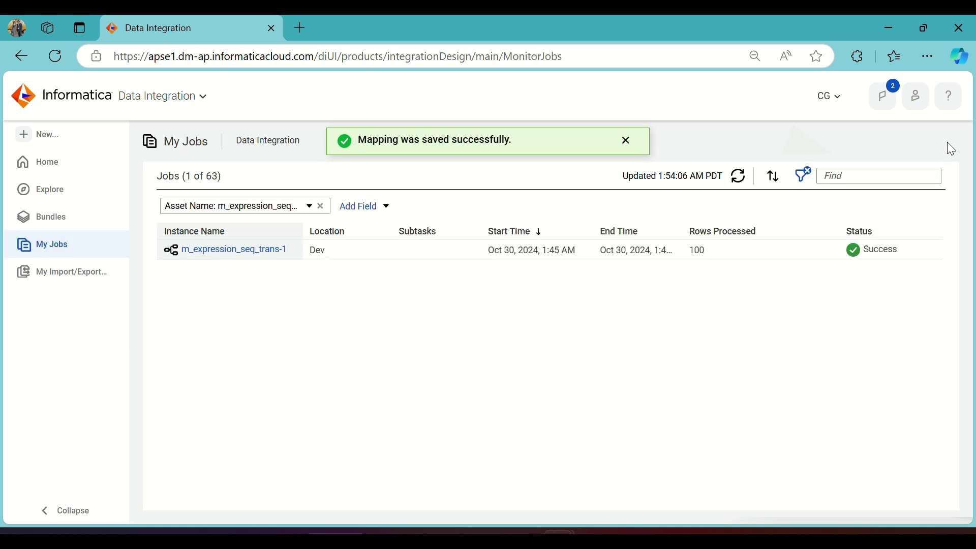
# Create a new mapping in the Dev location and name it m_emp_name_extract.
pyautogui.click(41, 133)
pyautogui.click(244, 243)
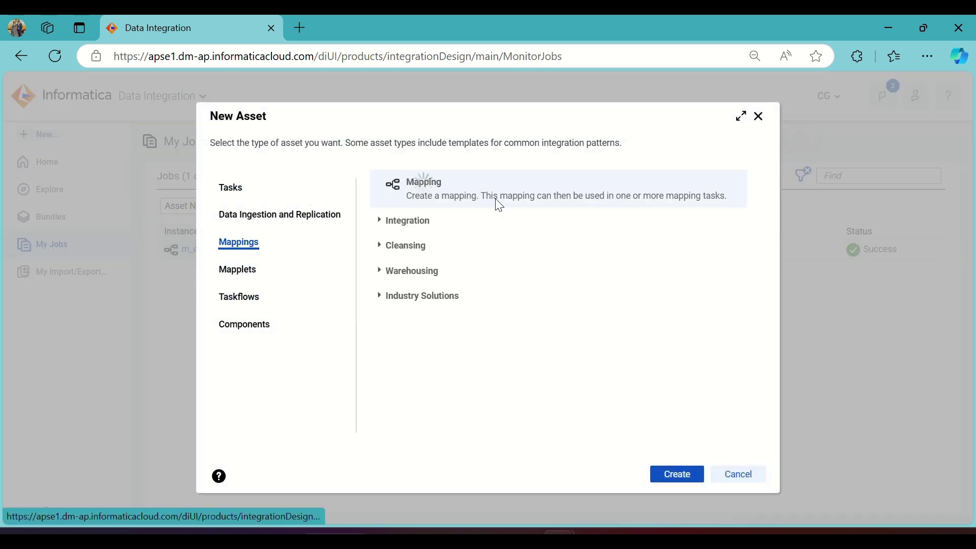
pyautogui.click(680, 478)
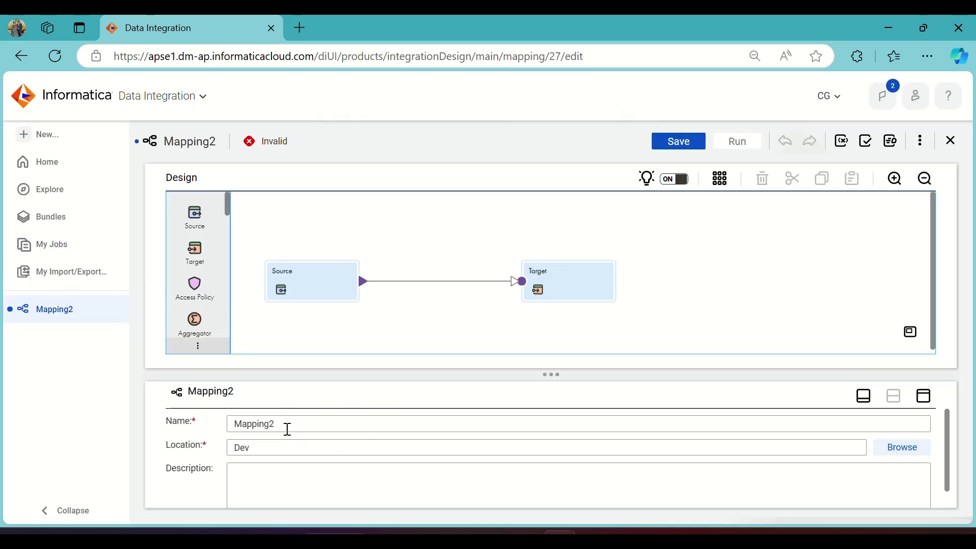
pyautogui.moveTo(285, 429); pyautogui.dragTo(191, 427)
pyautogui.write('m')
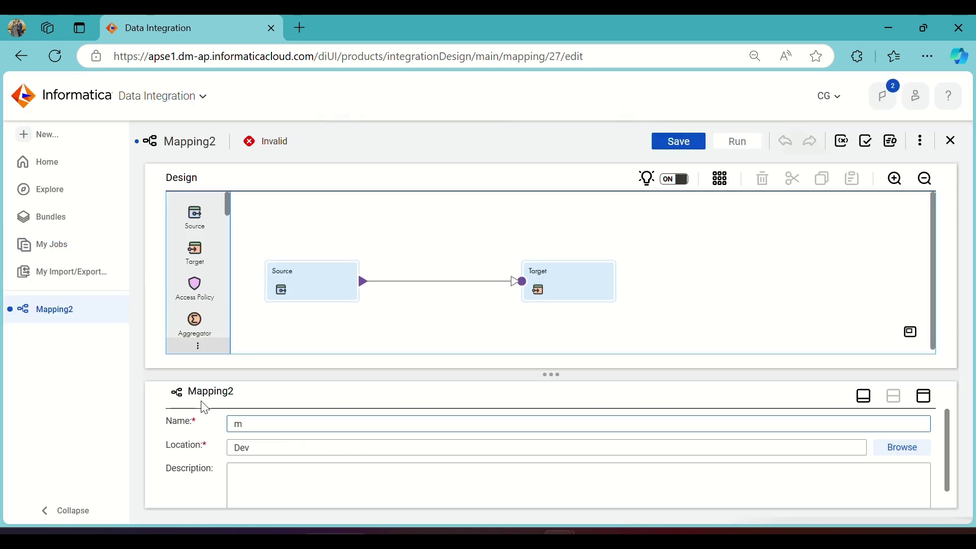
pyautogui.write('_emp')
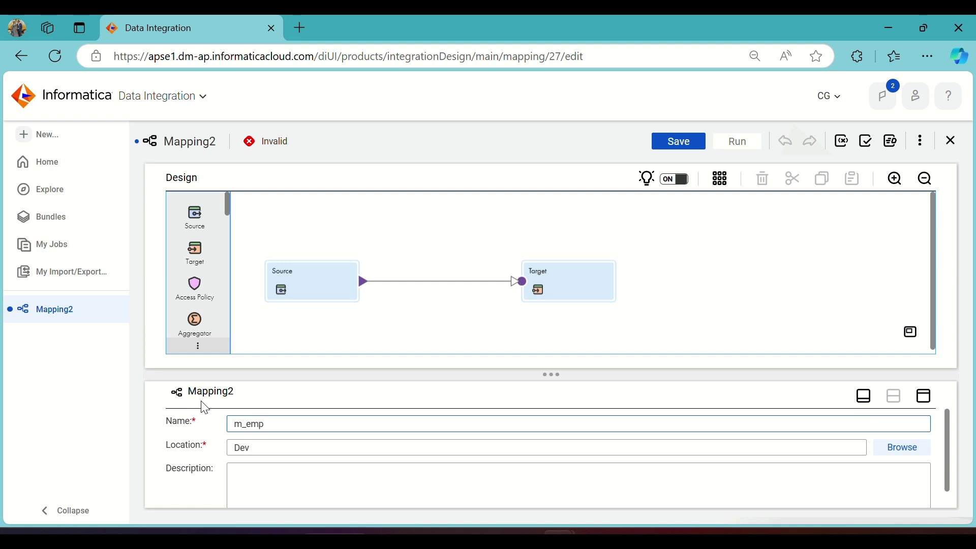
pyautogui.write('_name_extract')
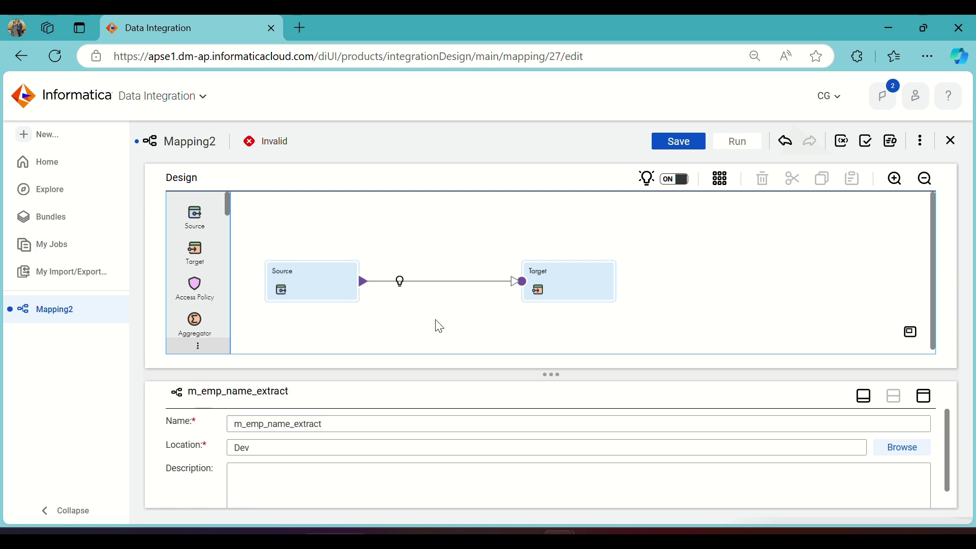
# Configure the Source transformation with the Source (Oracle) connection and the COMPANY table as a single object, and review its fields.
pyautogui.click(298, 291)
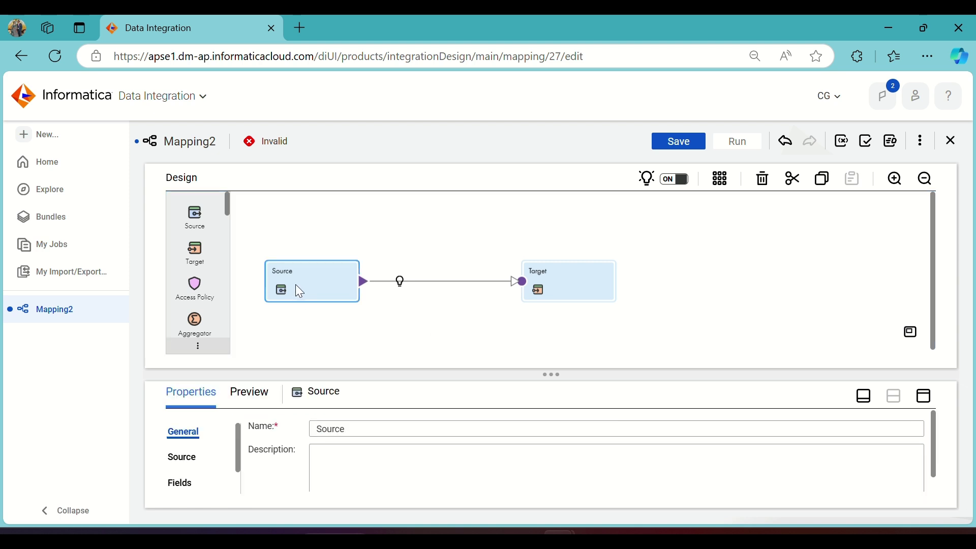
pyautogui.click(924, 396)
pyautogui.click(189, 248)
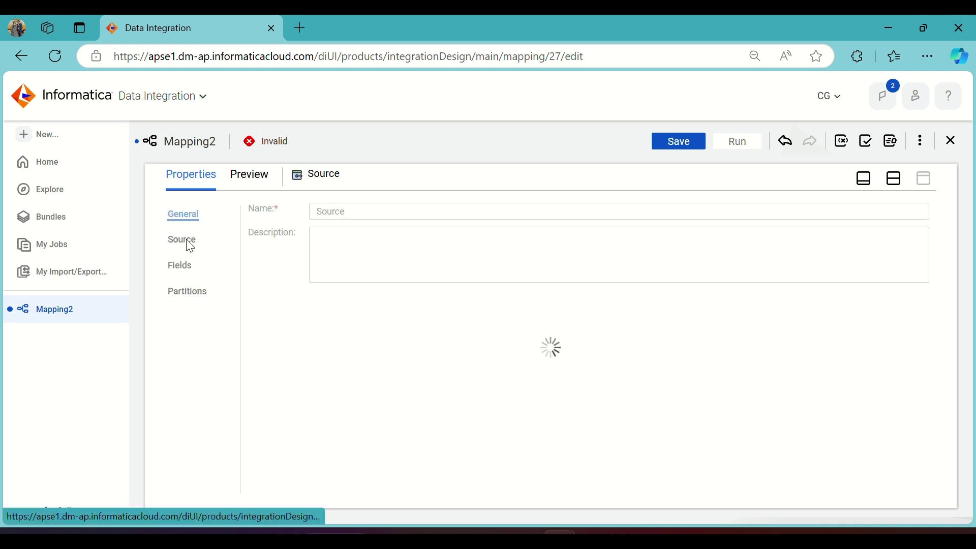
pyautogui.click(461, 268)
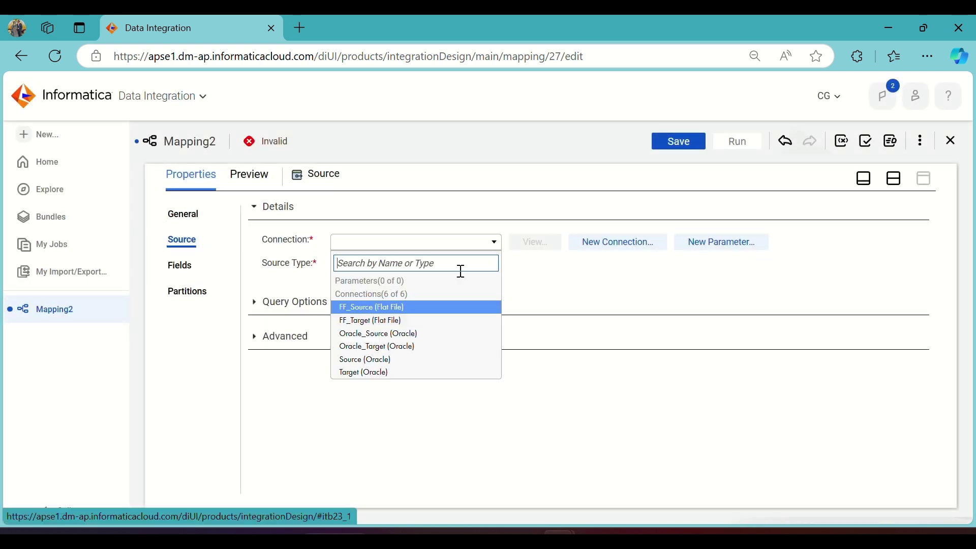
pyautogui.click(386, 361)
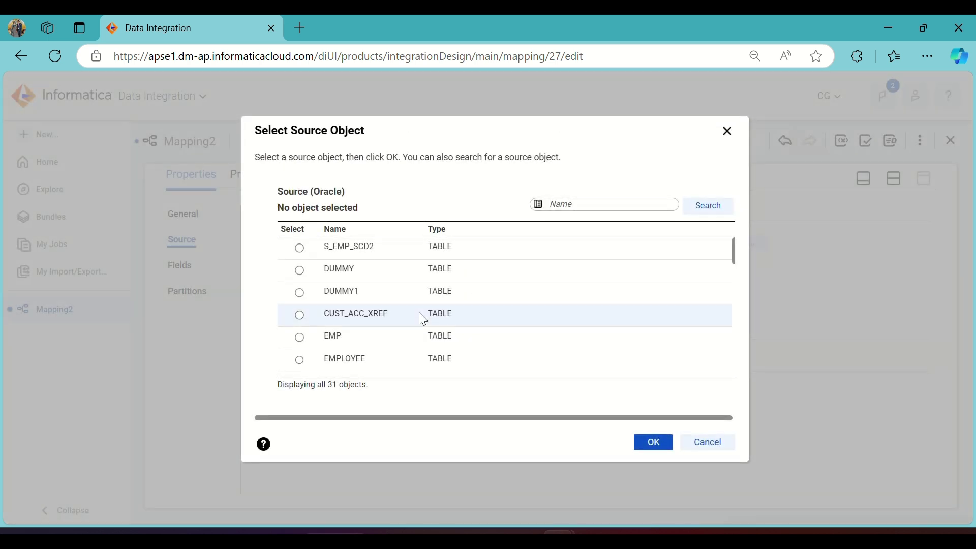
pyautogui.scroll(-6, 385, 305)
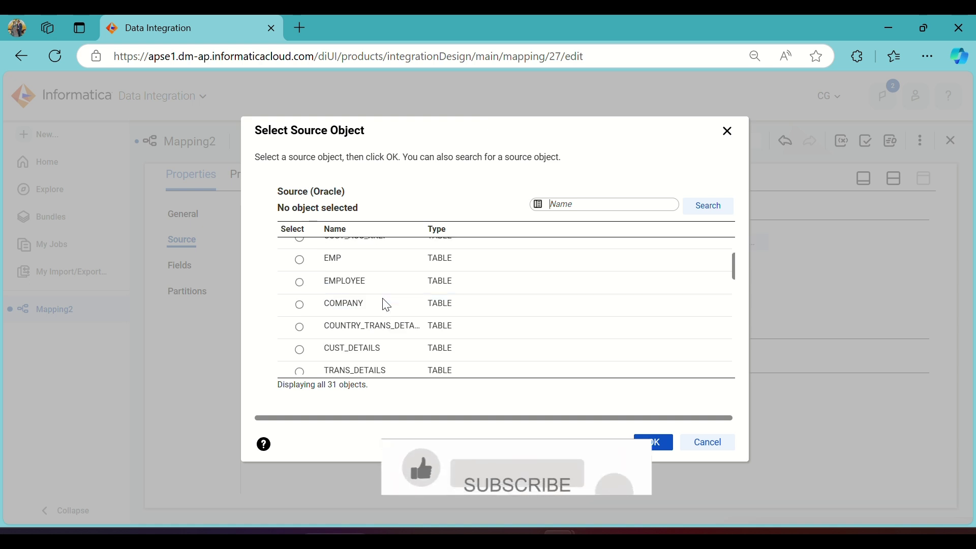
pyautogui.scroll(3, 385, 305)
pyautogui.click(380, 308)
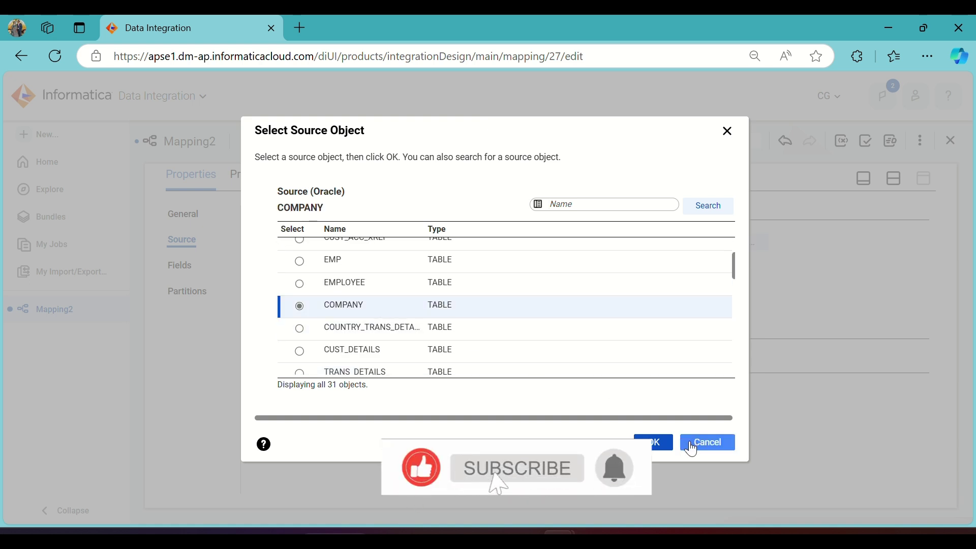
pyautogui.click(656, 443)
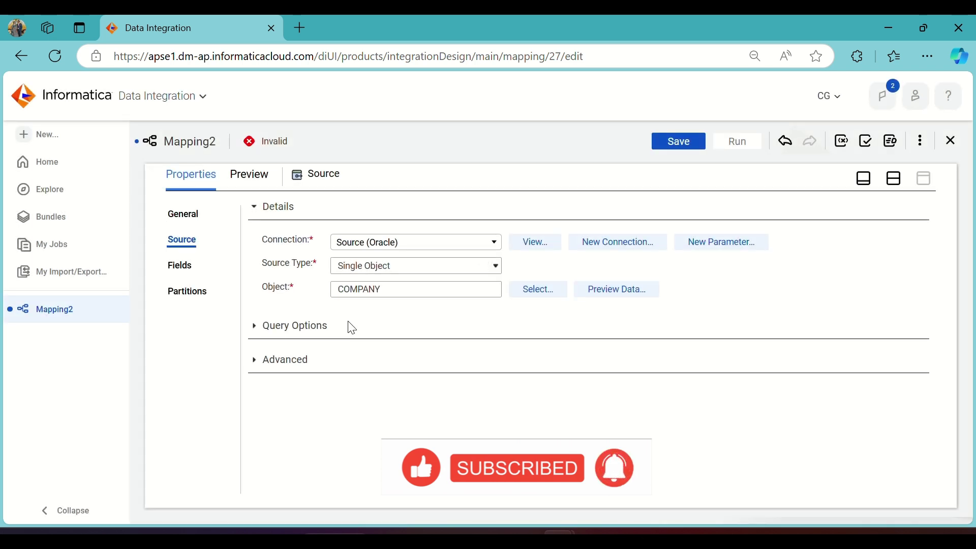
pyautogui.click(180, 265)
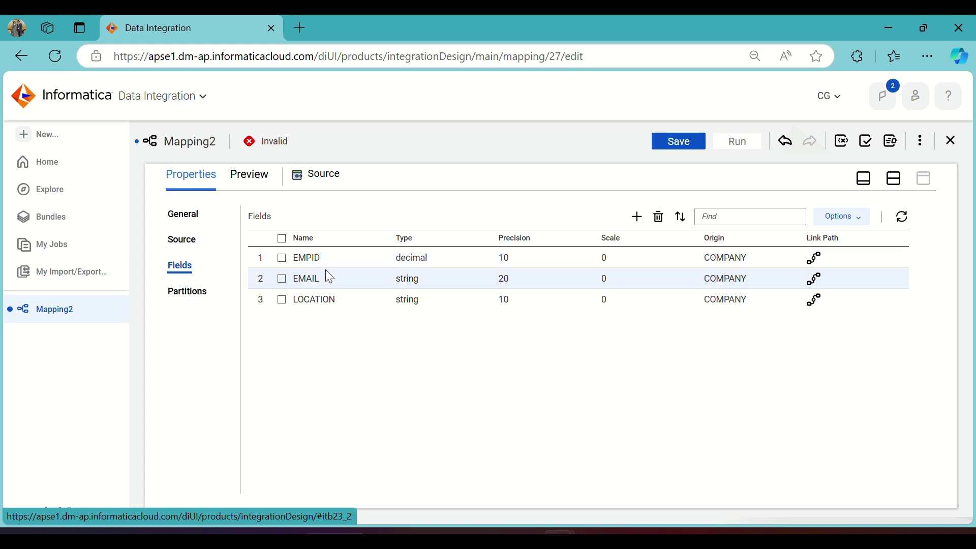
pyautogui.click(183, 240)
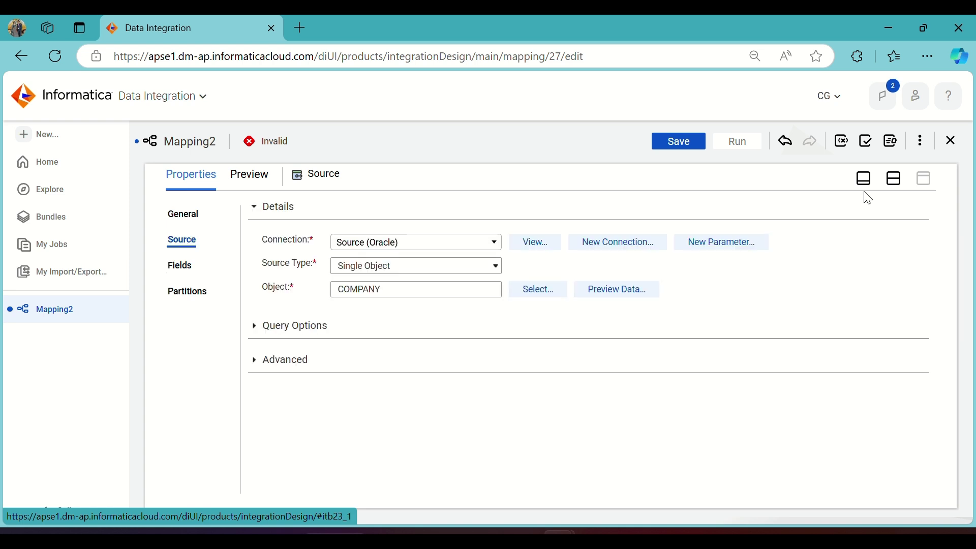
# Insert an Expression transformation between Source and Target and check its incoming fields.
pyautogui.click(894, 182)
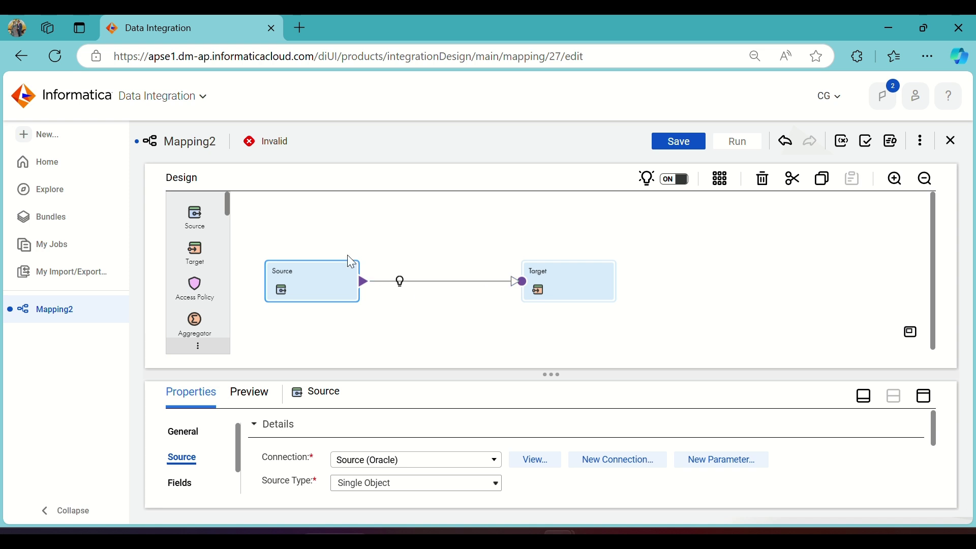
pyautogui.click(401, 281)
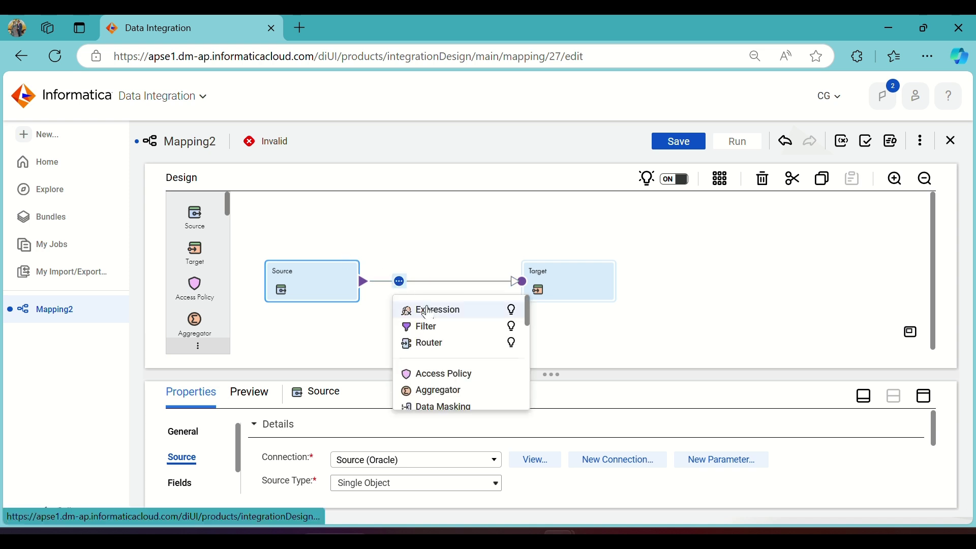
pyautogui.click(431, 309)
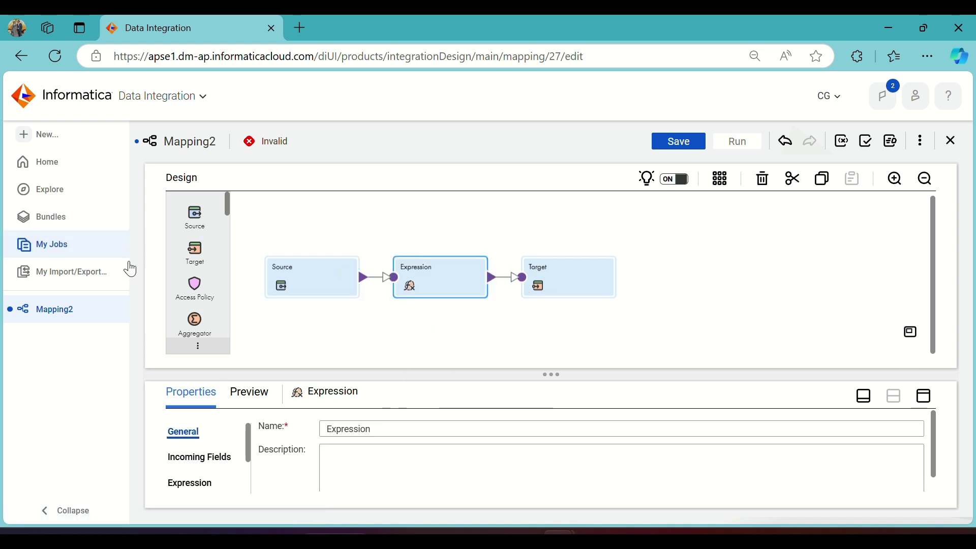
pyautogui.click(929, 400)
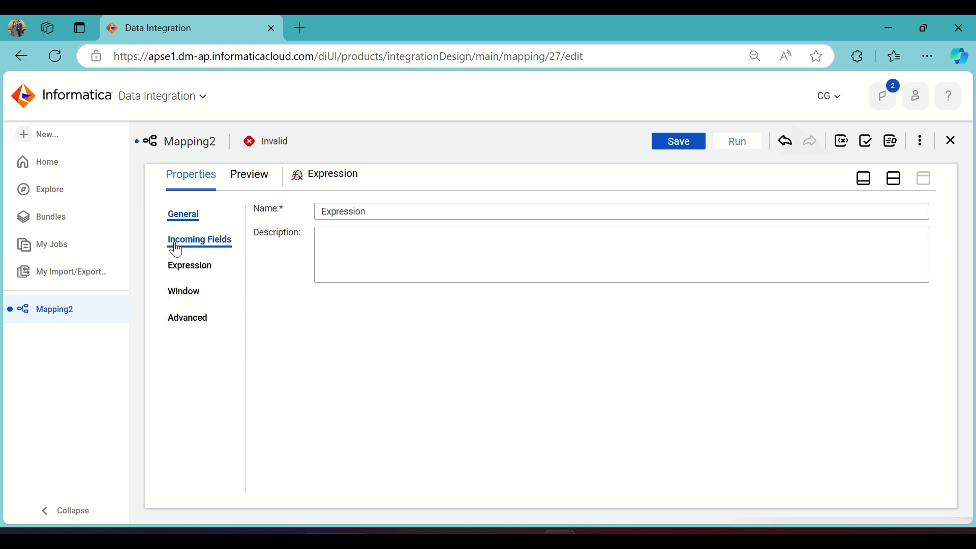
pyautogui.click(184, 266)
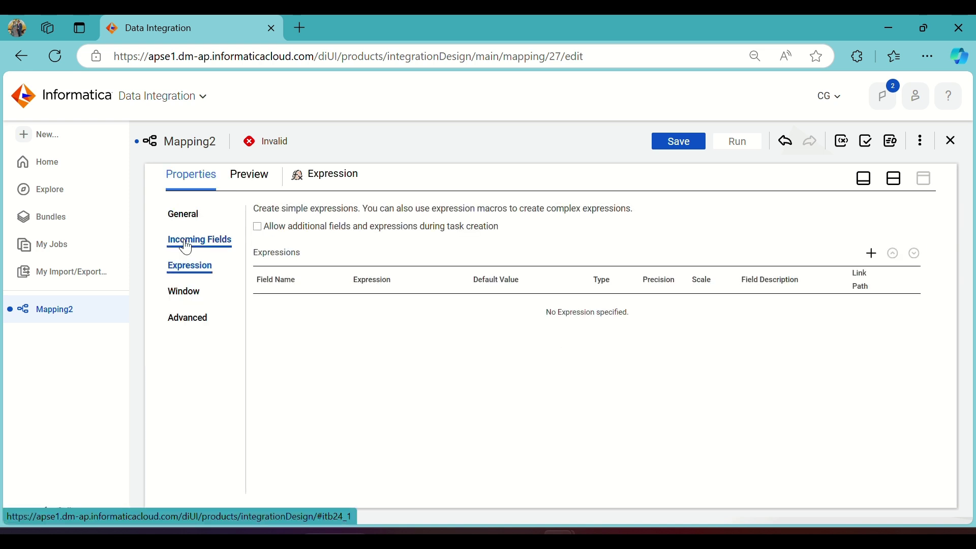
pyautogui.click(193, 240)
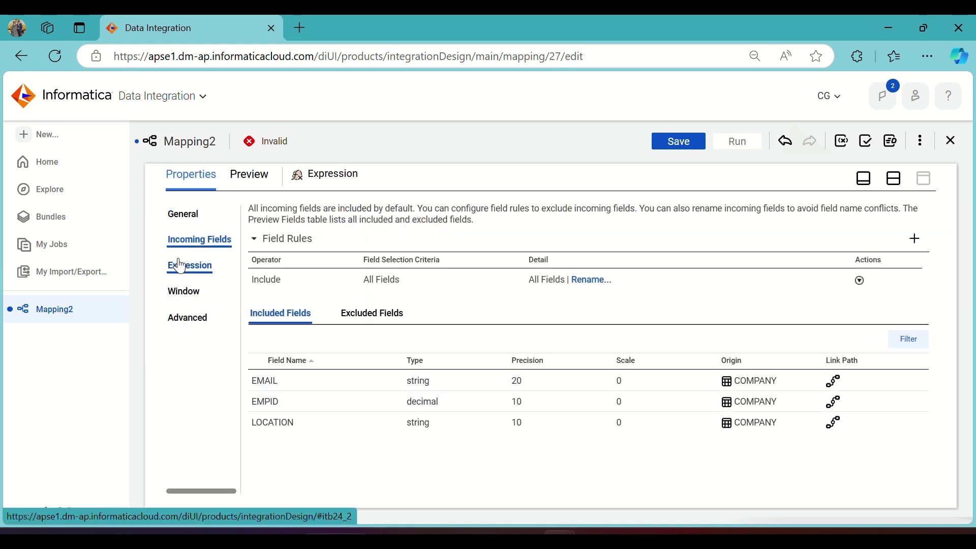
# Add a string variable field named V_ENAME with precision 30 to the Expression transformation.
pyautogui.click(180, 265)
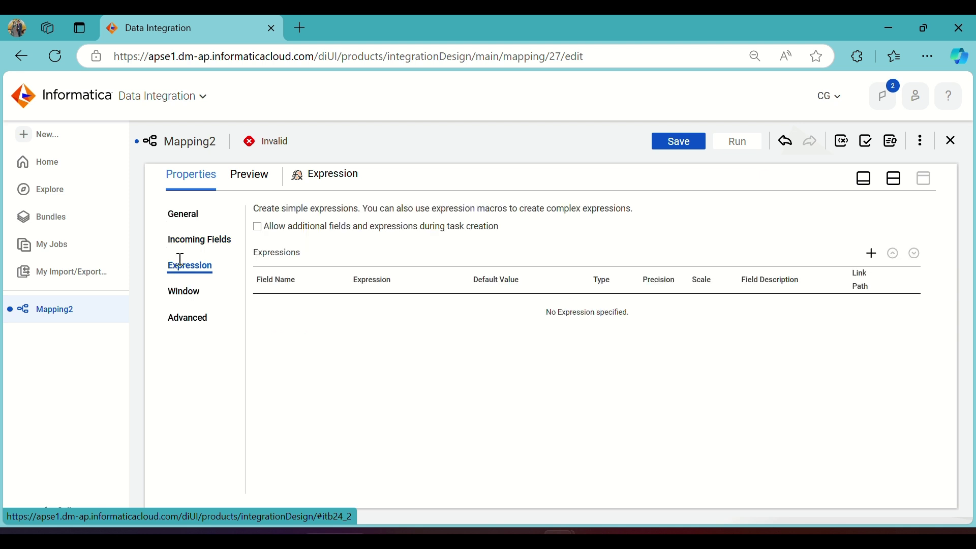
pyautogui.click(872, 254)
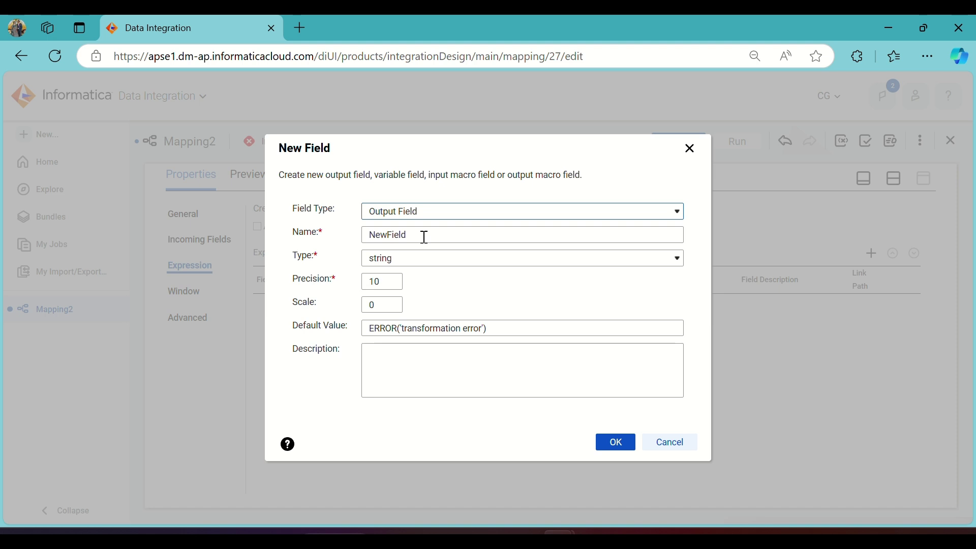
pyautogui.click(407, 212)
pyautogui.click(404, 250)
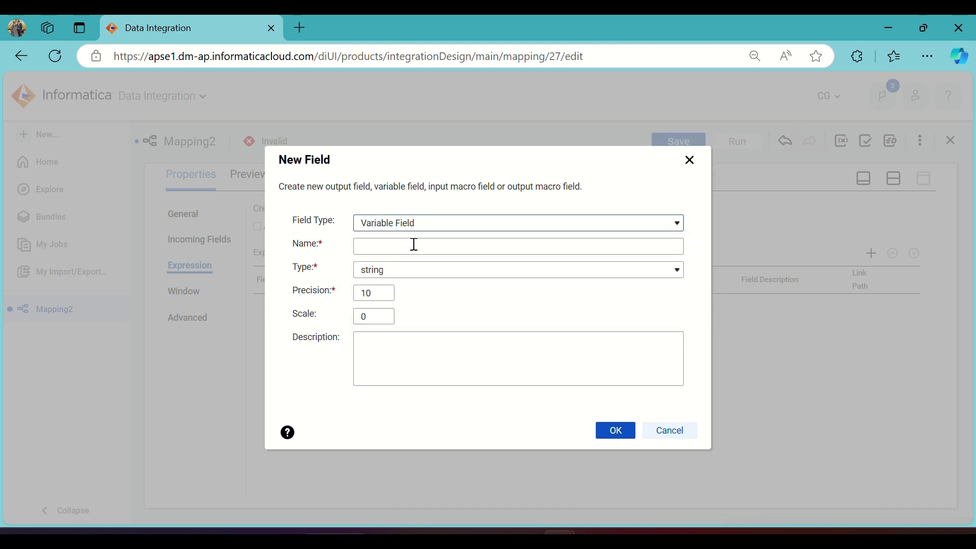
pyautogui.click(404, 250)
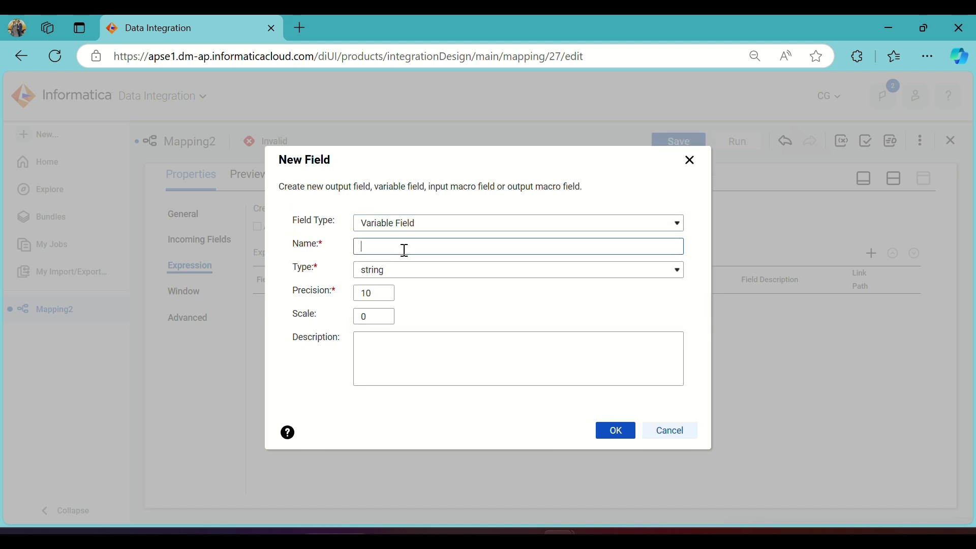
pyautogui.write('ENAME')
pyautogui.press('Home')
pyautogui.write('V_')
pyautogui.doubleClick(374, 291)
pyautogui.write('3')
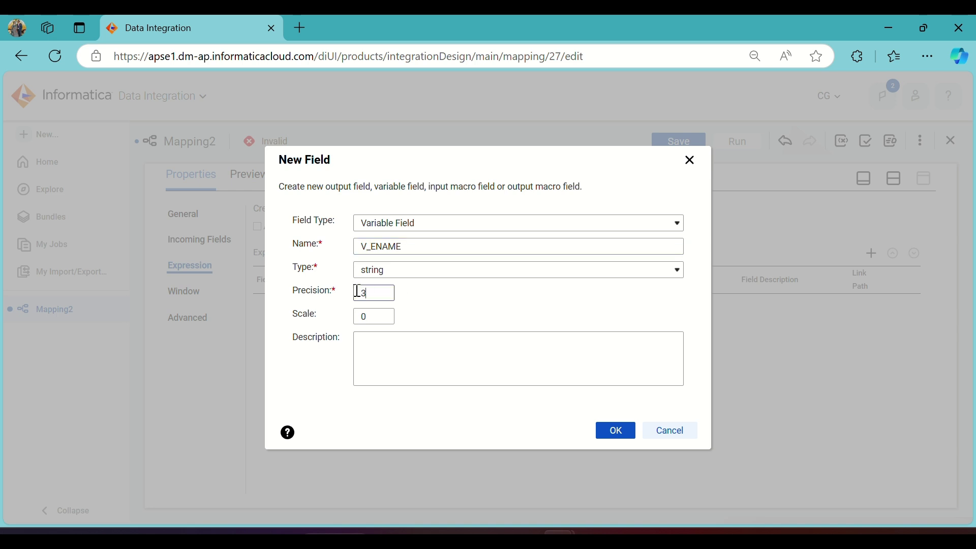
pyautogui.click(622, 435)
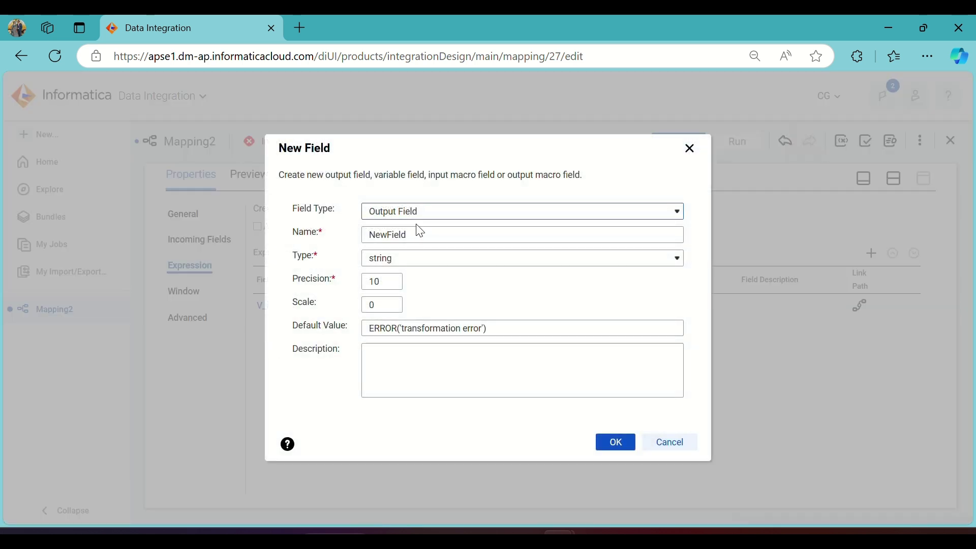
# Add a string output field named o_ENAME with precision 30 to the Expression transformation.
pyautogui.moveTo(420, 231); pyautogui.dragTo(351, 241)
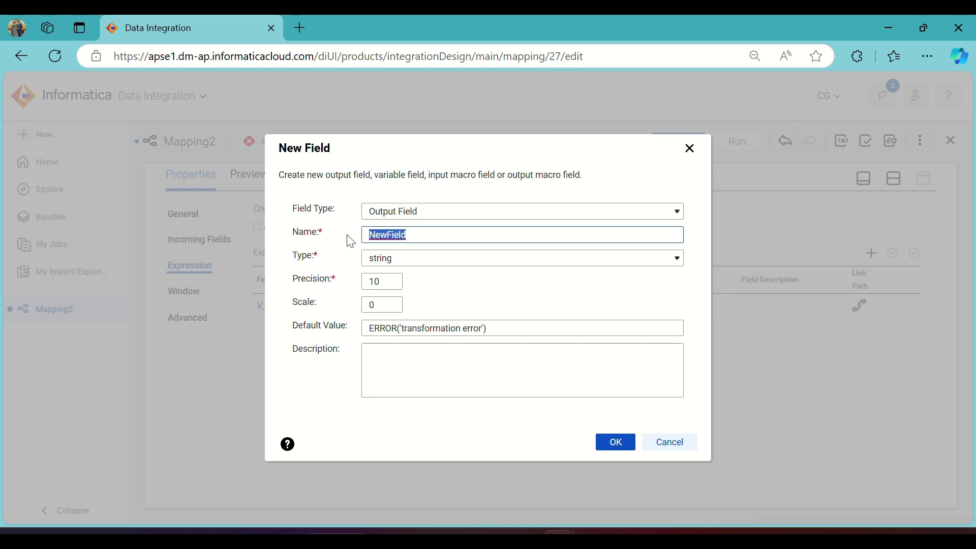
pyautogui.write('o_ENAME')
pyautogui.doubleClick(382, 281)
pyautogui.write('3')
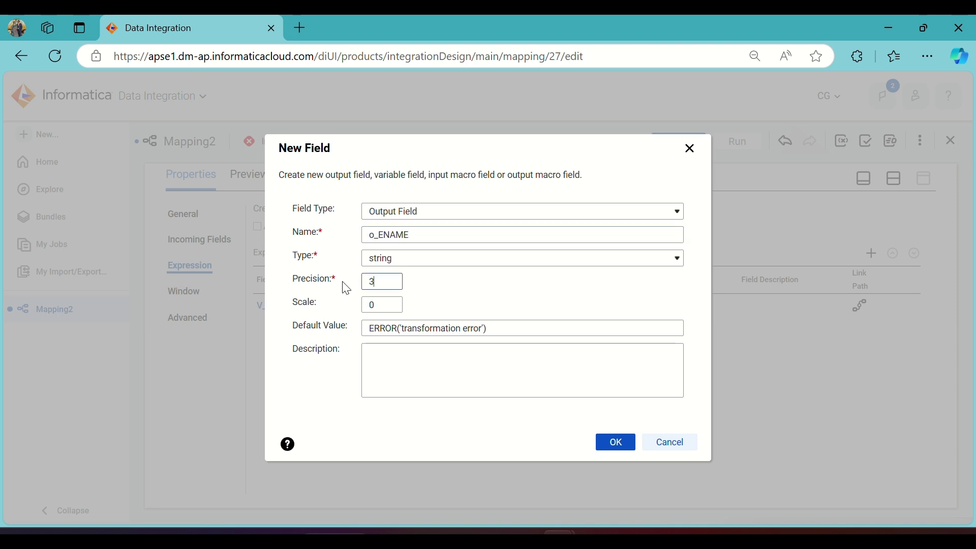
pyautogui.click(615, 446)
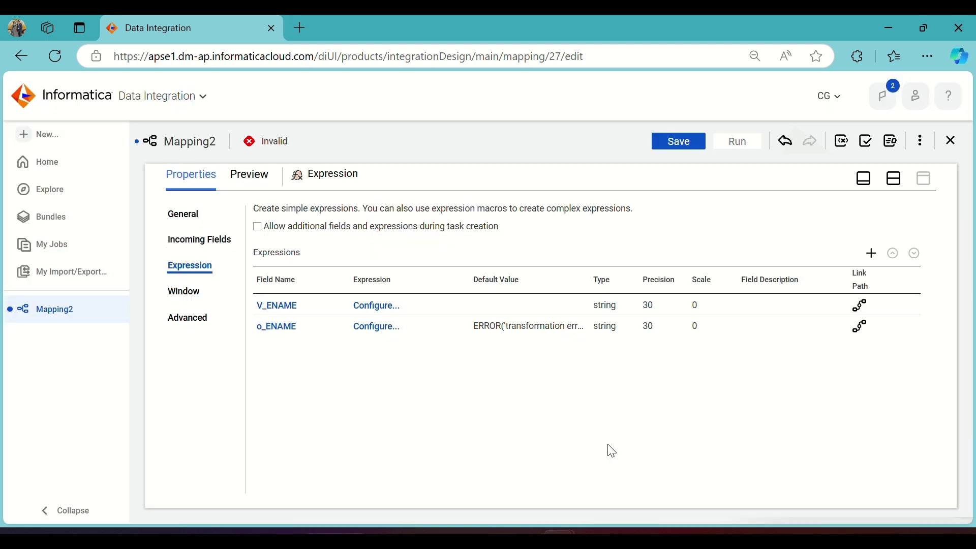
# Enter substr(EMAIL,1,instr(EMAIL,'@')) as the V_ENAME expression and validate it.
pyautogui.click(380, 308)
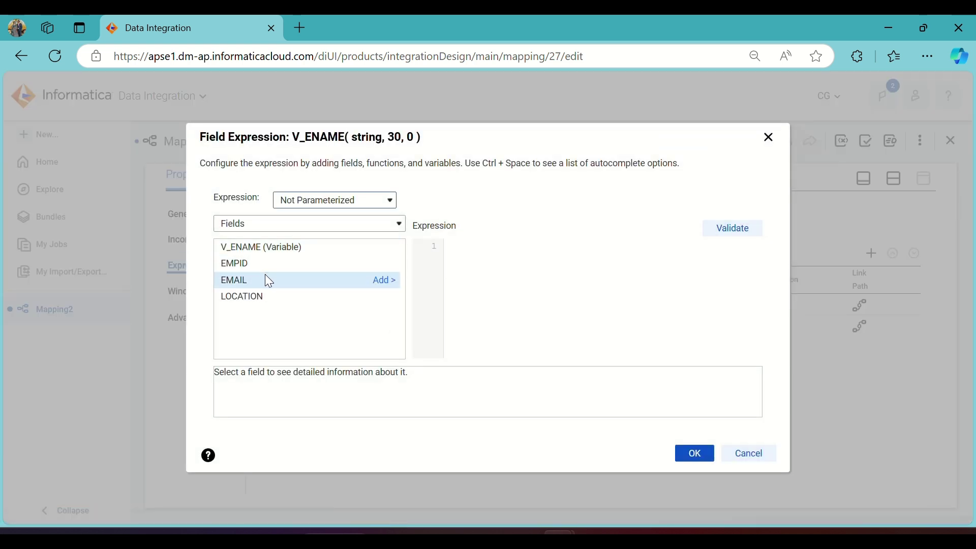
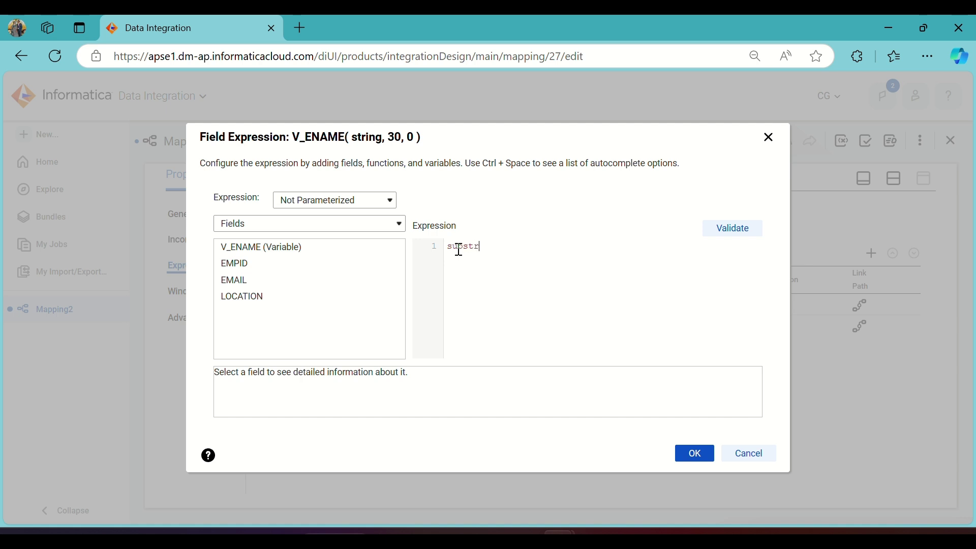
pyautogui.click(383, 280)
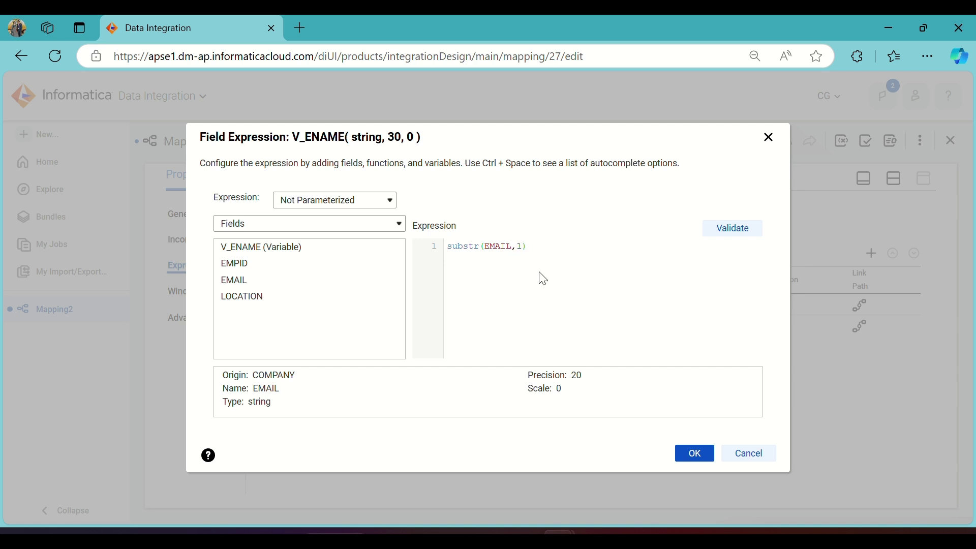
pyautogui.write(',1,instr(')
pyautogui.click(390, 279)
pyautogui.click(744, 229)
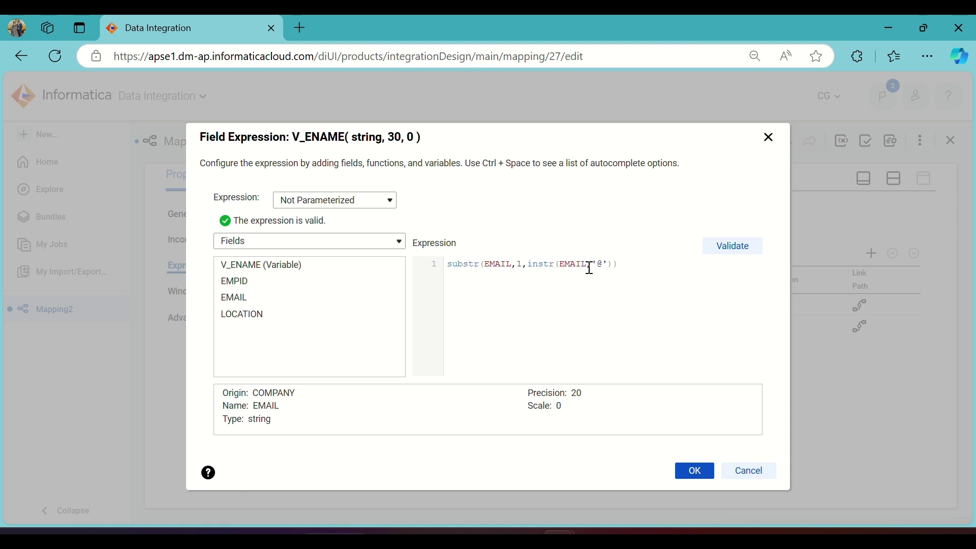
# Copy the V_ENAME expression into the Source worksheet in Oracle SQL Developer, below the existing company query.
pyautogui.moveTo(620, 264); pyautogui.dragTo(464, 260)
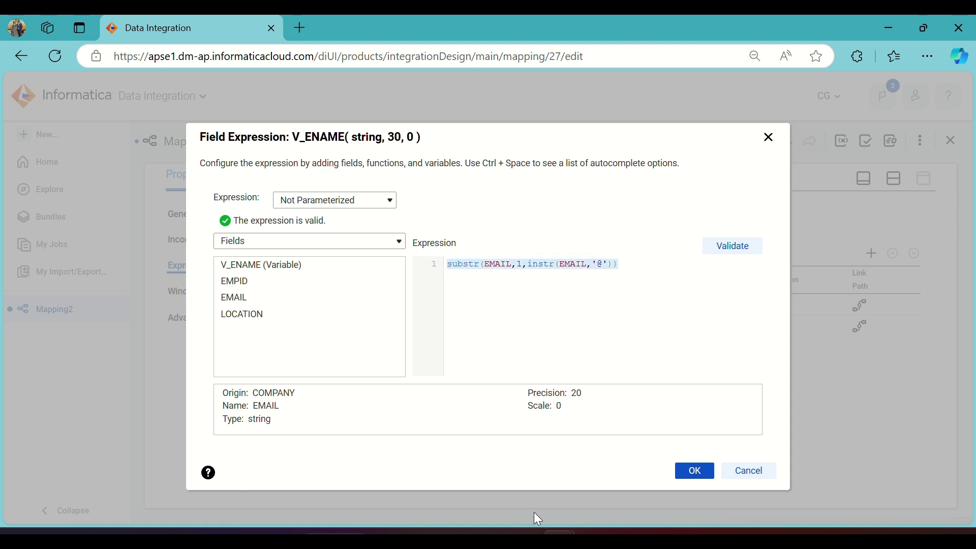
pyautogui.click(527, 535)
pyautogui.click(313, 90)
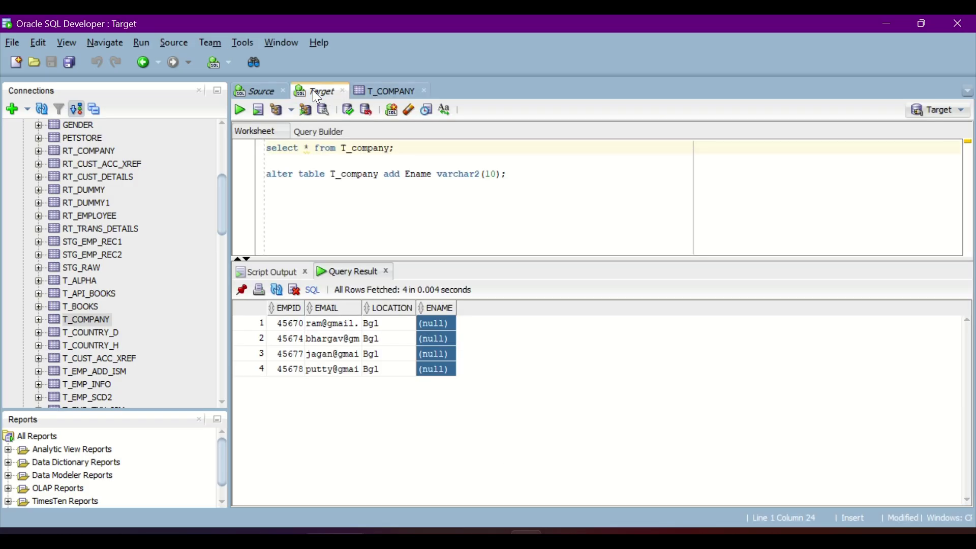
pyautogui.click(252, 90)
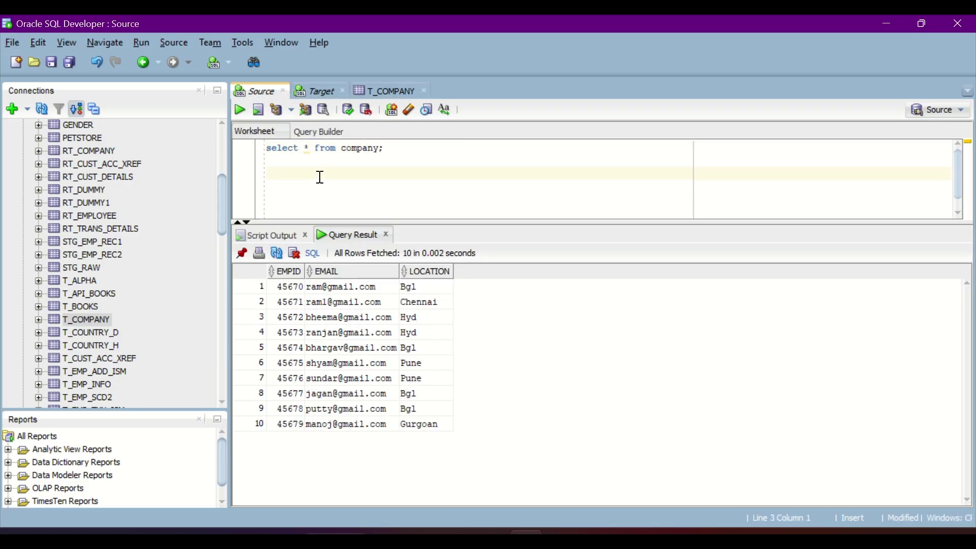
pyautogui.write("substr(EMAIL,1,instr(EMAIL,'@'))")
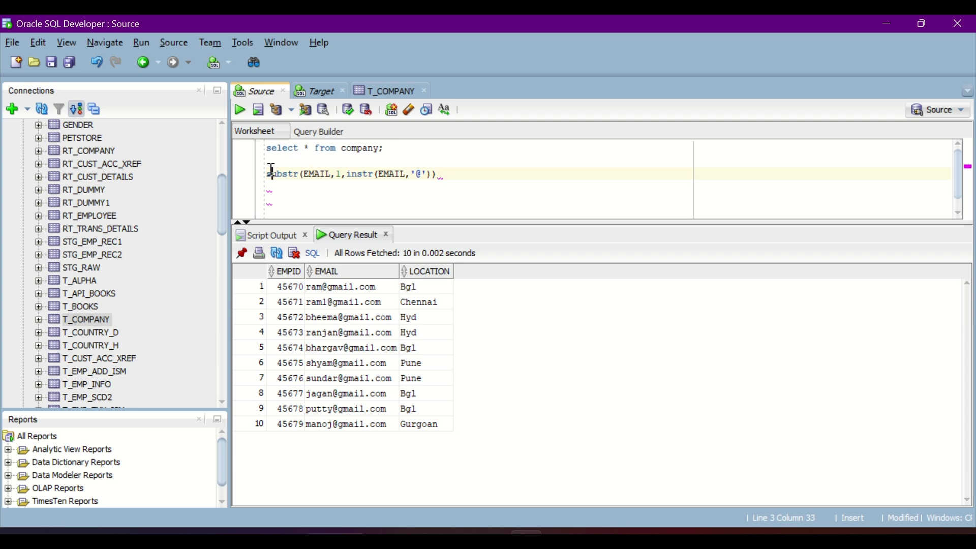
# Complete the query as select empid,email,substr(EMAIL,1,instr(EMAIL,'@')) as ename from company; and run it.
pyautogui.write('select')
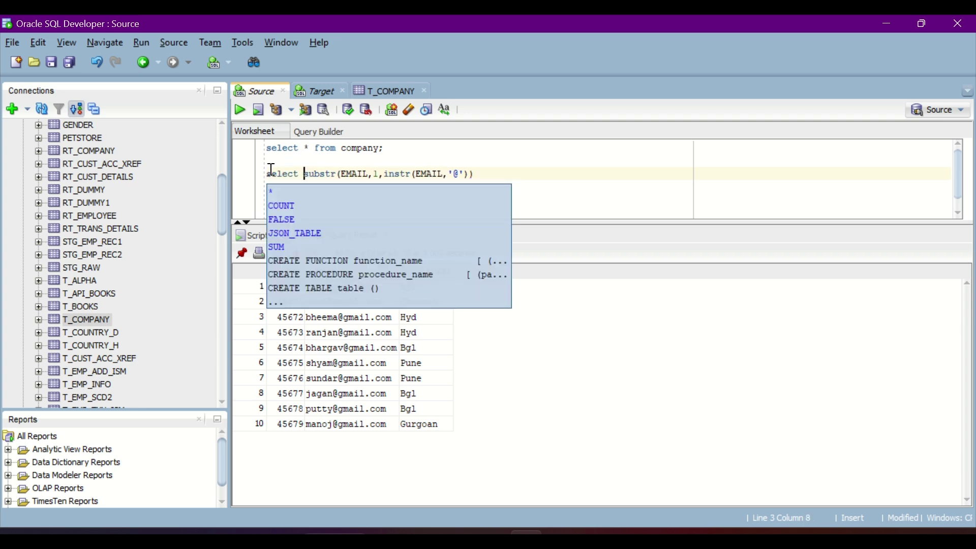
pyautogui.write(' empid')
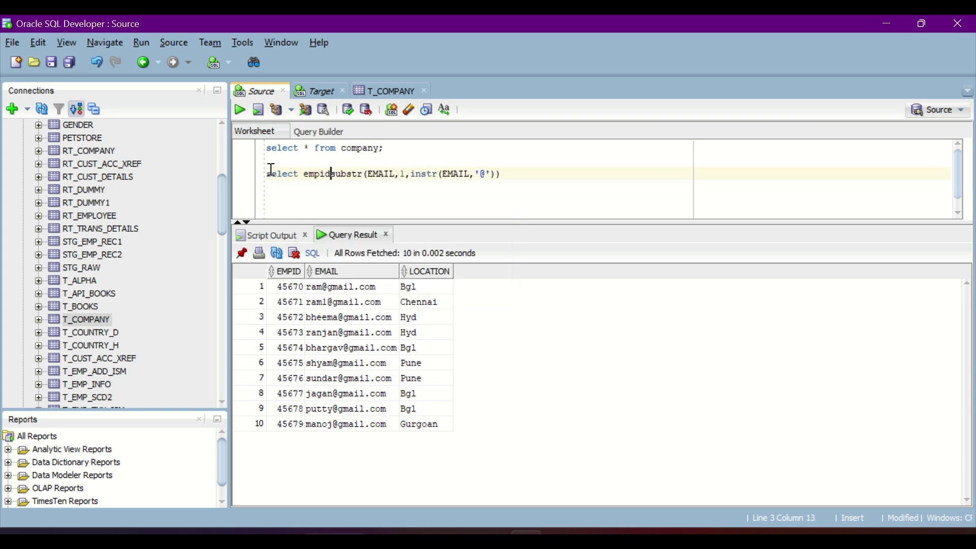
pyautogui.write(',email')
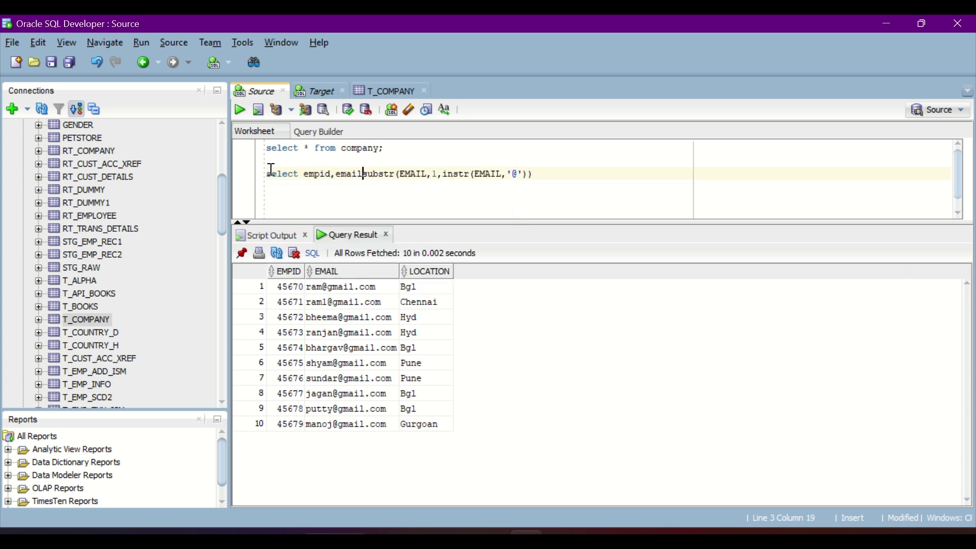
pyautogui.write(',')
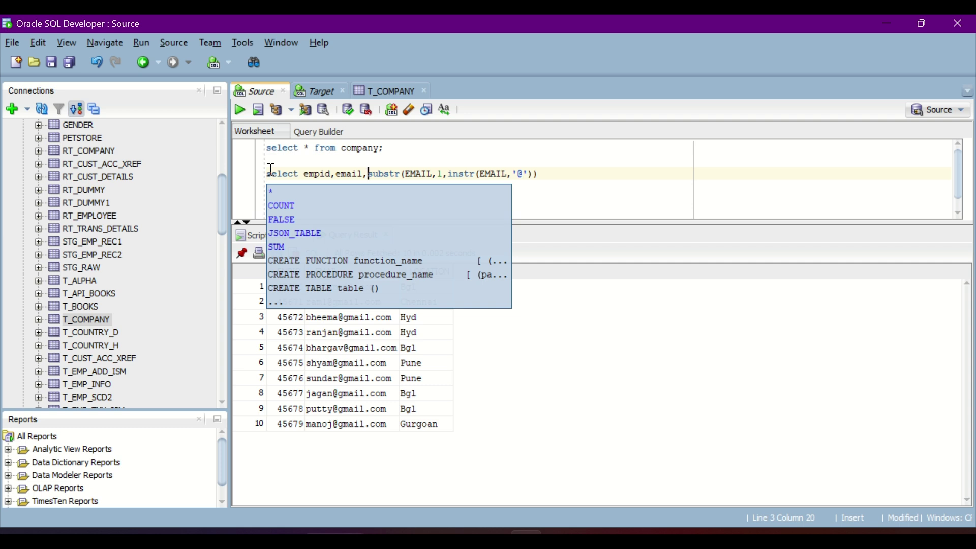
pyautogui.click(548, 176)
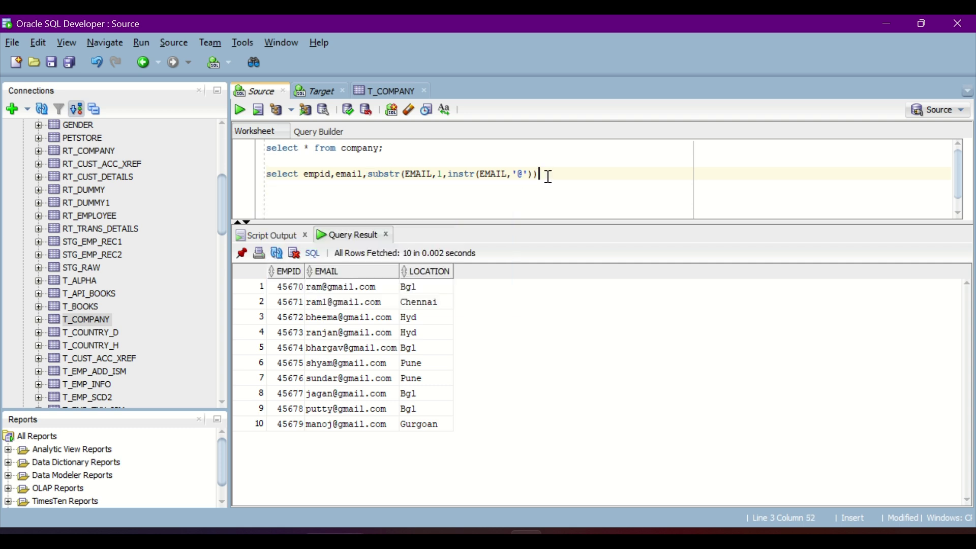
pyautogui.write('as ename from company;')
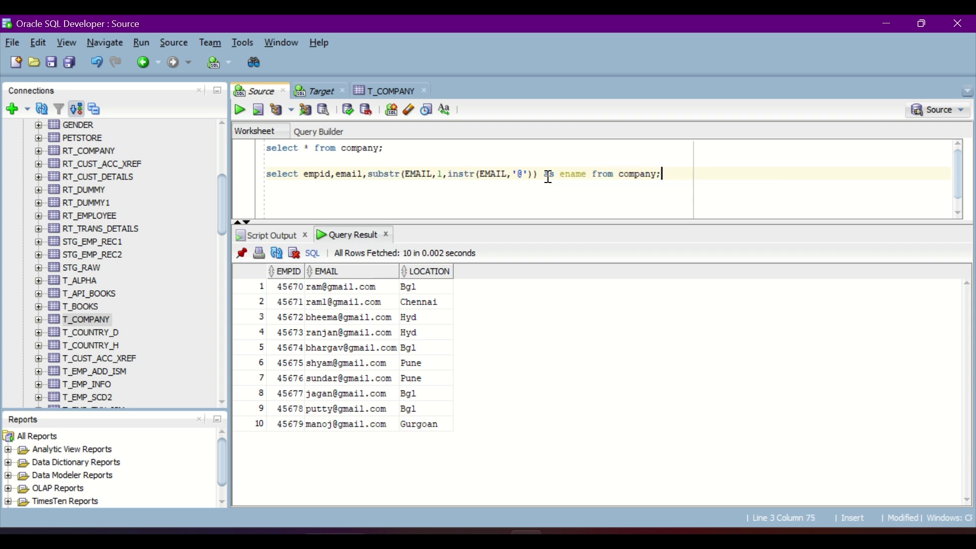
pyautogui.hotkey('ctrl', 'Return')
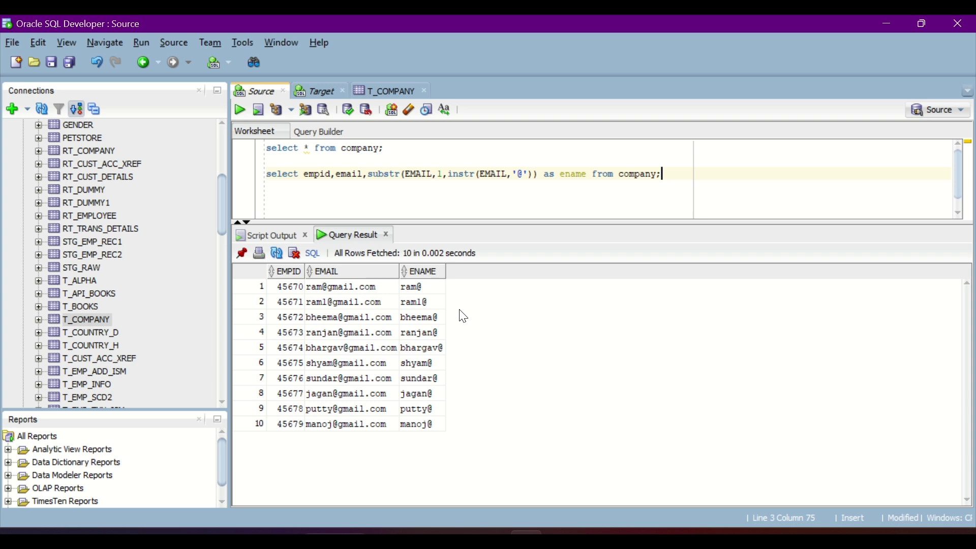
# Subtract 1 from the instr result in the query, rerun it, and check the extracted ENAME values.
pyautogui.click(529, 175)
pyautogui.press('Right')
pyautogui.write('-1')
pyautogui.hotkey('ctrl', 'Return')
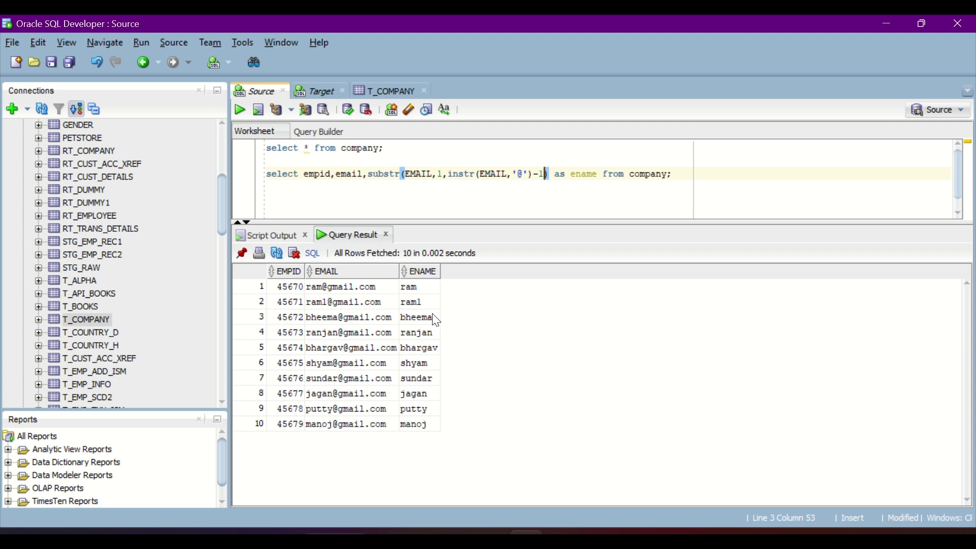
pyautogui.moveTo(419, 287); pyautogui.dragTo(411, 412)
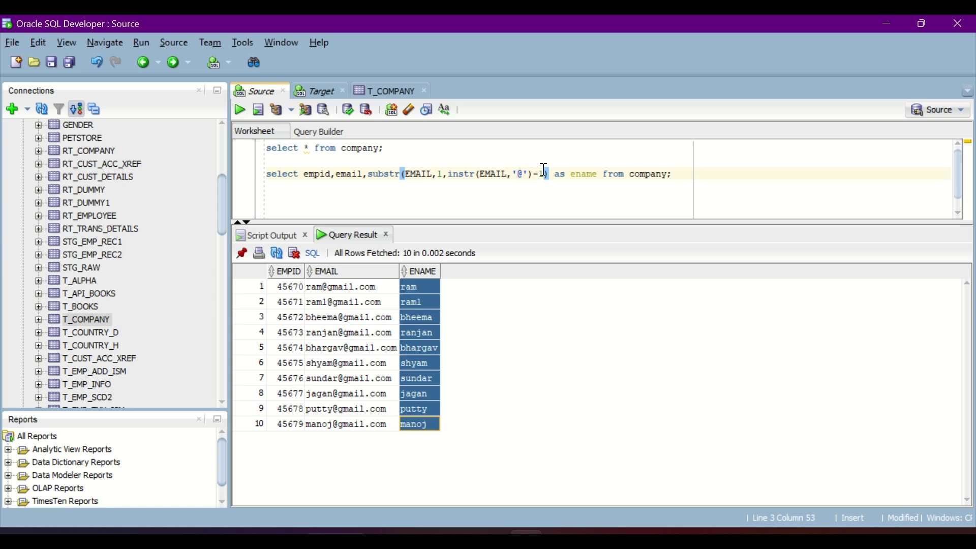
# Back in Informatica, change the V_ENAME expression to substr(EMAIL,1,instr(EMAIL,'@')-1), validate it and accept it.
pyautogui.hotkey('alt', 'Tab')
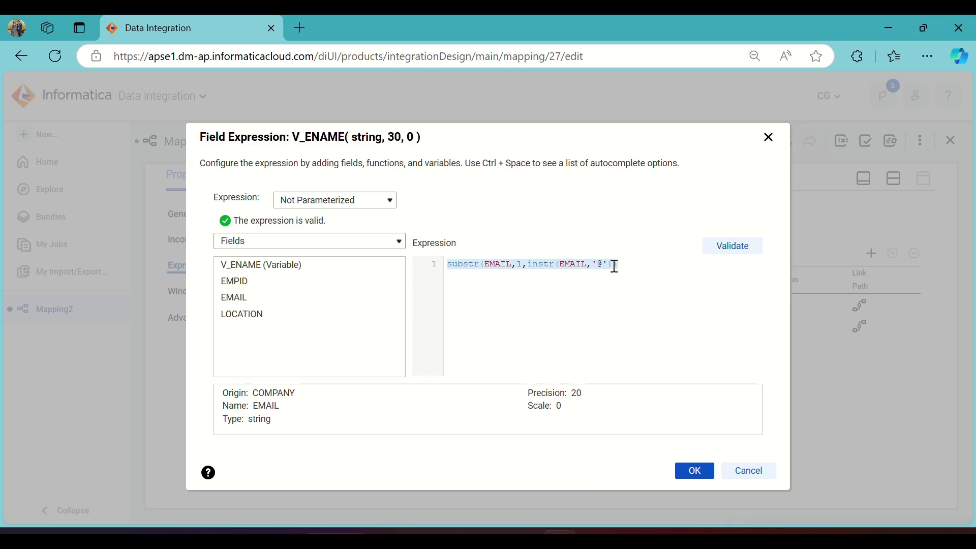
pyautogui.click(615, 266)
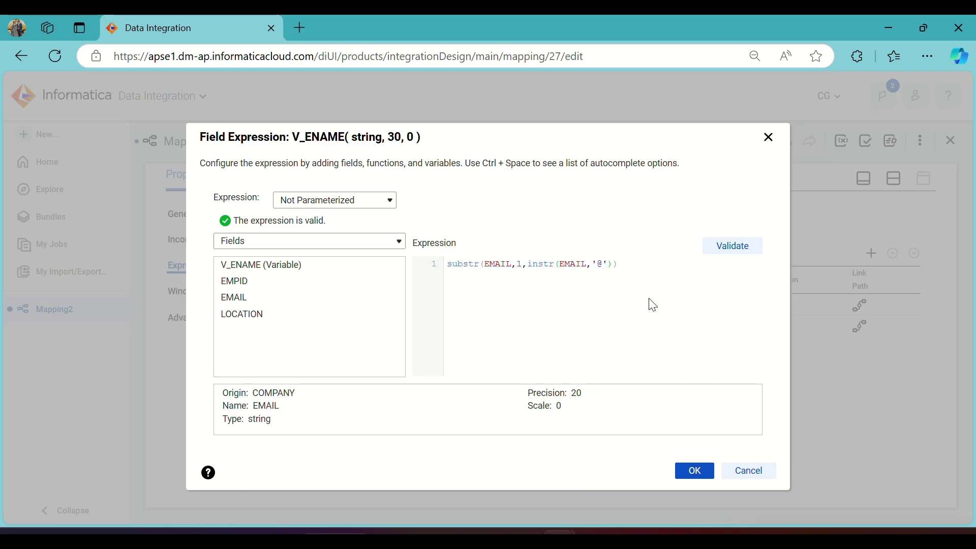
pyautogui.press('Left')
pyautogui.write('-1')
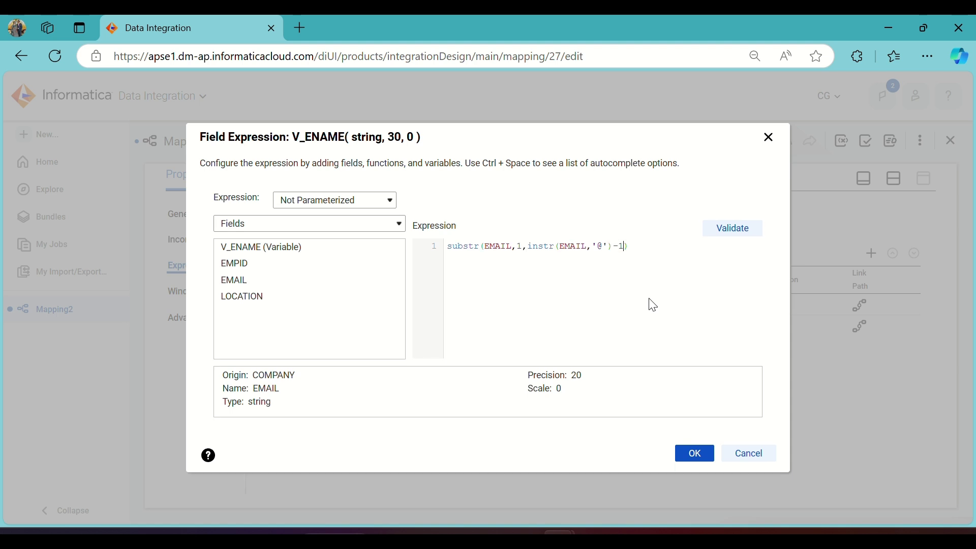
pyautogui.click(723, 227)
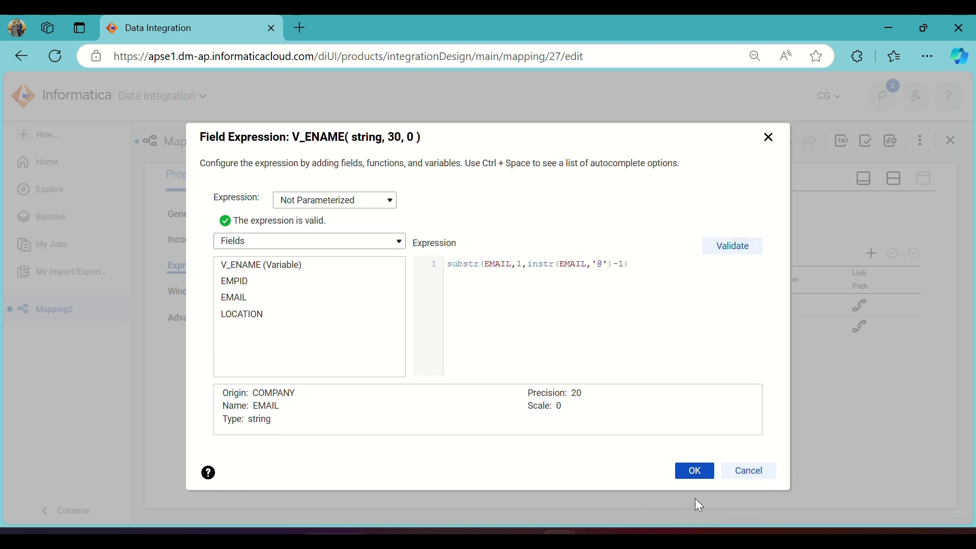
pyautogui.click(695, 469)
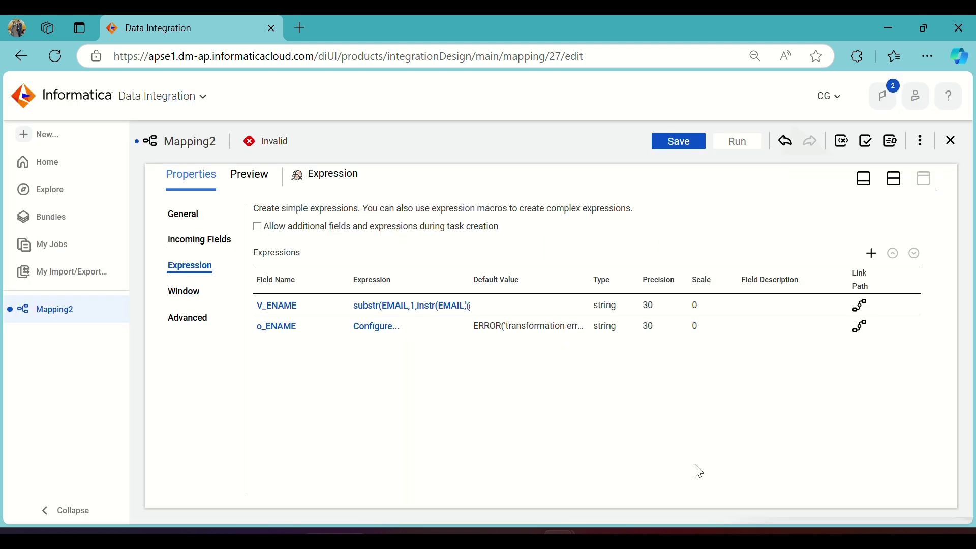
# Set the o_ENAME expression to the V_ENAME variable, validate it and accept it.
pyautogui.click(377, 328)
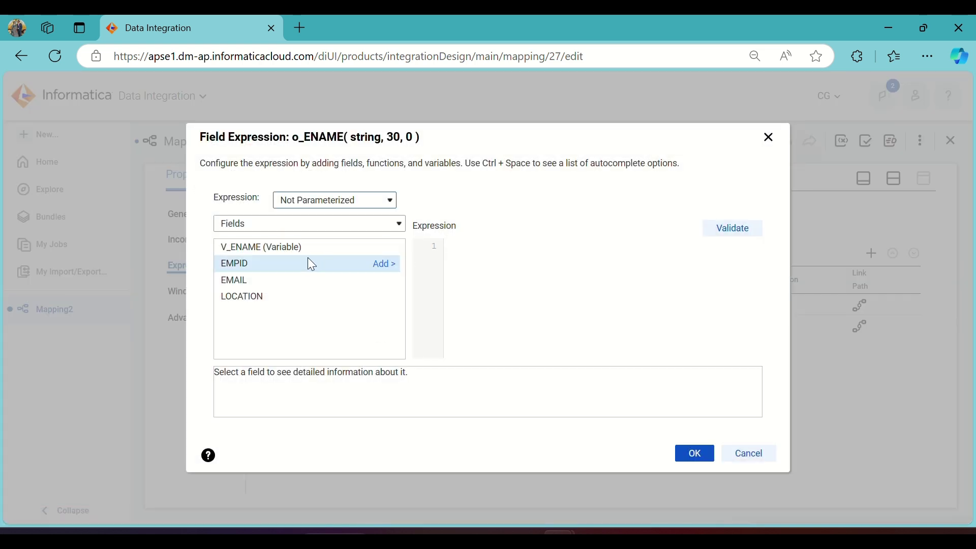
pyautogui.click(383, 247)
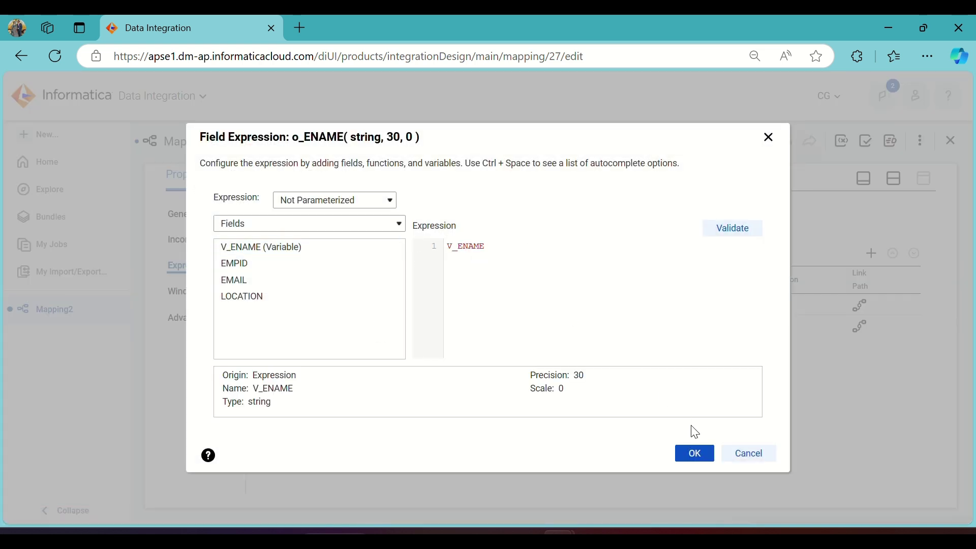
pyautogui.click(730, 229)
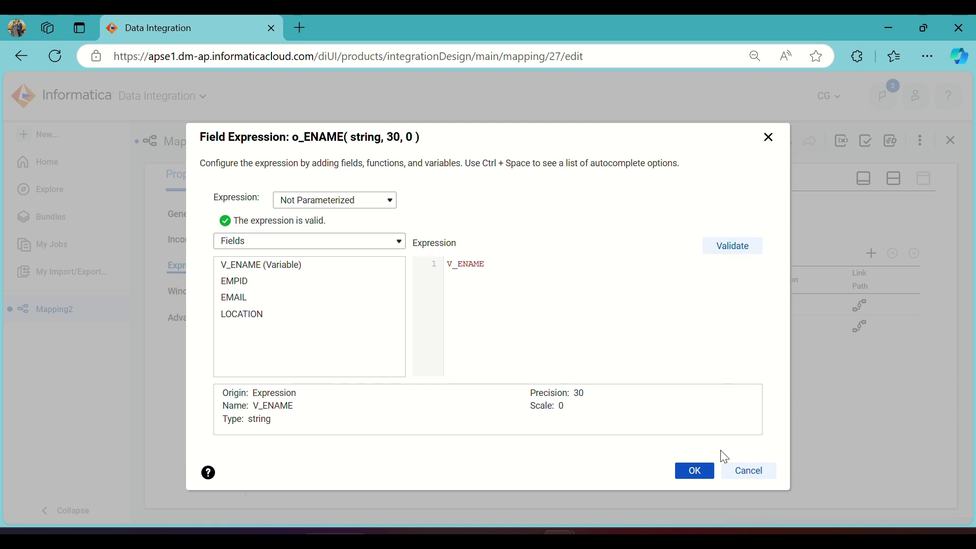
pyautogui.click(690, 470)
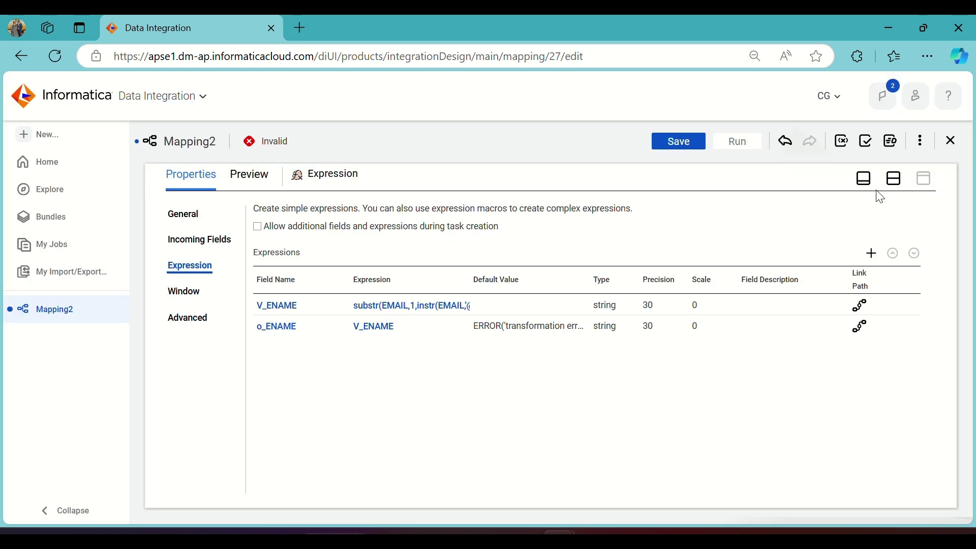
# Open the Target transformation's target settings and set its connection to Target (Oracle).
pyautogui.click(895, 179)
pyautogui.click(582, 286)
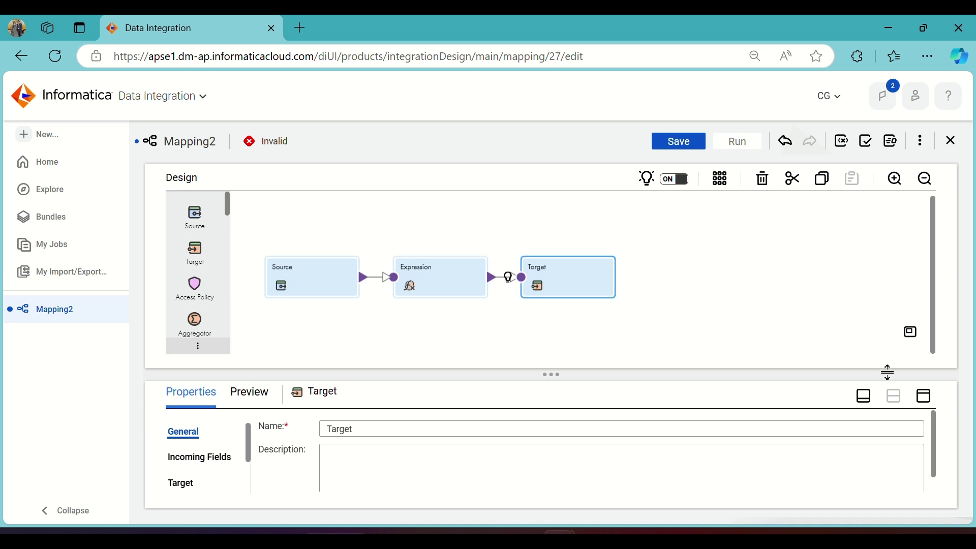
pyautogui.click(925, 398)
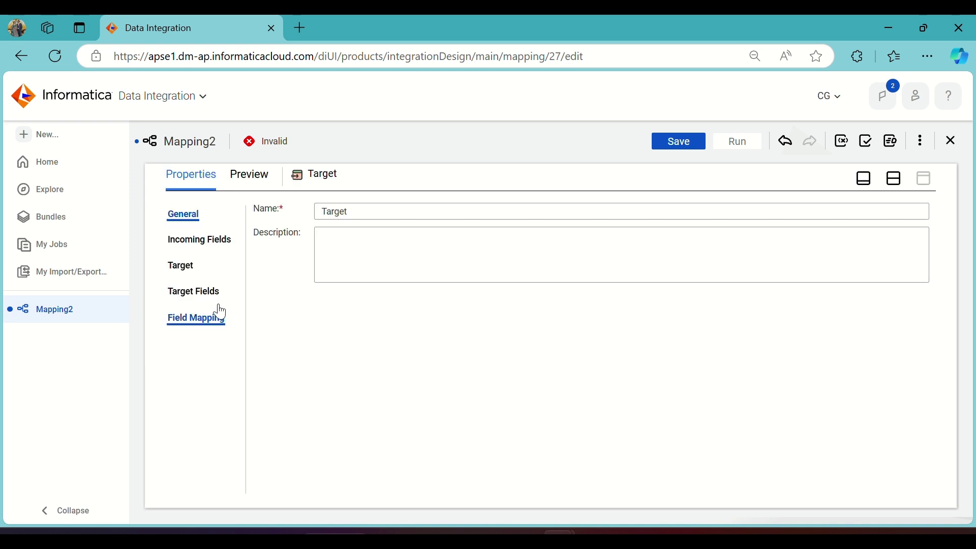
pyautogui.click(185, 266)
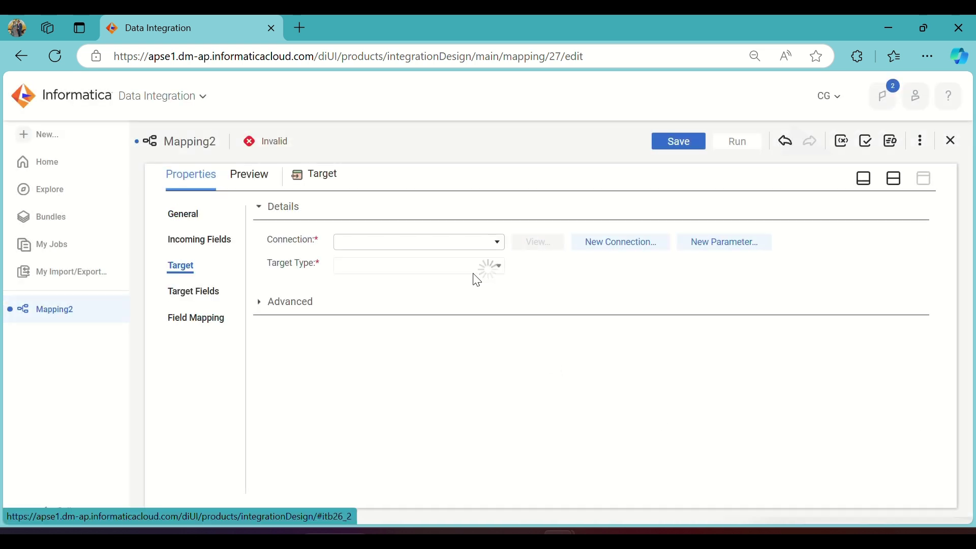
pyautogui.click(464, 243)
pyautogui.click(404, 374)
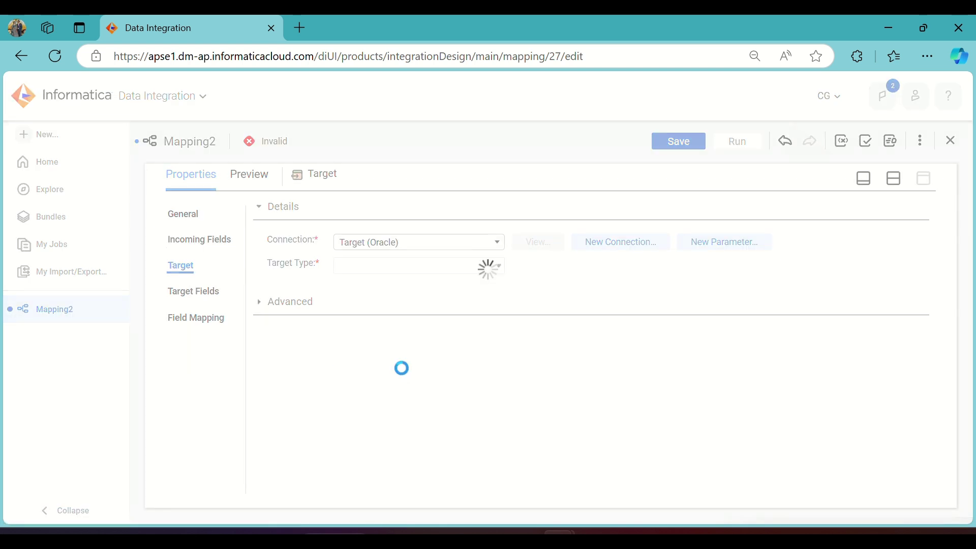
# Choose the existing table T_COMPANY as the target object, checking the target worksheet in SQL Developer for its name.
pyautogui.click(549, 288)
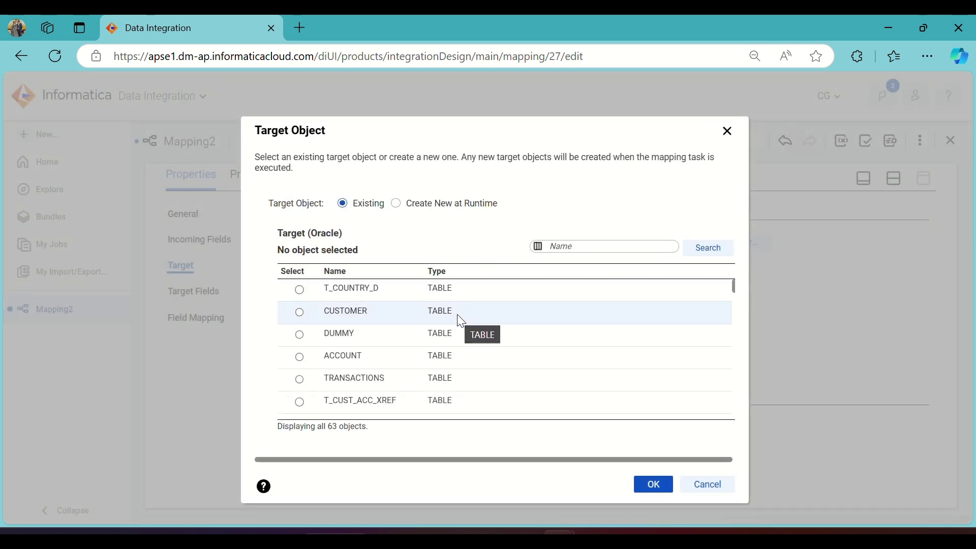
pyautogui.scroll(-5, 461, 320)
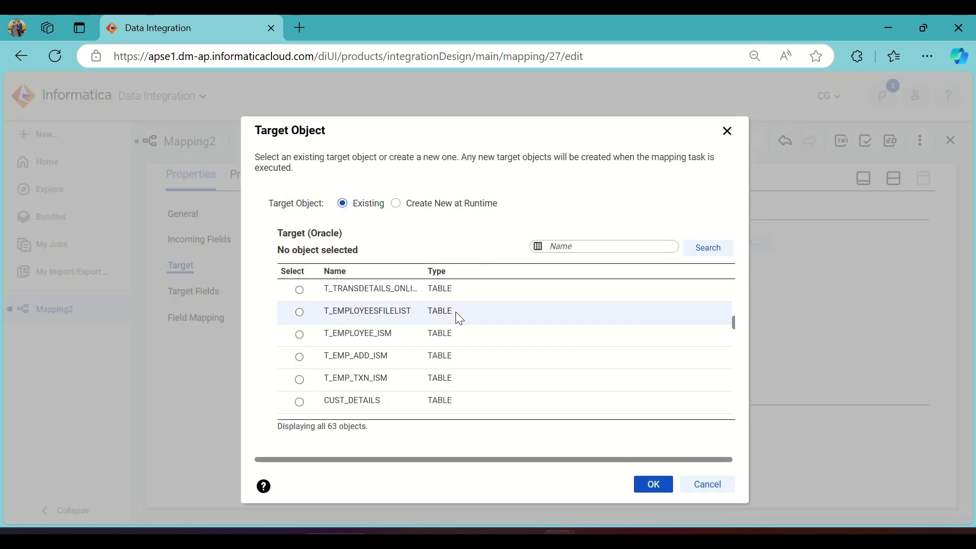
pyautogui.scroll(-2, 456, 316)
pyautogui.scroll(-2, 400, 371)
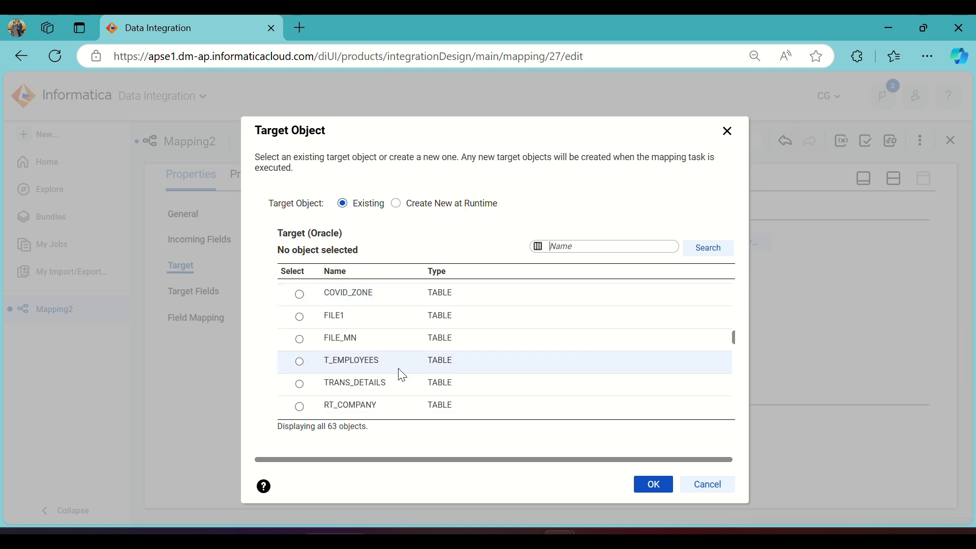
pyautogui.scroll(-2, 402, 375)
pyautogui.scroll(-3, 403, 375)
pyautogui.scroll(-3, 399, 370)
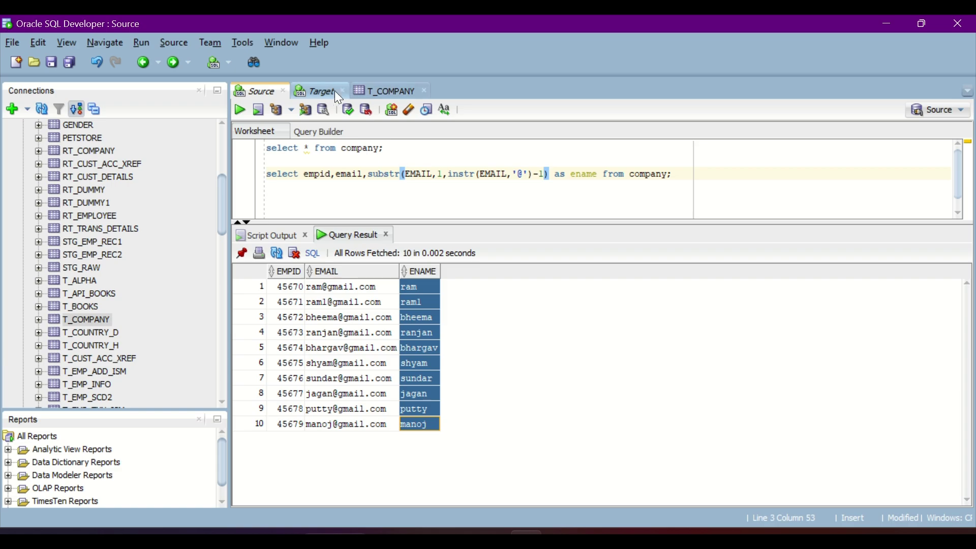
pyautogui.click(325, 90)
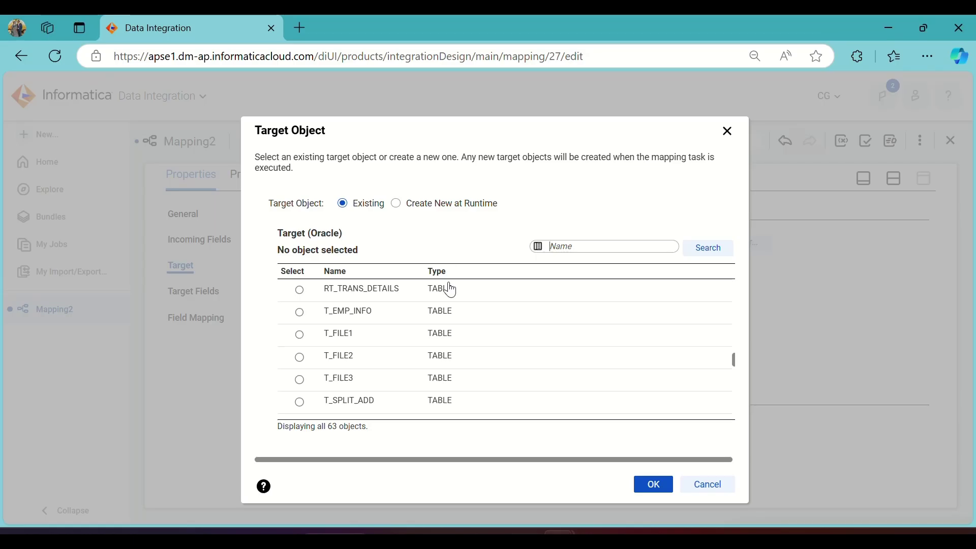
pyautogui.scroll(-3, 432, 338)
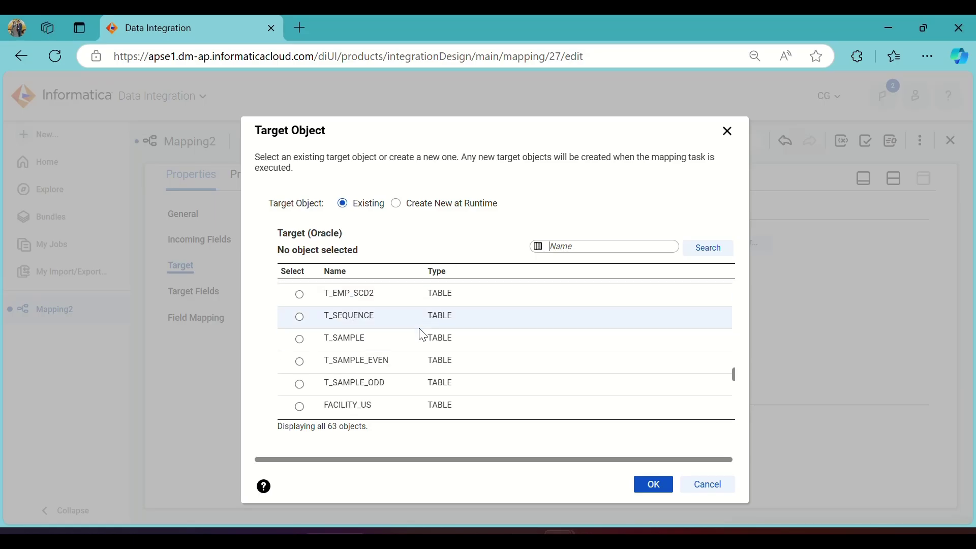
pyautogui.scroll(-6, 421, 336)
pyautogui.click(391, 330)
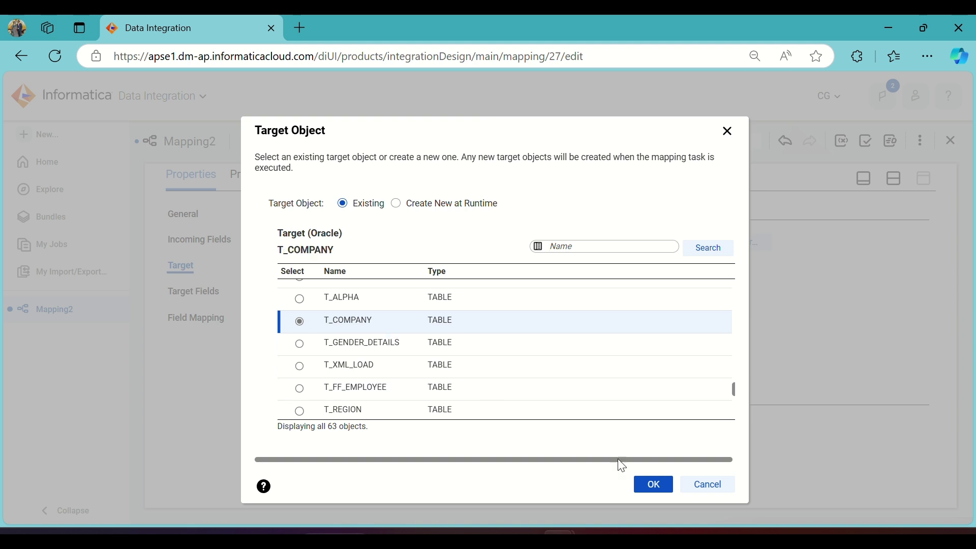
pyautogui.click(653, 484)
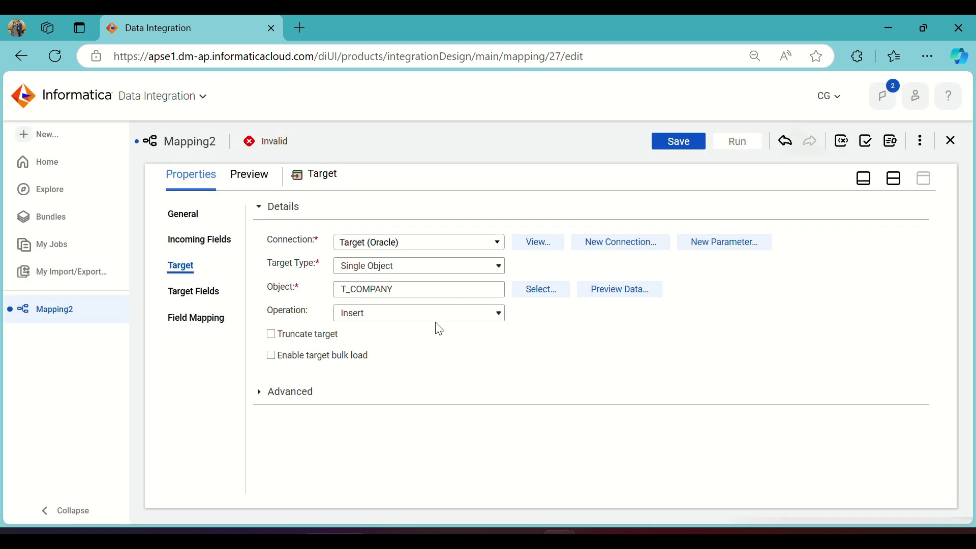
# Check the T_COMPANY target fields and map the incoming fields to them automatically with Smart Map.
pyautogui.click(216, 294)
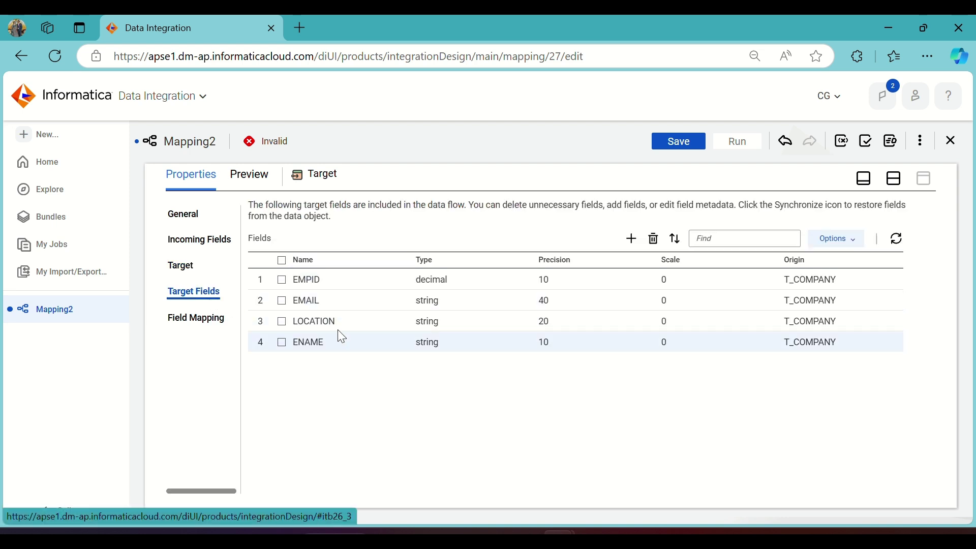
pyautogui.click(204, 330)
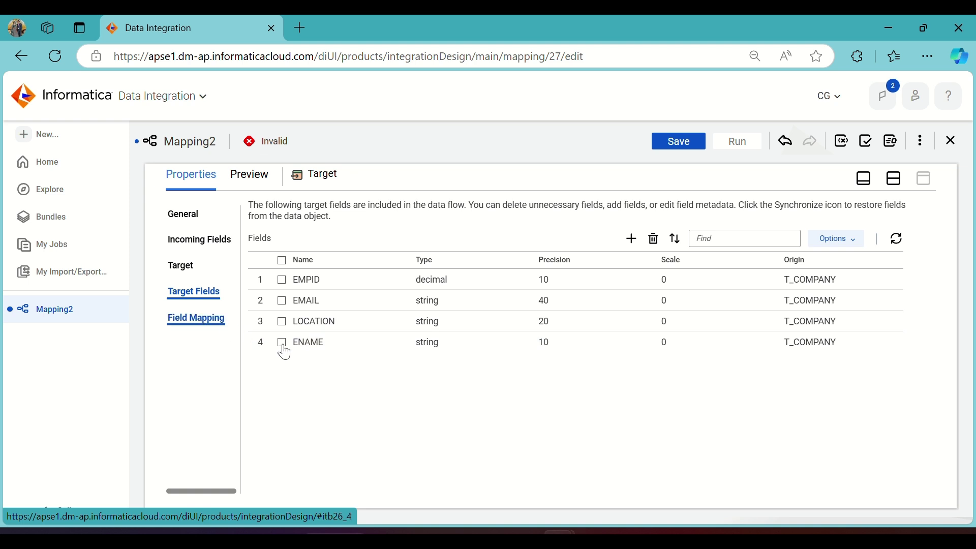
pyautogui.click(875, 249)
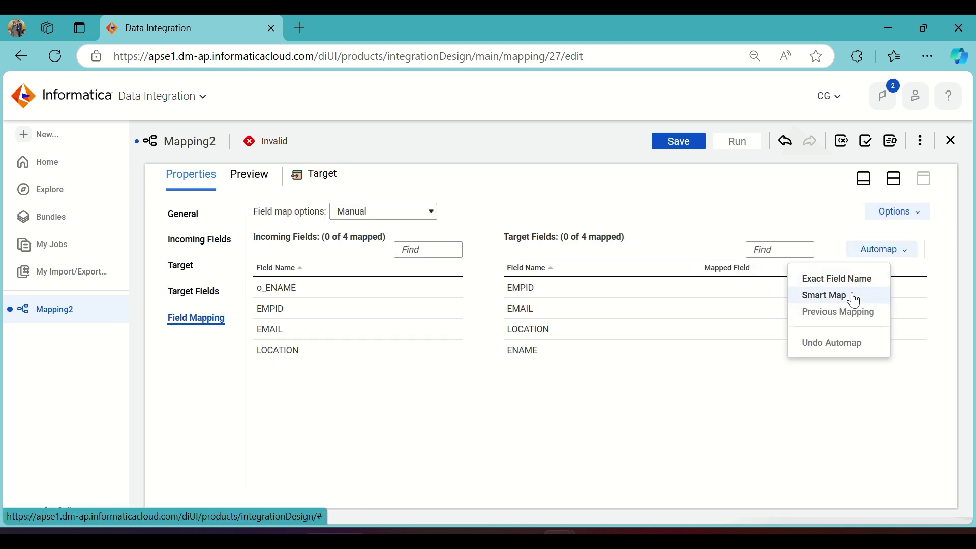
pyautogui.click(852, 296)
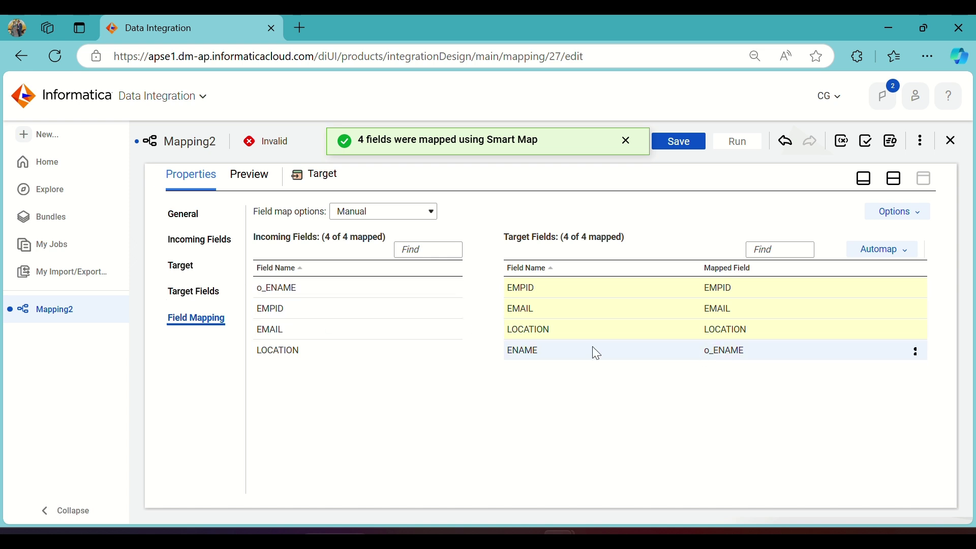
# Arrange the transformations on the mapping canvas and save the mapping.
pyautogui.click(895, 178)
pyautogui.click(719, 175)
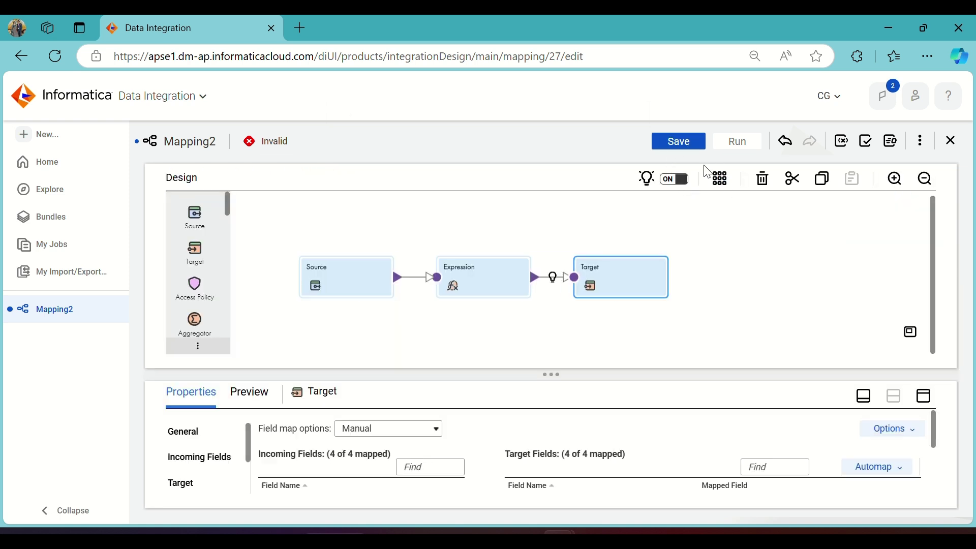
pyautogui.click(686, 142)
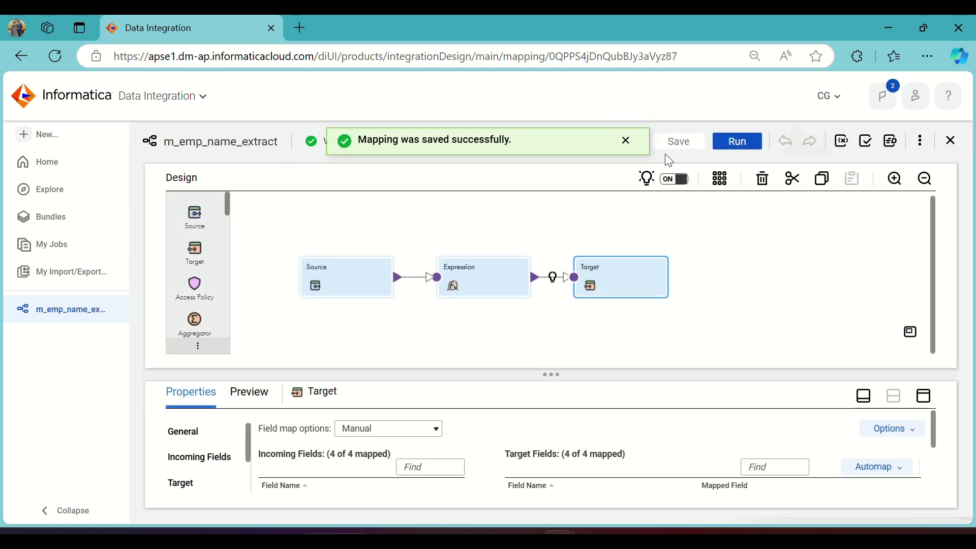
pyautogui.click(627, 142)
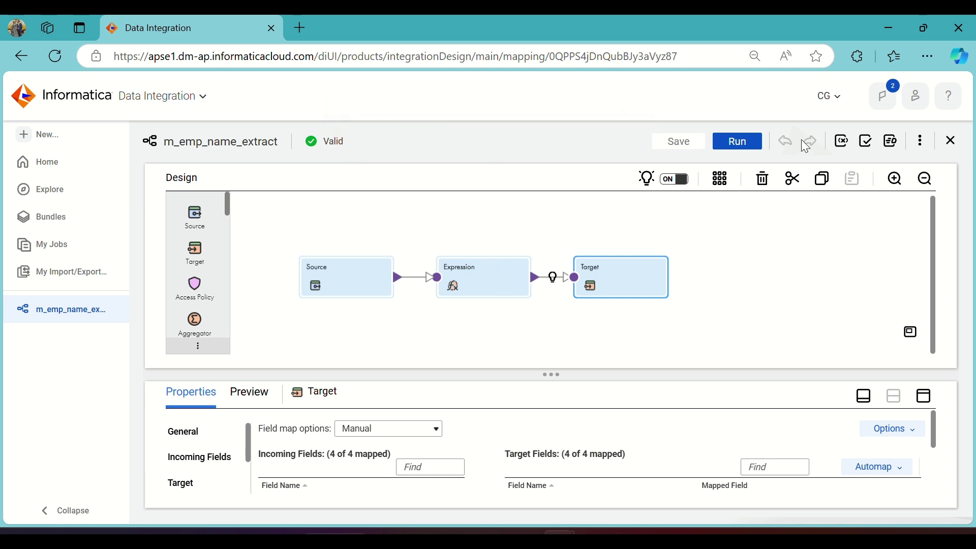
# Run m_emp_name_extract and monitor its job in My Jobs, refreshing the status until the run ends.
pyautogui.click(727, 144)
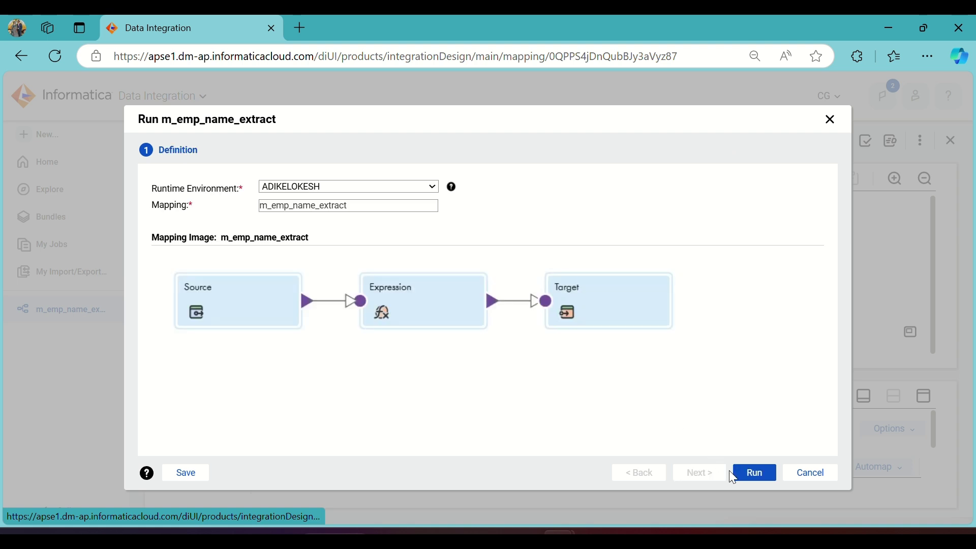
pyautogui.click(749, 472)
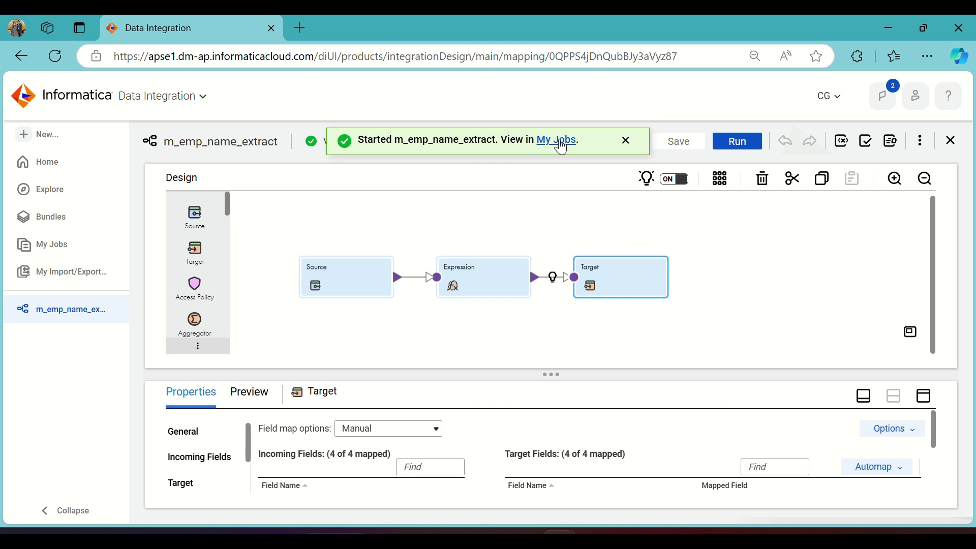
pyautogui.click(563, 147)
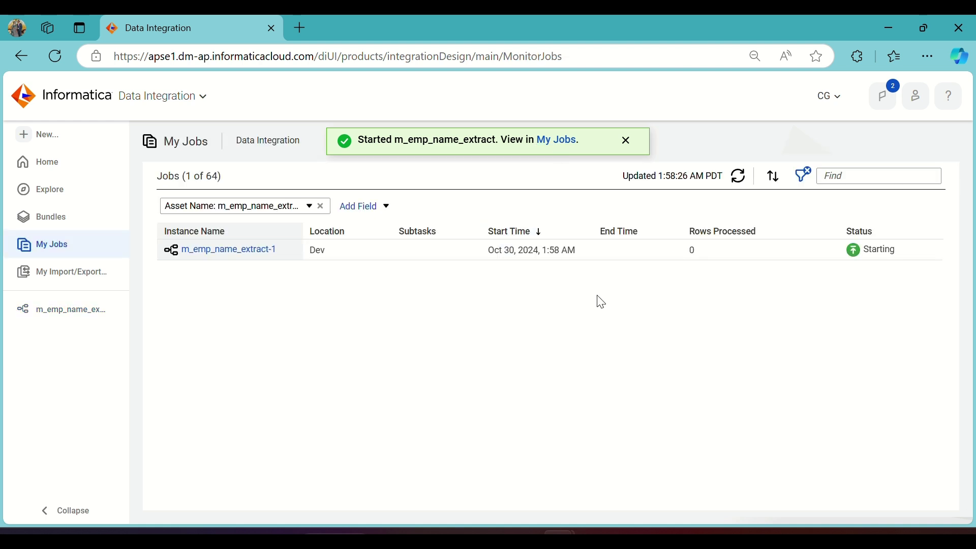
pyautogui.click(738, 182)
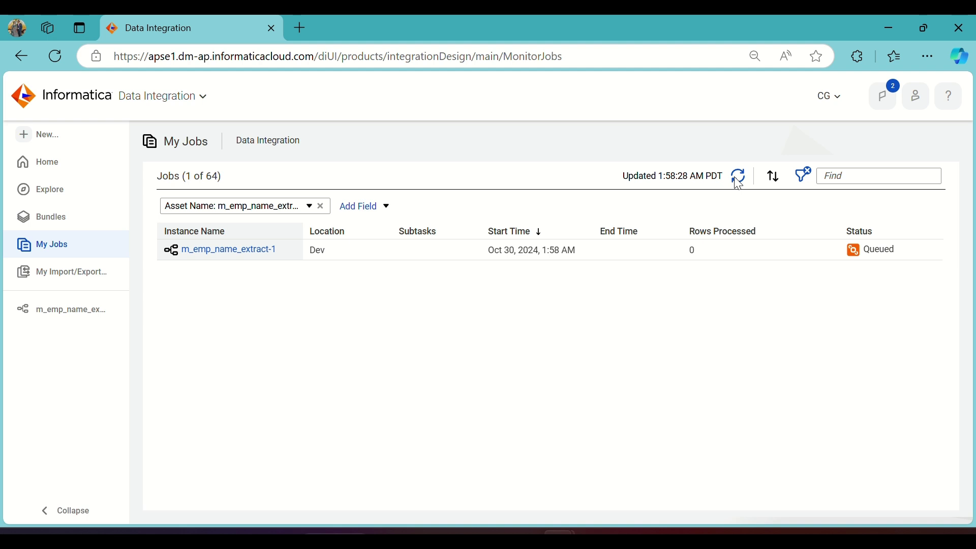
pyautogui.click(739, 177)
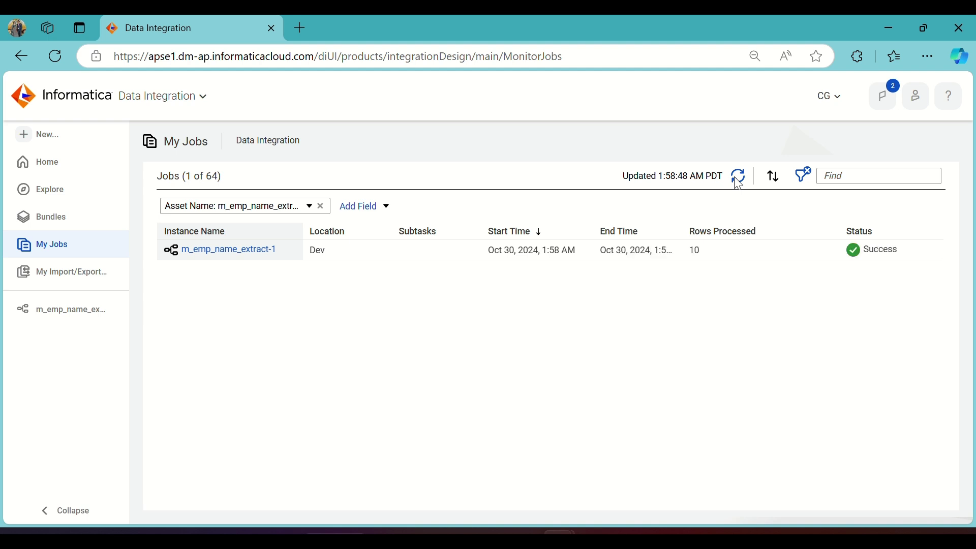
pyautogui.click(739, 179)
pyautogui.click(736, 178)
# In SQL Developer, rerun select * from T_company; and compare the ENAME values with the EMAIL values.
pyautogui.click(526, 532)
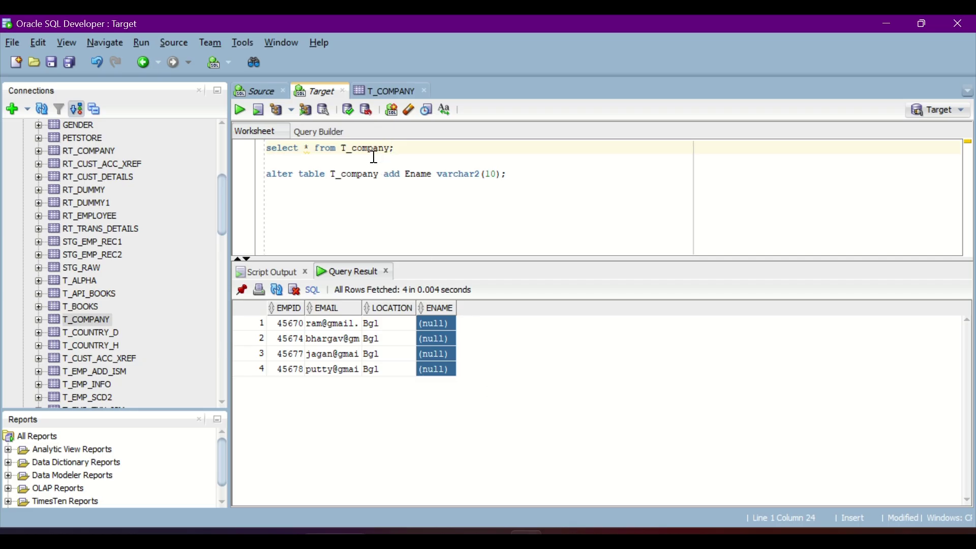
pyautogui.click(241, 110)
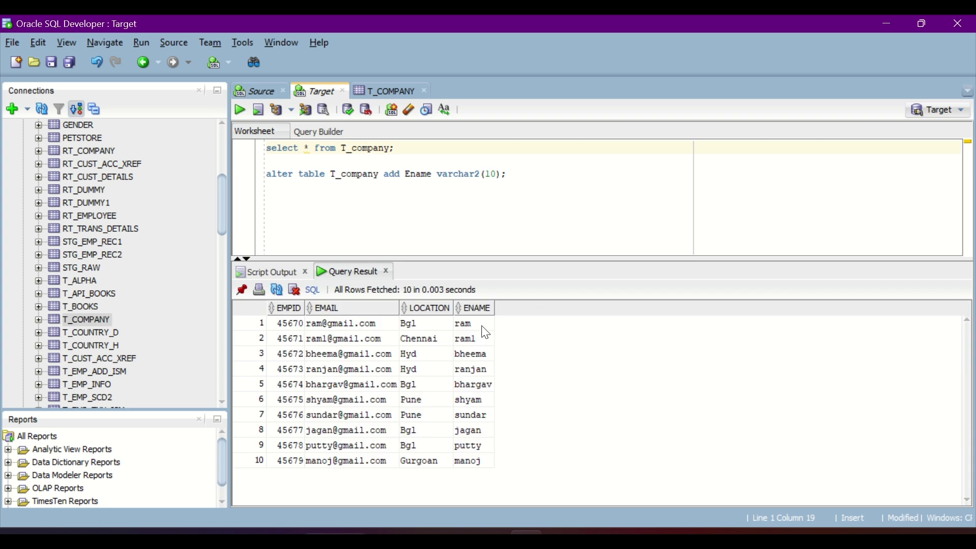
pyautogui.moveTo(483, 331); pyautogui.dragTo(493, 478)
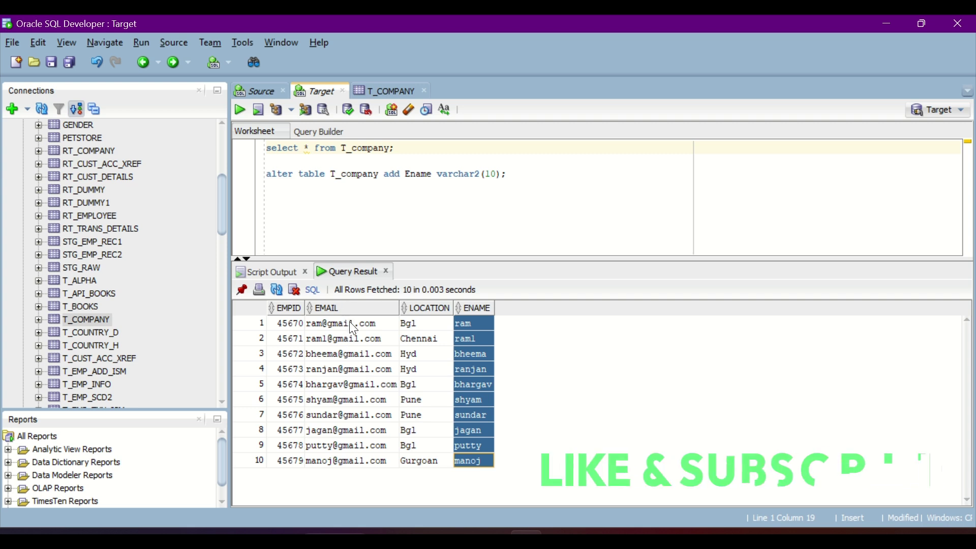
pyautogui.moveTo(349, 322); pyautogui.dragTo(367, 460)
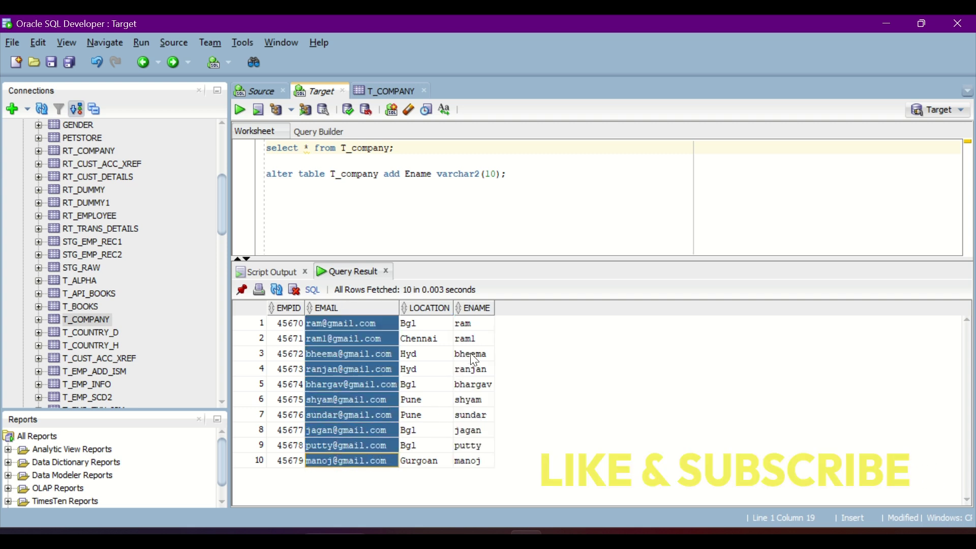
# Return to m_emp_name_extract in Informatica and review the Target's field mapping, target fields and incoming fields.
pyautogui.click(559, 540)
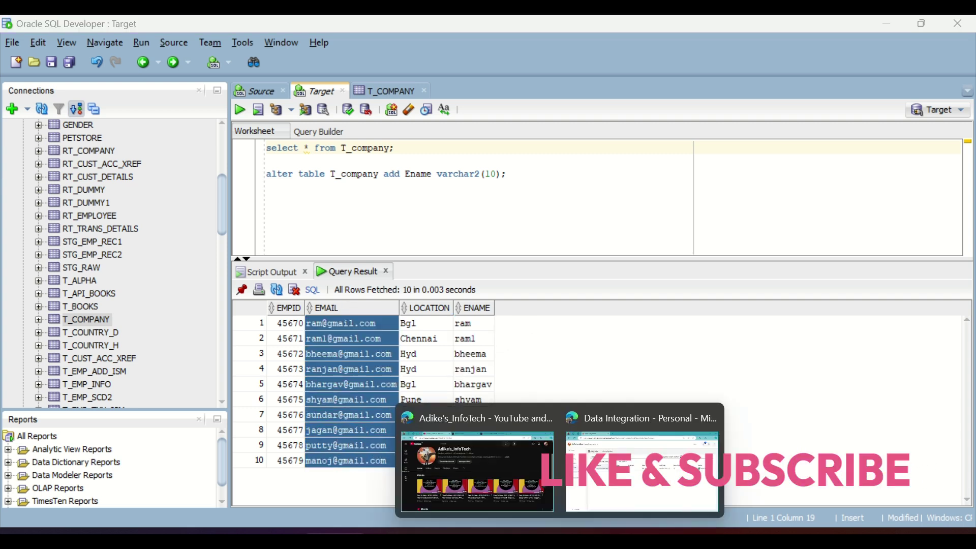
pyautogui.click(635, 460)
pyautogui.click(80, 314)
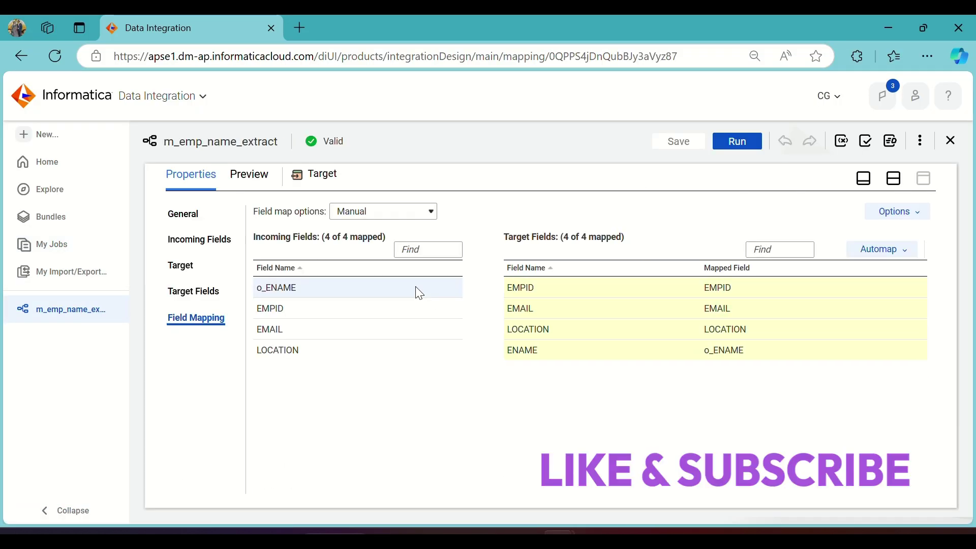
pyautogui.click(190, 293)
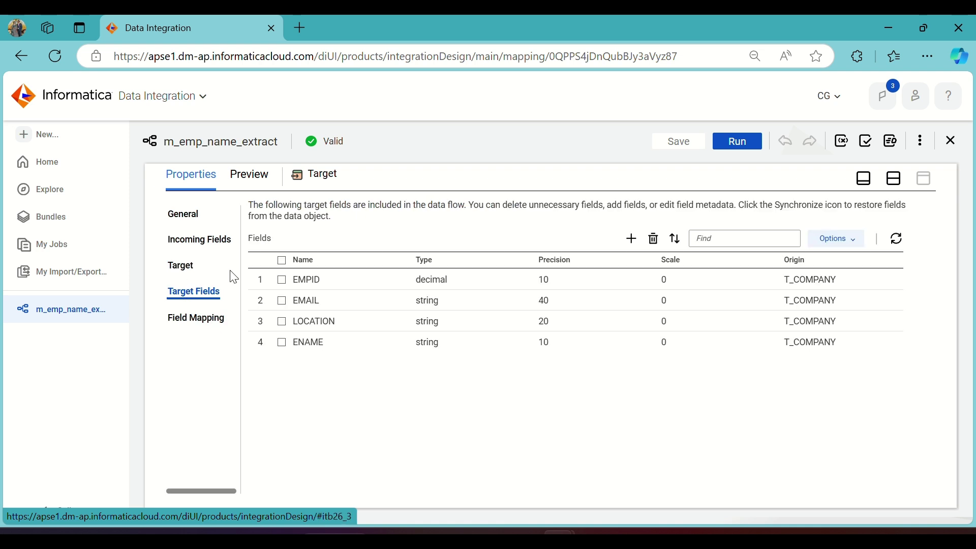
pyautogui.click(198, 240)
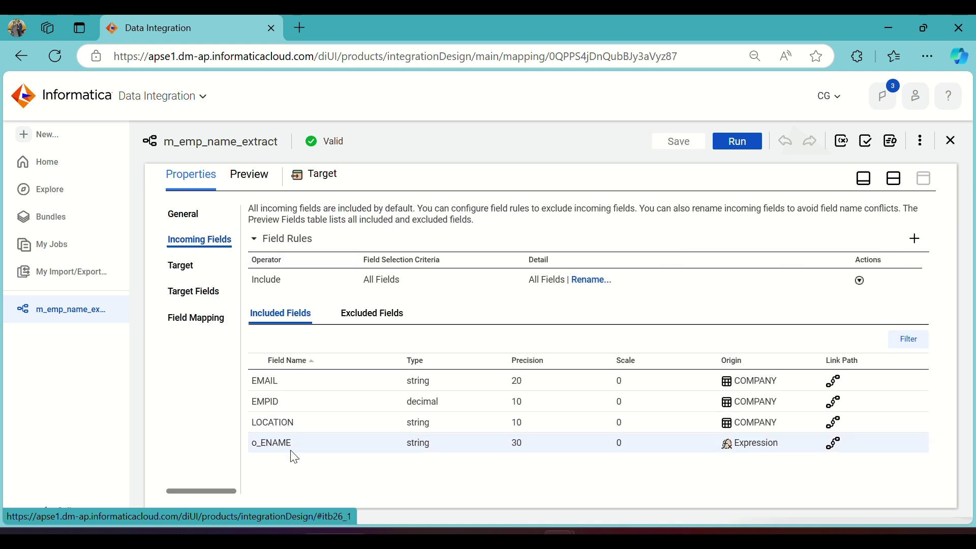
# Add an incoming field rule to the Target with the Exclude operator for Named Fields.
pyautogui.click(919, 240)
pyautogui.click(305, 301)
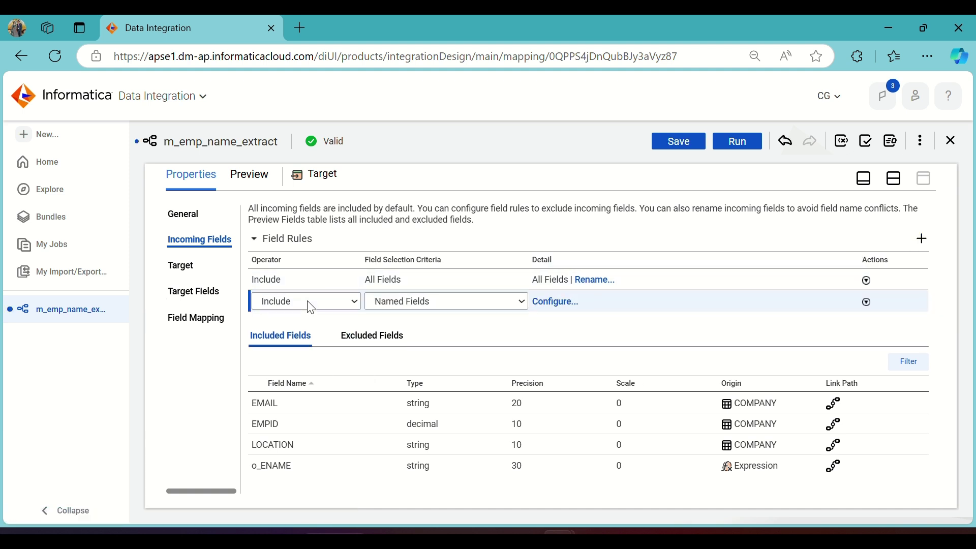
pyautogui.click(326, 301)
pyautogui.click(305, 340)
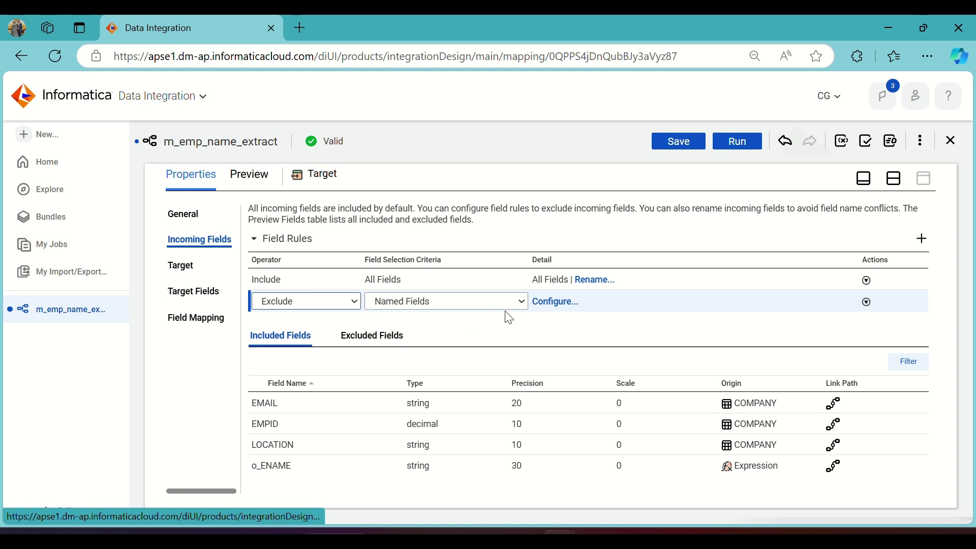
pyautogui.click(544, 303)
pyautogui.click(544, 305)
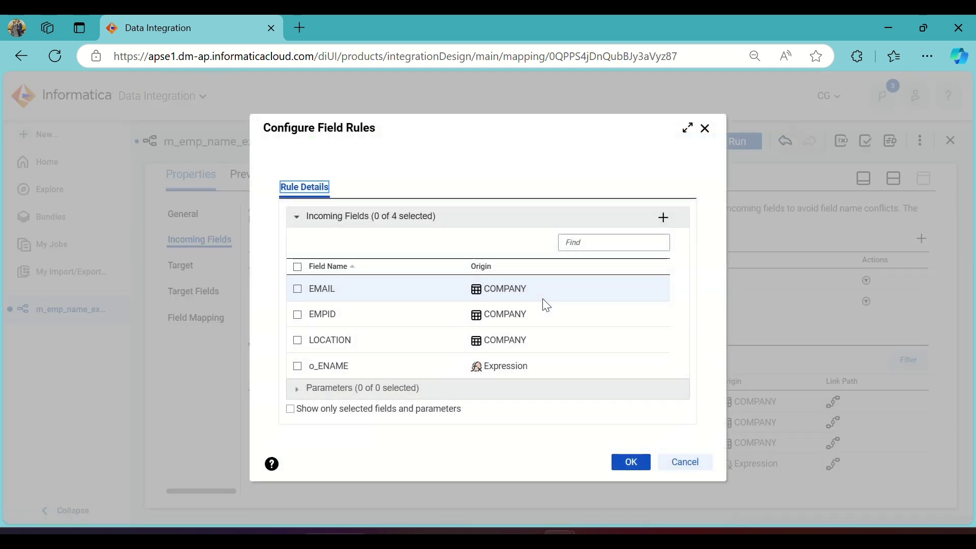
pyautogui.click(333, 314)
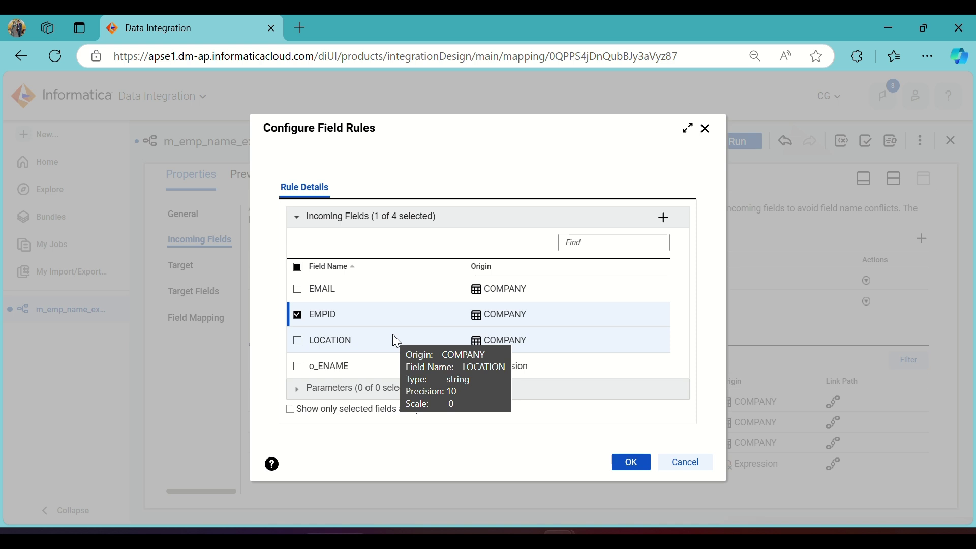
pyautogui.click(676, 460)
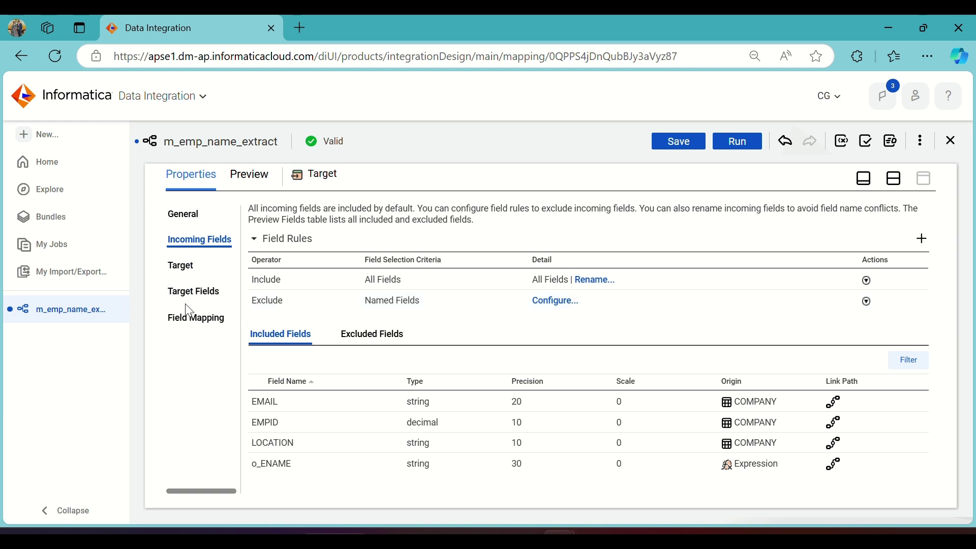
pyautogui.click(894, 180)
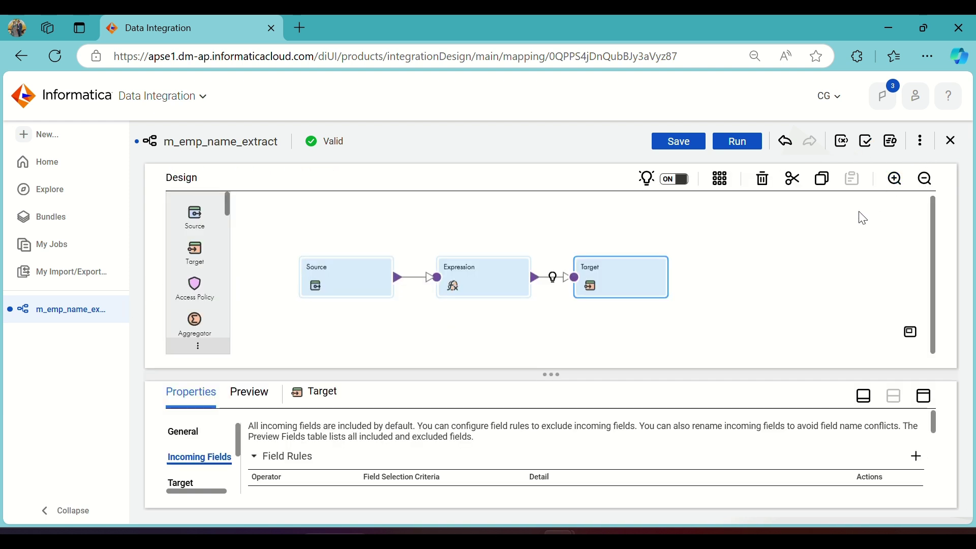
pyautogui.click(926, 396)
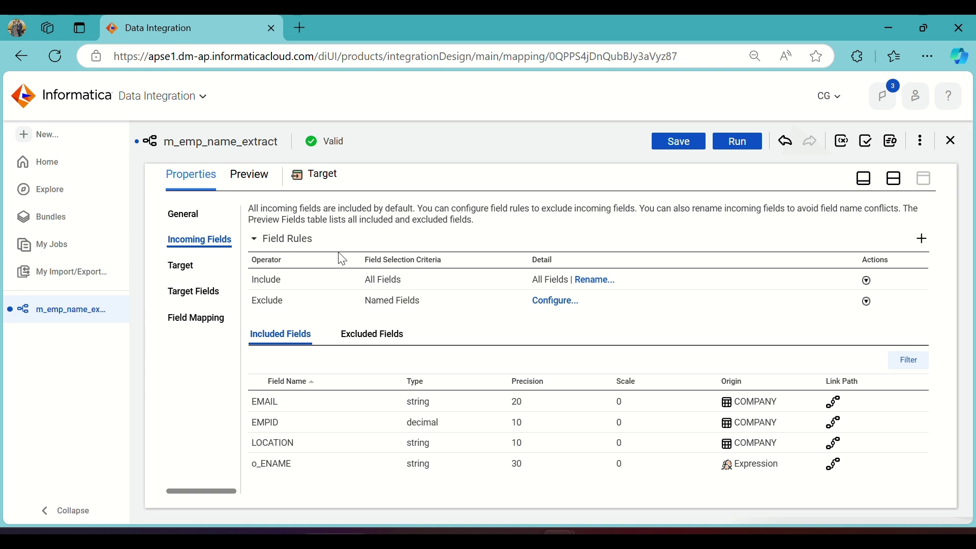
# Configure the Exclude rule to leave out the EMAIL field that comes from COMPANY.
pyautogui.click(554, 301)
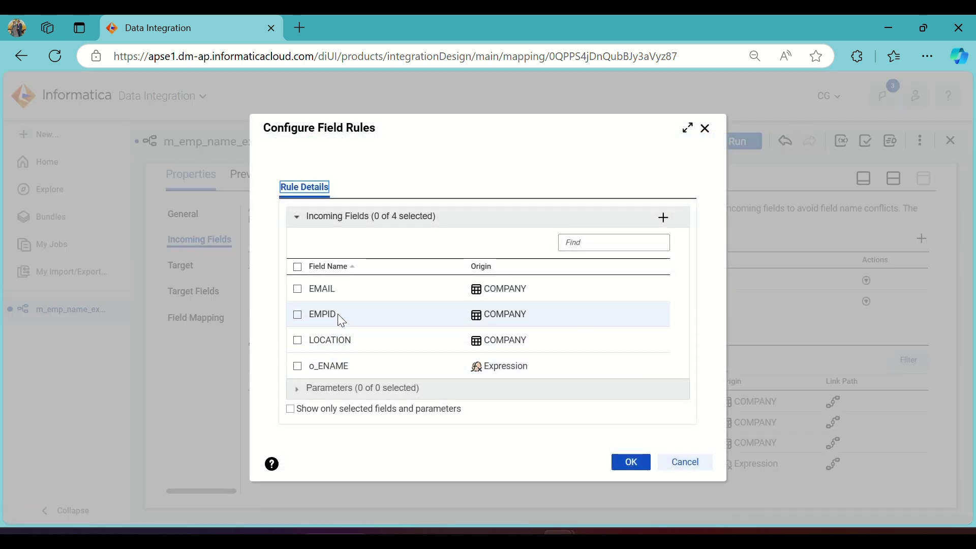
pyautogui.click(339, 288)
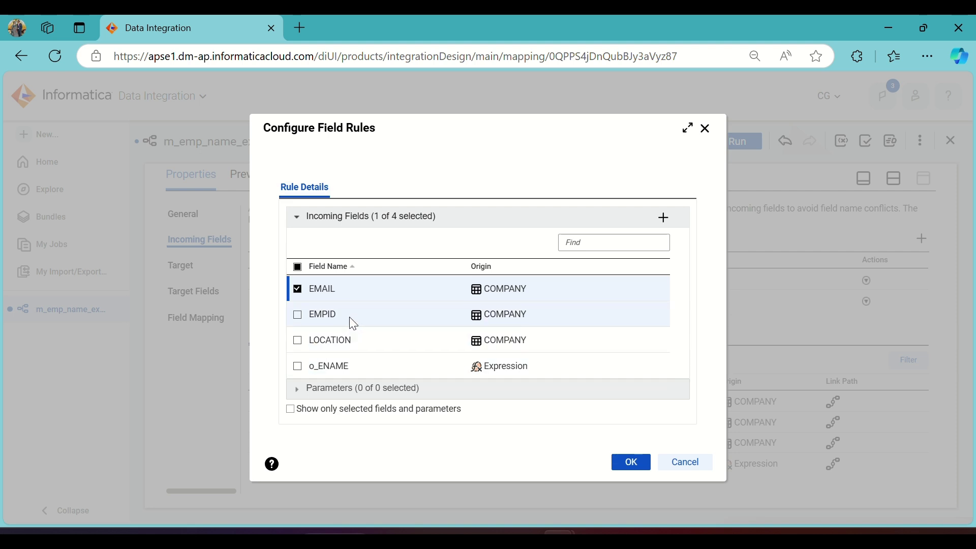
pyautogui.click(634, 467)
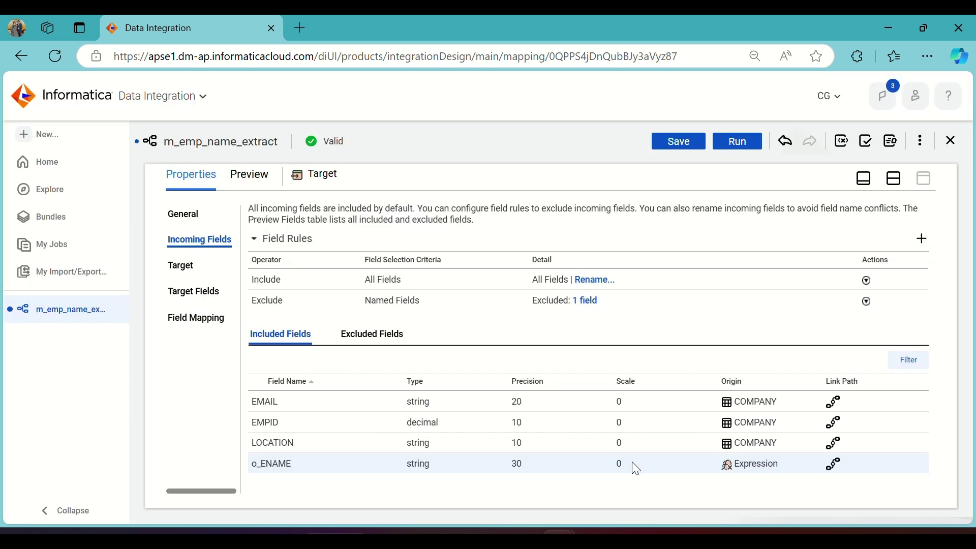
# Review the target fields and unmap the unavailable EMAIL field in the Target's field mapping.
pyautogui.click(199, 287)
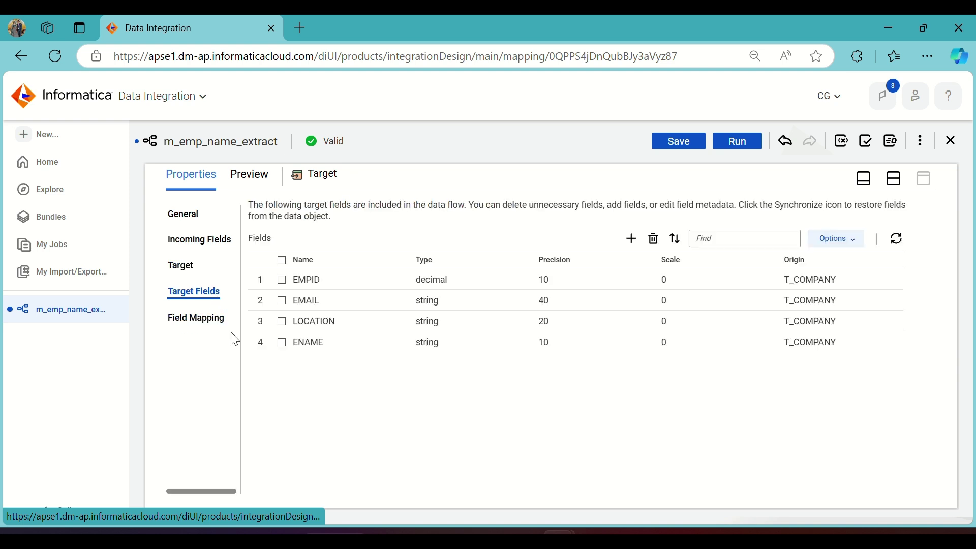
pyautogui.click(201, 321)
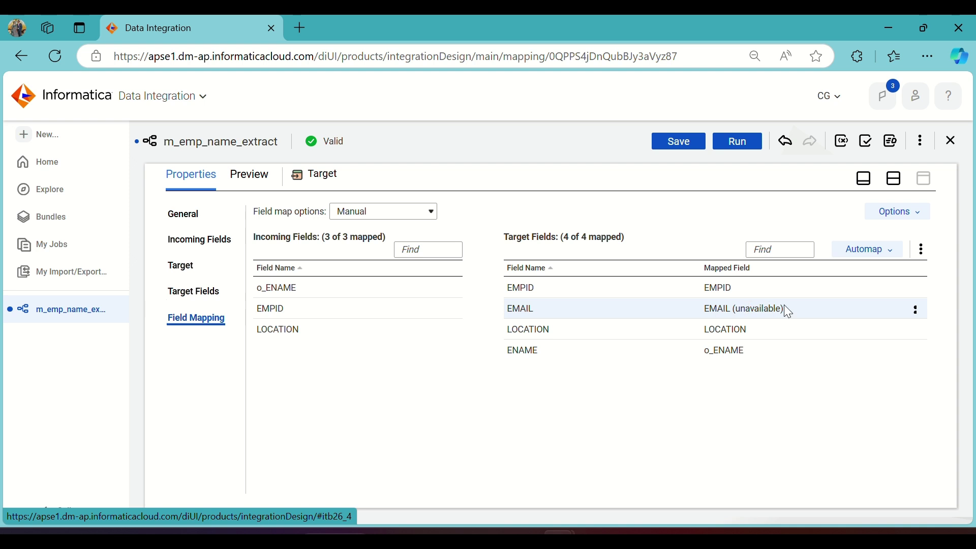
pyautogui.click(918, 314)
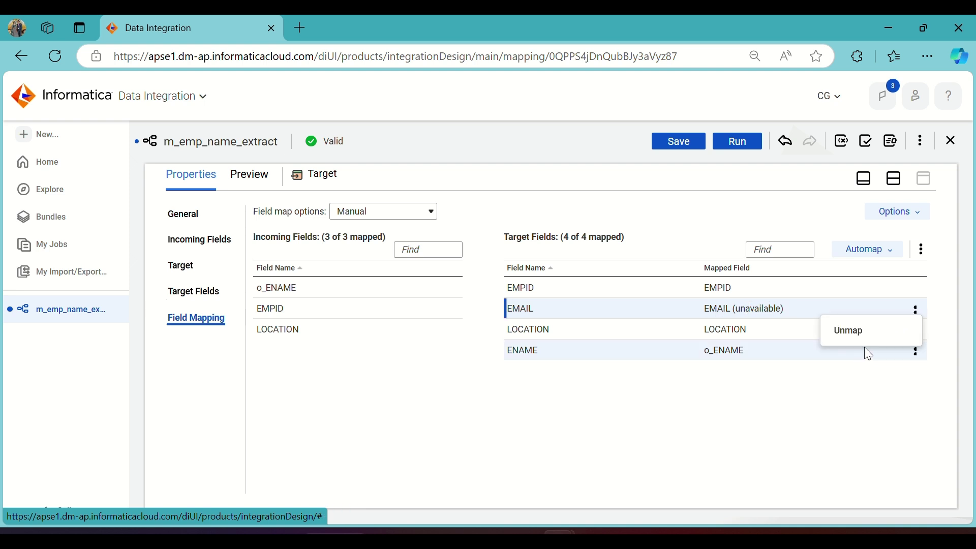
pyautogui.click(848, 331)
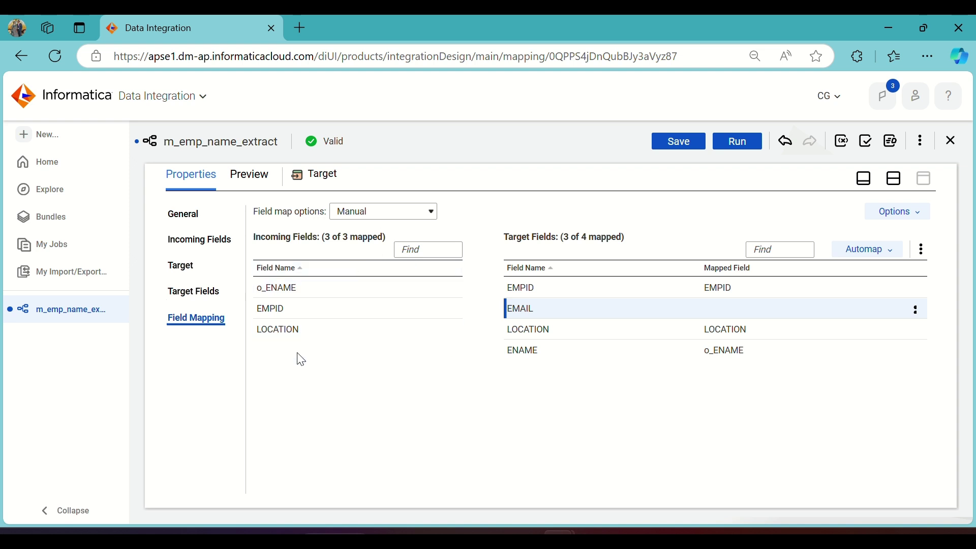
pyautogui.click(206, 294)
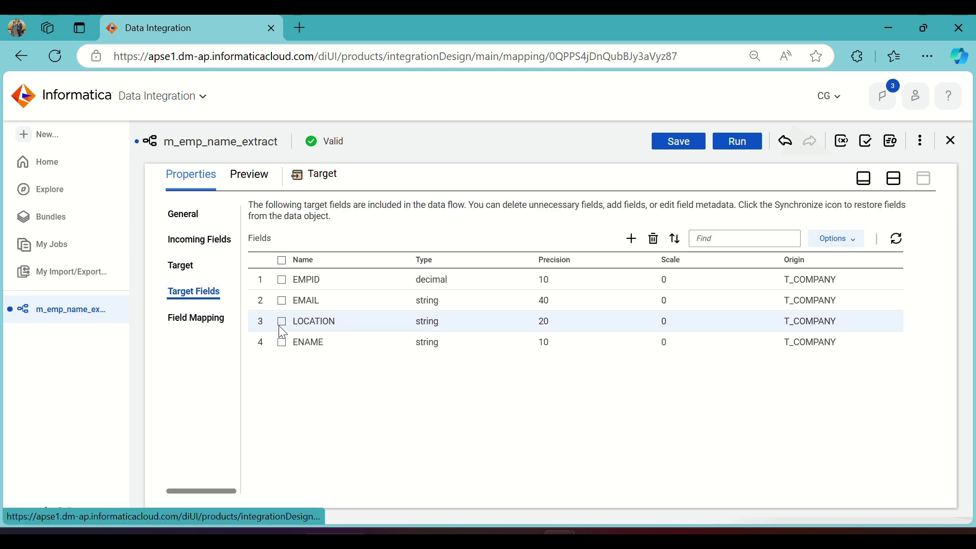
pyautogui.click(283, 281)
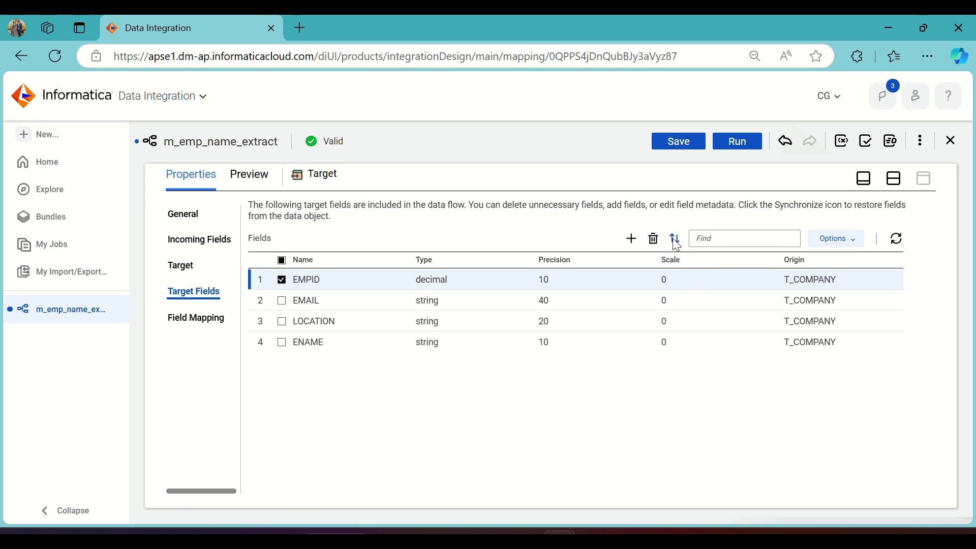
pyautogui.click(283, 303)
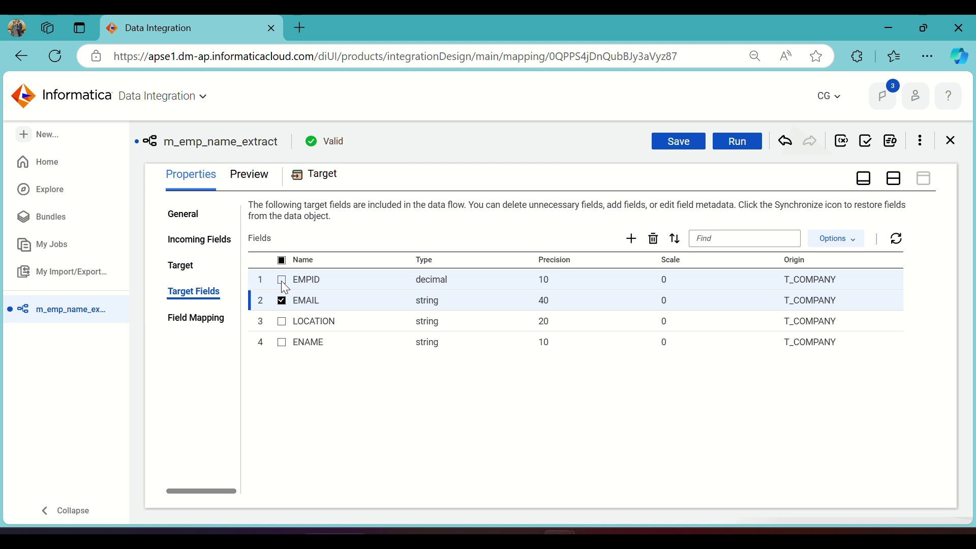
pyautogui.click(655, 240)
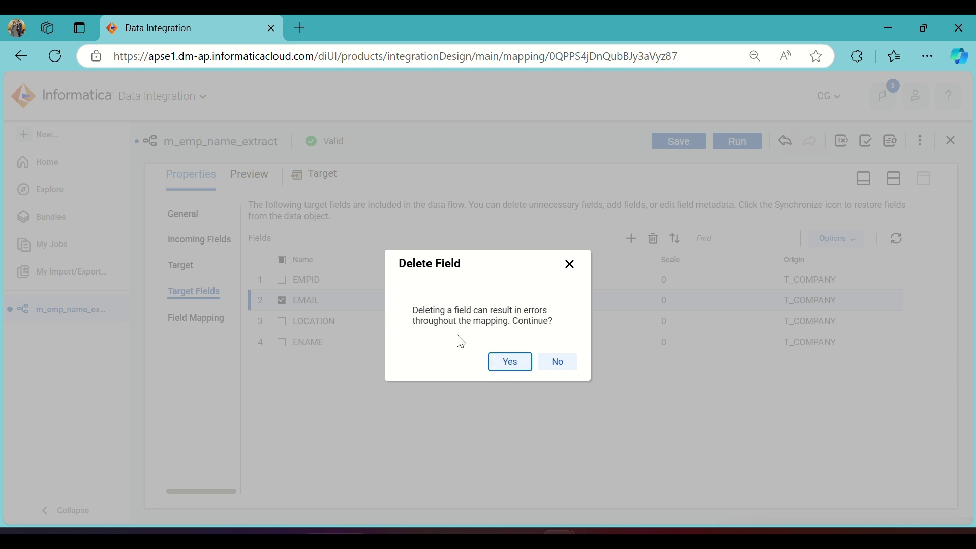
pyautogui.click(571, 265)
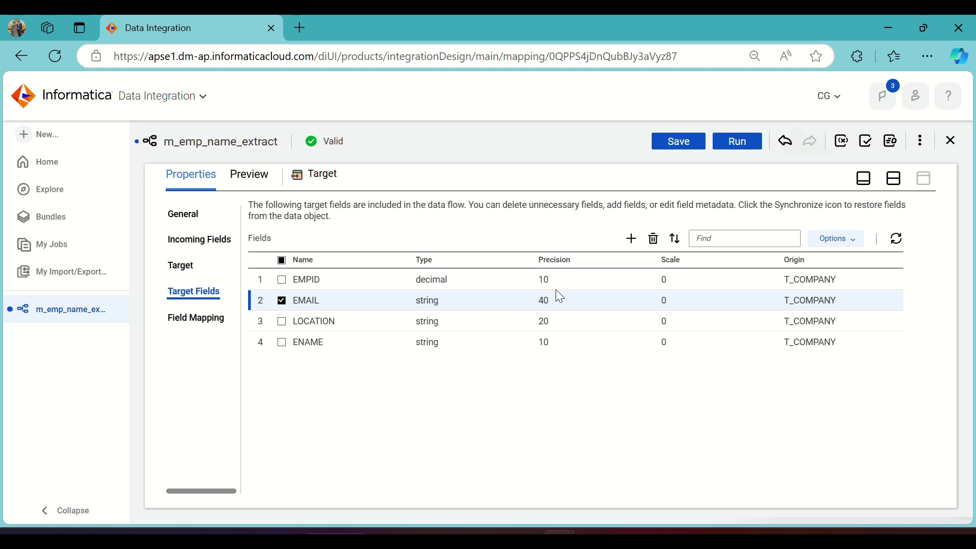
# Save m_emp_name_extract and run the mapping.
pyautogui.click(693, 141)
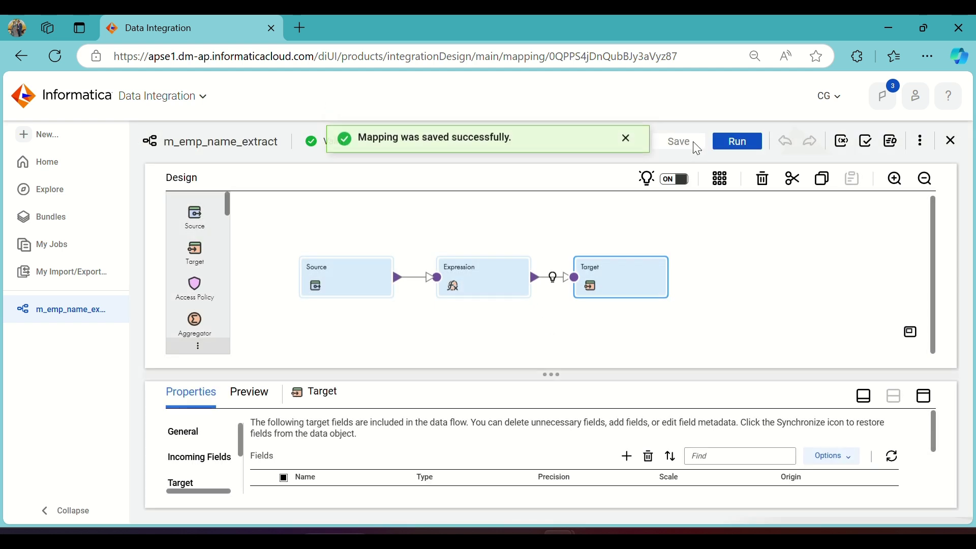
pyautogui.click(627, 146)
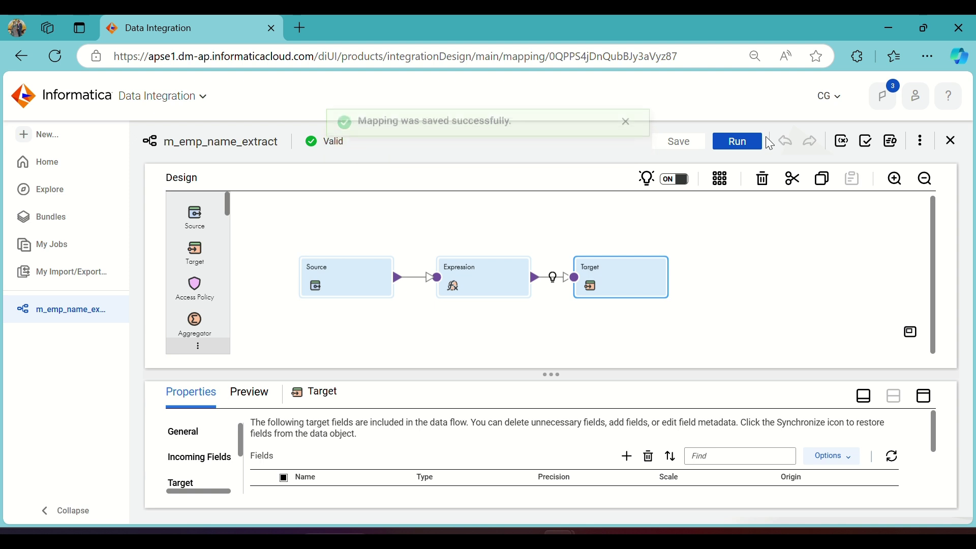
pyautogui.click(746, 138)
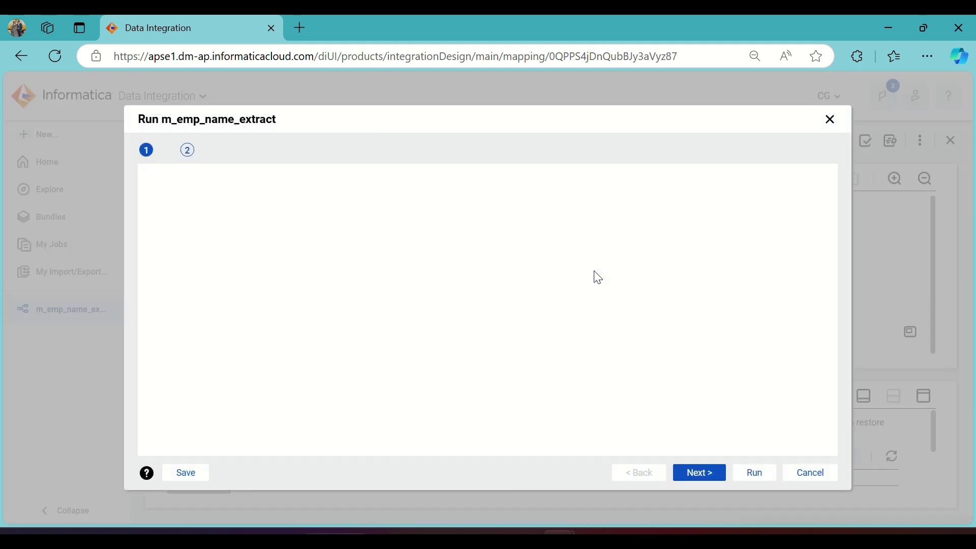
pyautogui.click(747, 476)
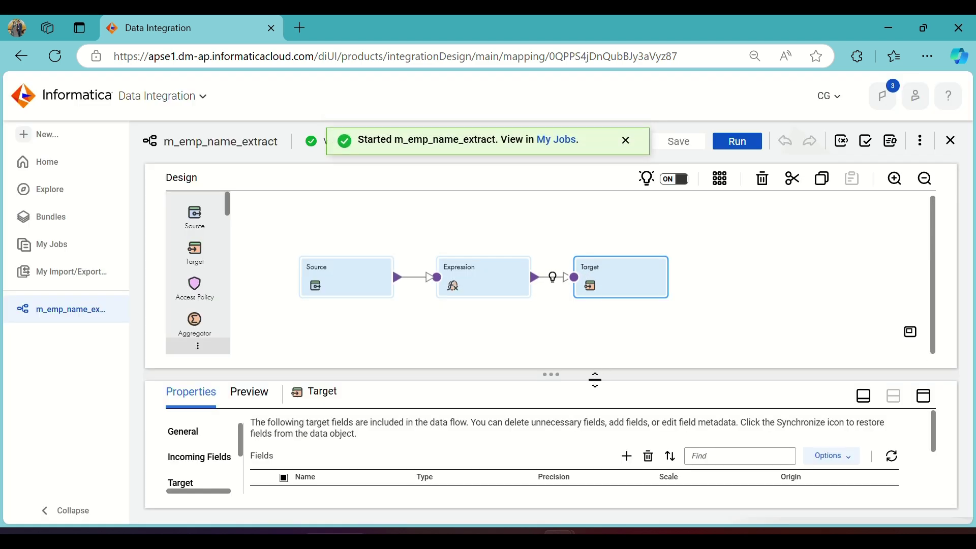
# In SQL Developer, review the ENAME extraction query on the Source connection and return to the Target worksheet.
pyautogui.click(526, 539)
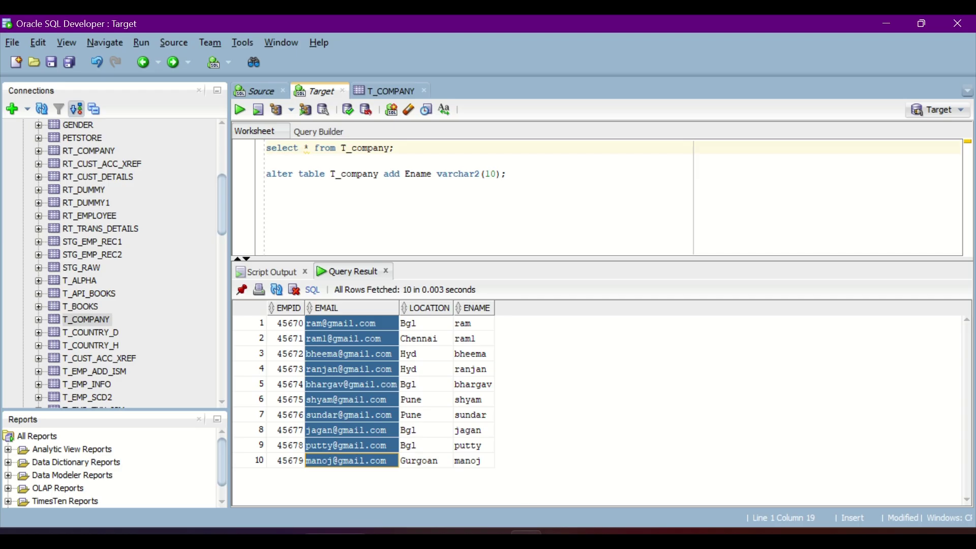
pyautogui.click(401, 190)
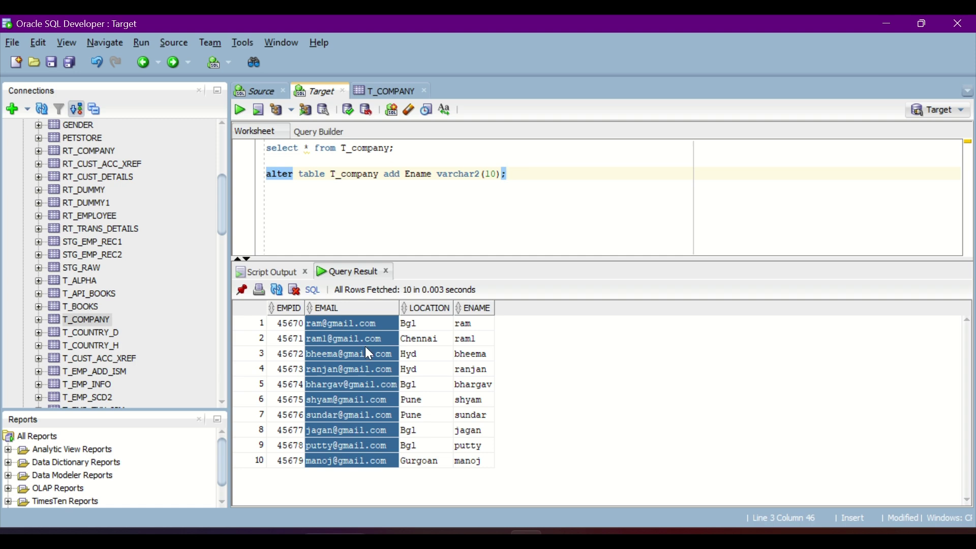
pyautogui.click(255, 91)
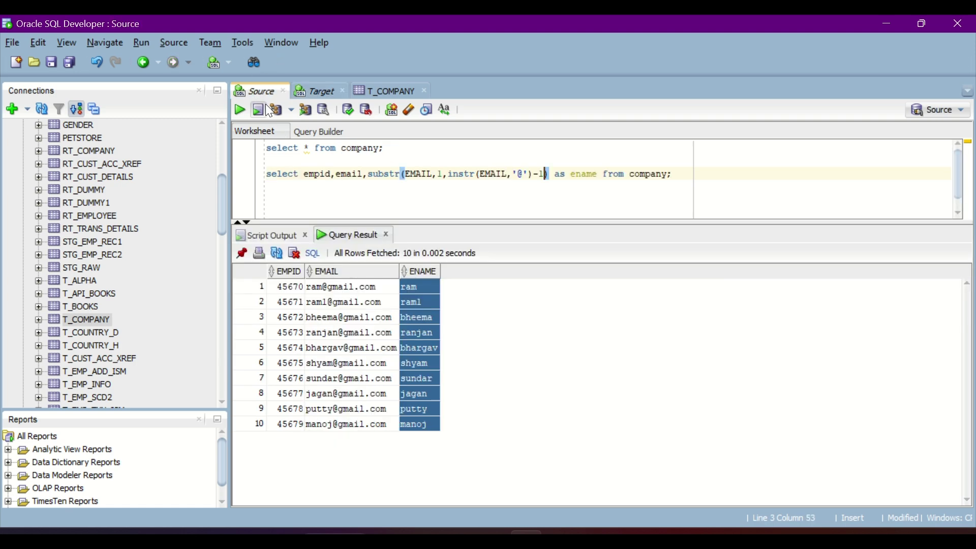
pyautogui.click(320, 91)
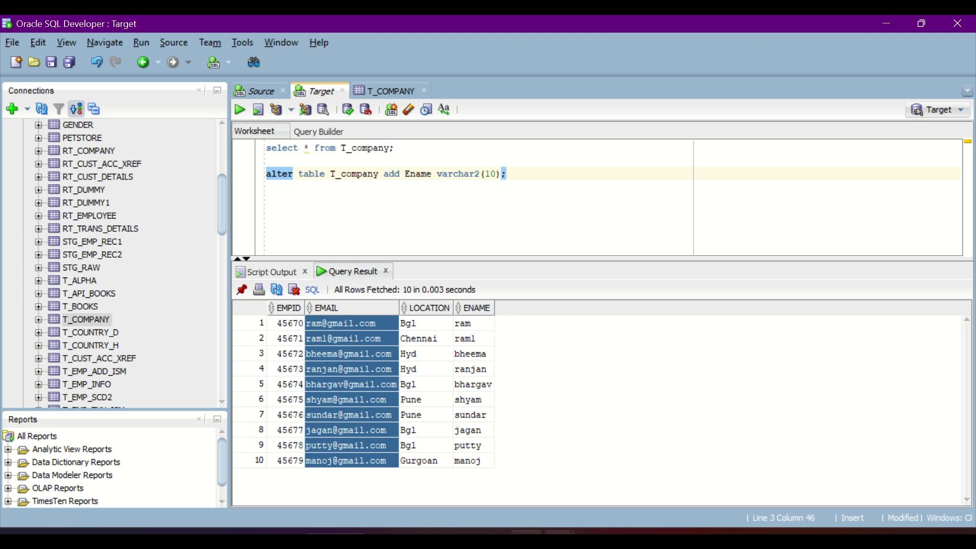
# Switch back to Informatica and check the status of the m_emp_name_extract runs in My Jobs.
pyautogui.moveTo(560, 532)
pyautogui.click(631, 471)
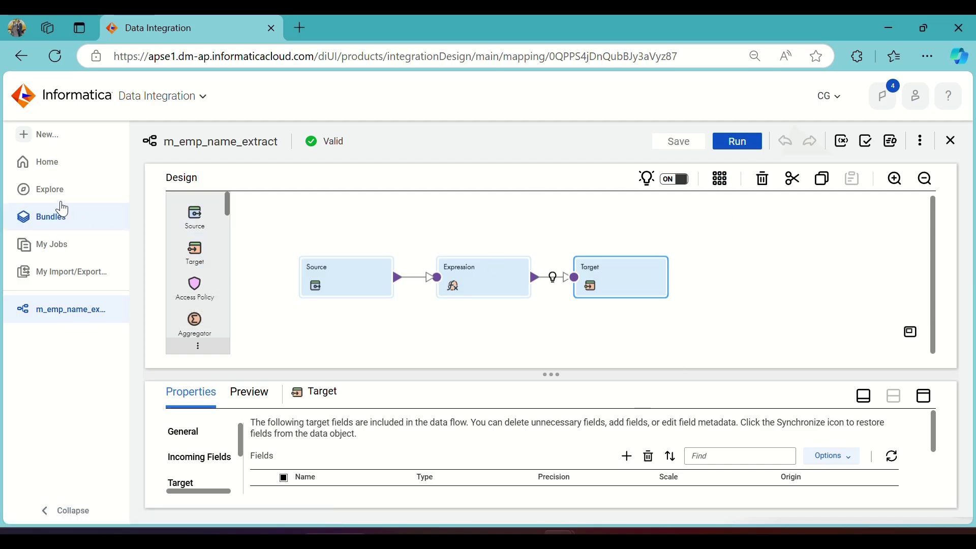
pyautogui.click(70, 252)
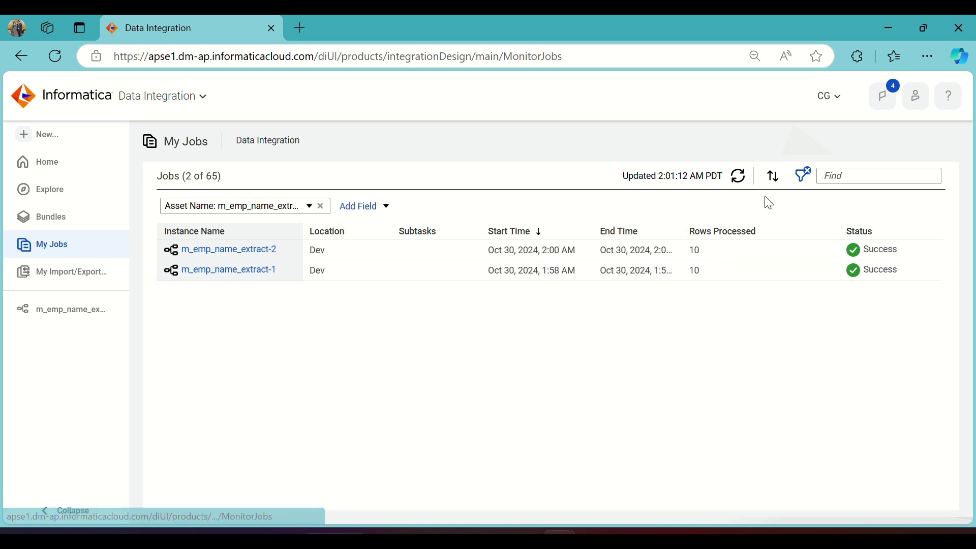
# In SQL Developer, rerun select * from T_company; and examine the EMAIL and ENAME columns.
pyautogui.moveTo(613, 523)
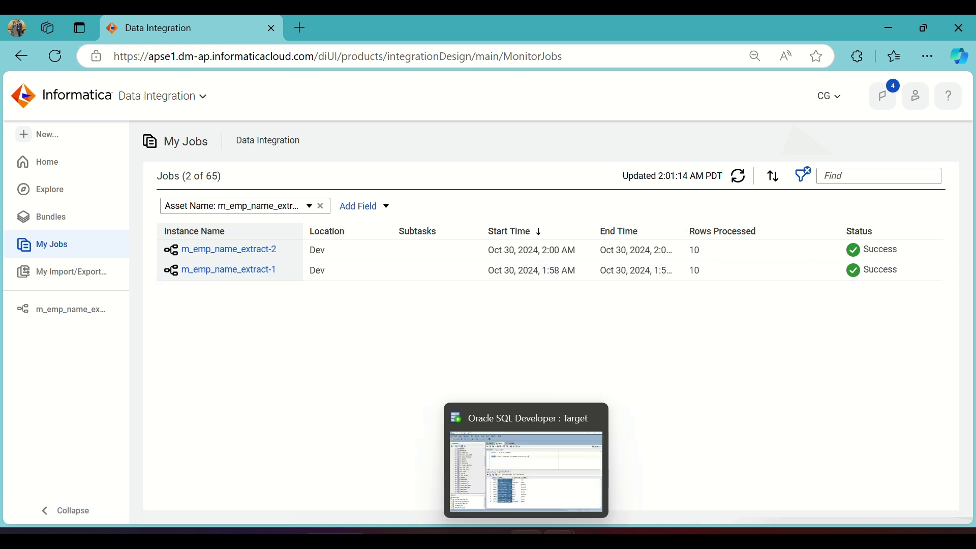
pyautogui.click(529, 458)
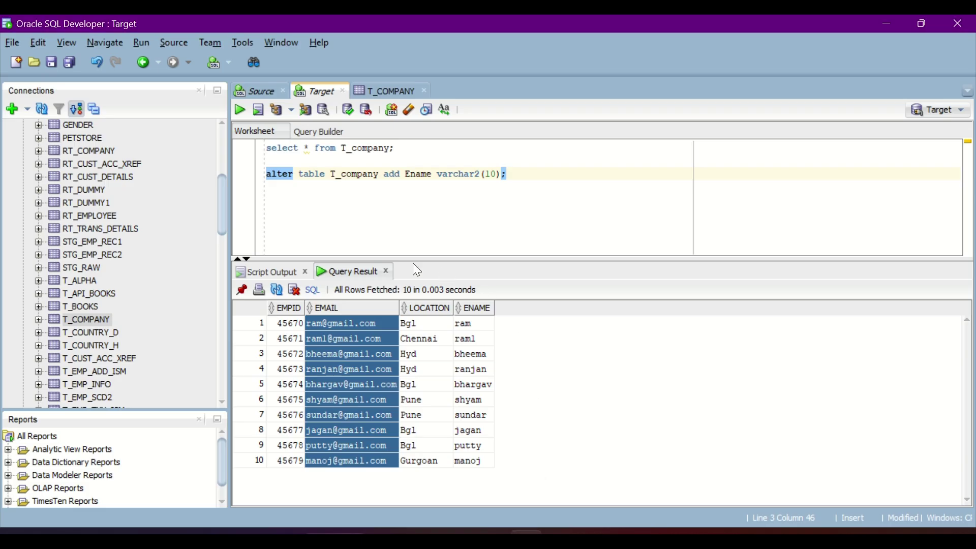
pyautogui.click(315, 150)
pyautogui.click(239, 108)
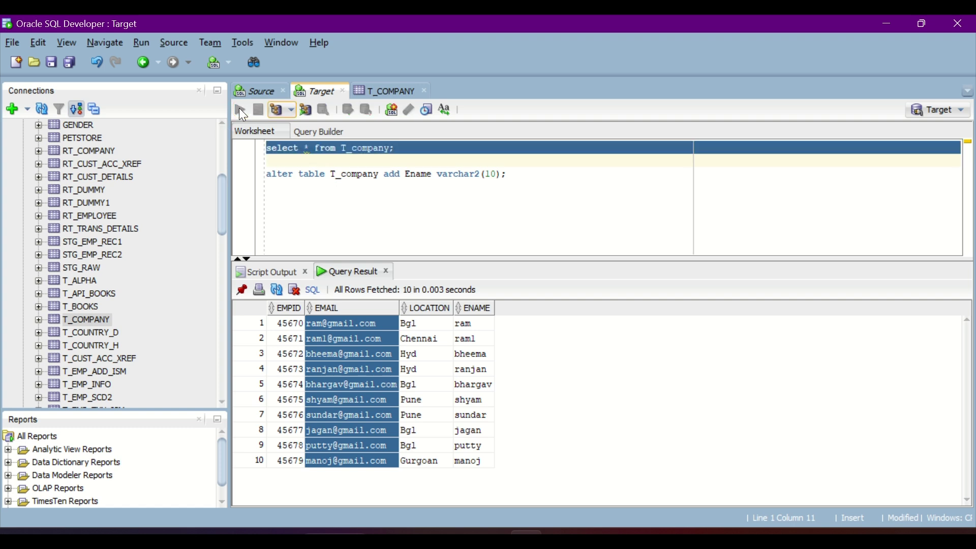
pyautogui.moveTo(425, 324); pyautogui.dragTo(435, 461)
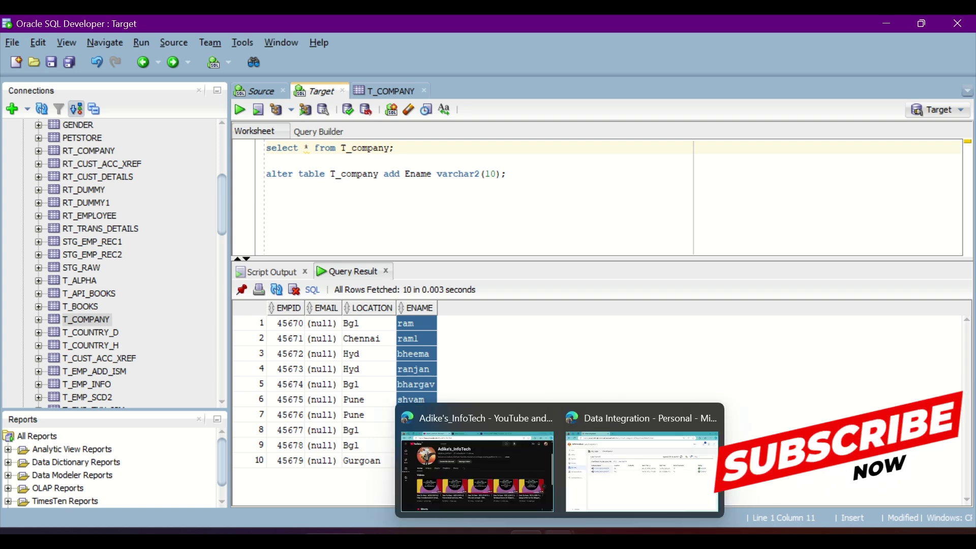
# Return to m_emp_name_extract in Informatica, review the V_ENAME and o_ENAME expressions in the Expression transformation, and save the mapping.
pyautogui.click(605, 476)
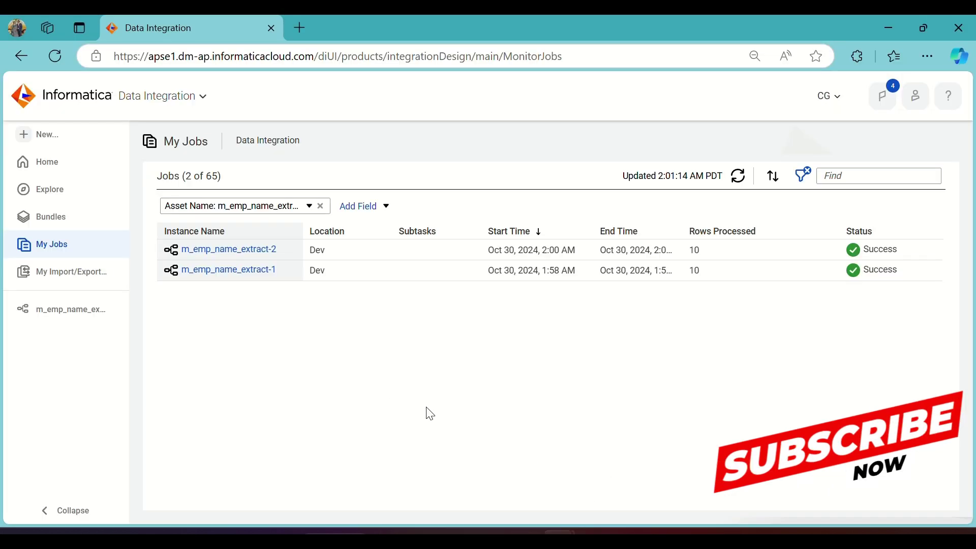
pyautogui.click(66, 311)
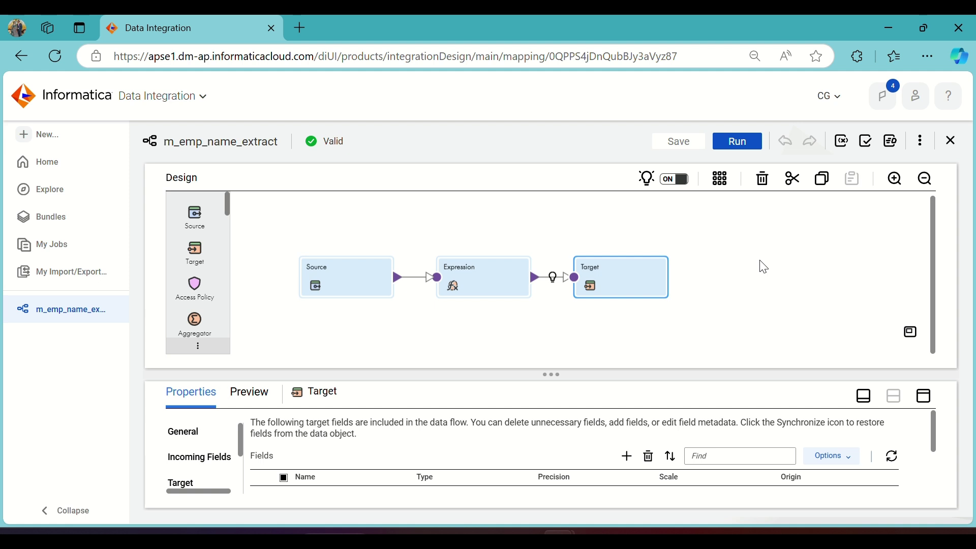
pyautogui.click(468, 275)
pyautogui.click(924, 397)
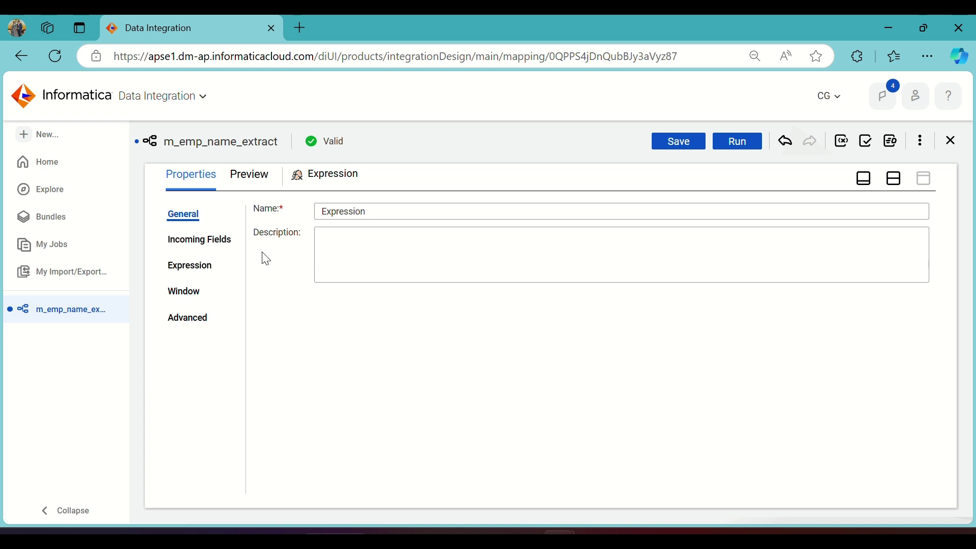
pyautogui.click(189, 267)
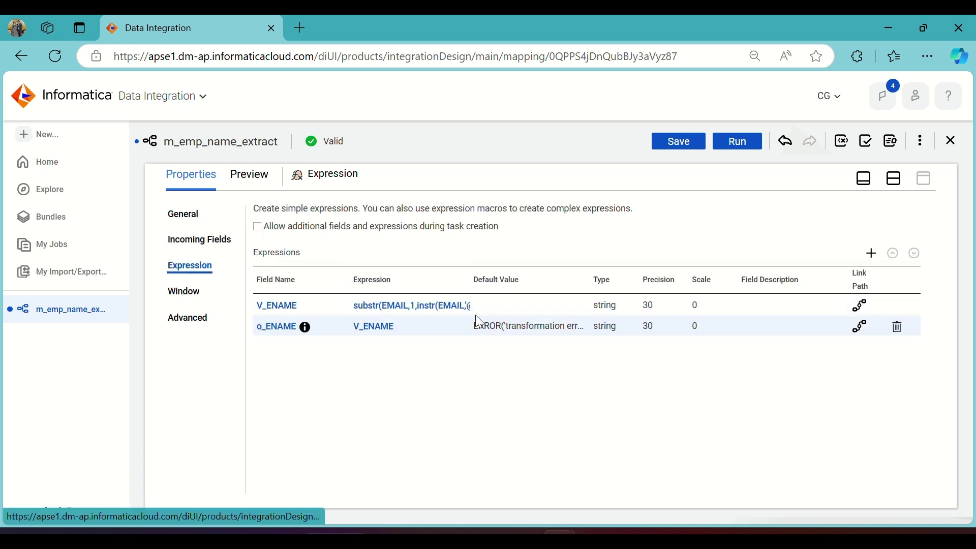
pyautogui.click(894, 179)
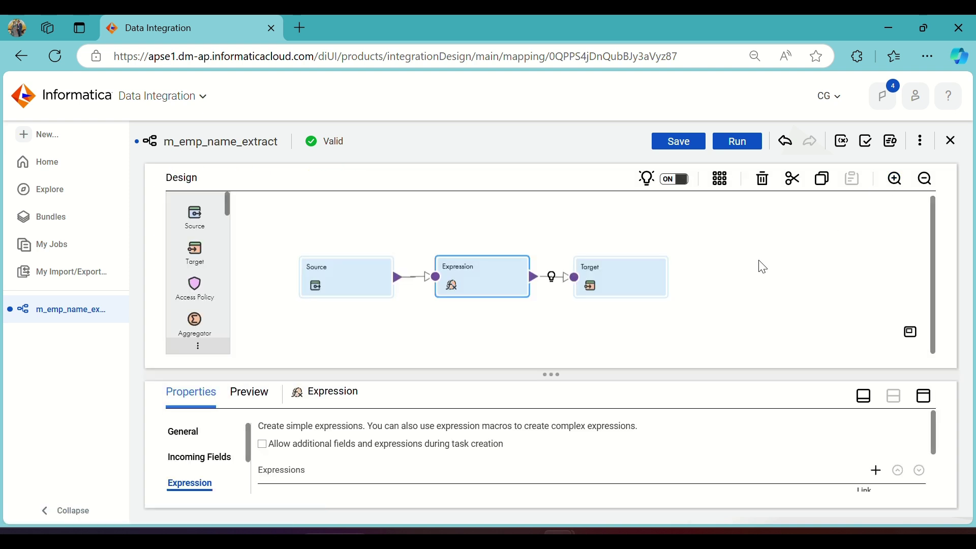
pyautogui.click(681, 144)
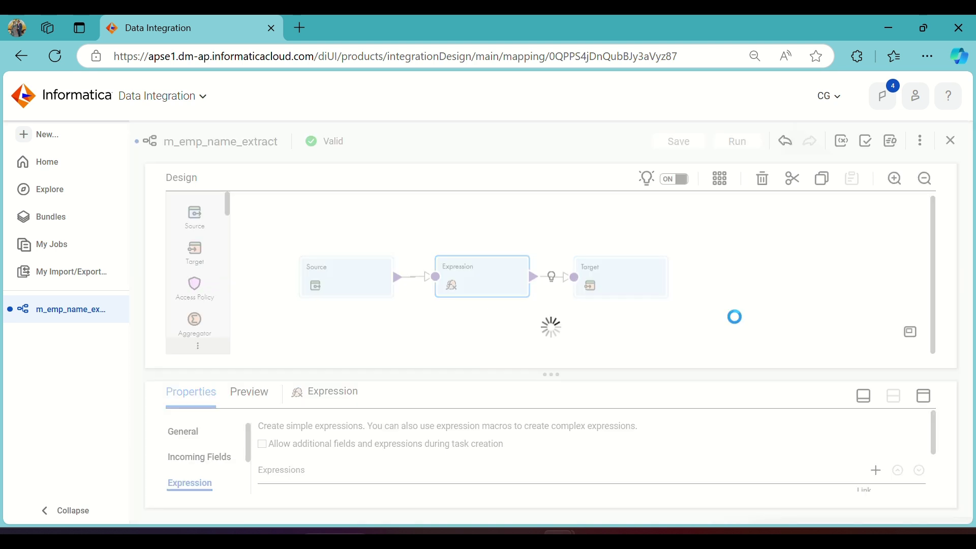